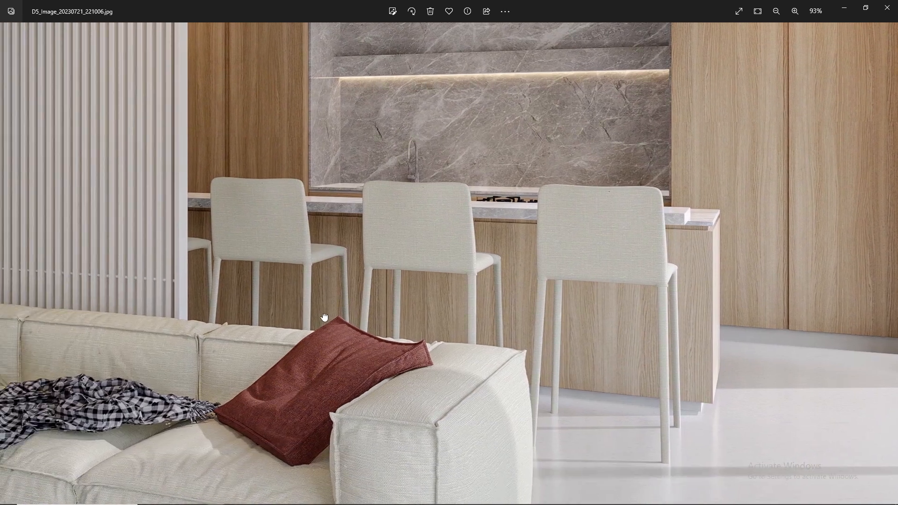
# - Examine the finished pantry render up close, from the sofa and bar stools to the wood cabinets and window blinds
pyautogui.moveTo(238, 372); pyautogui.dragTo(358, 346)
pyautogui.moveTo(332, 420); pyautogui.dragTo(224, 295)
pyautogui.moveTo(603, 382); pyautogui.dragTo(371, 445)
pyautogui.moveTo(760, 329); pyautogui.dragTo(679, 478)
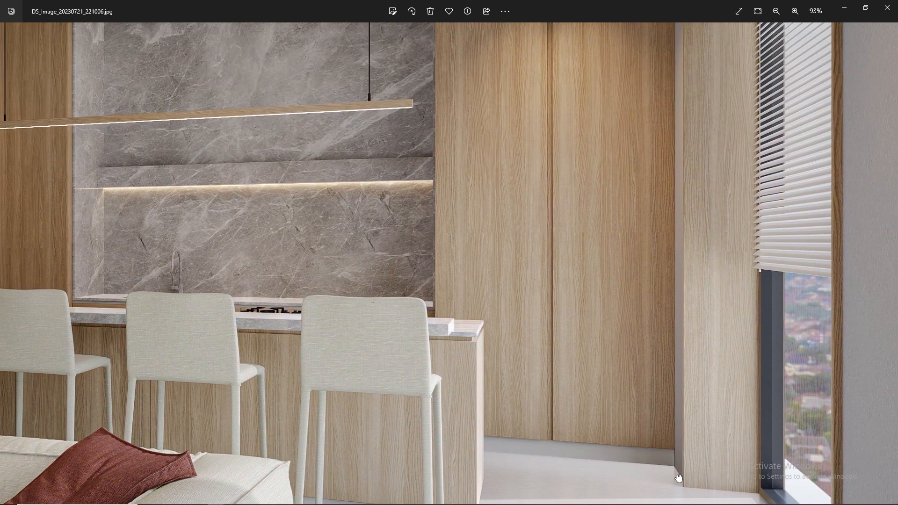
pyautogui.scroll(-5, 533, 310)
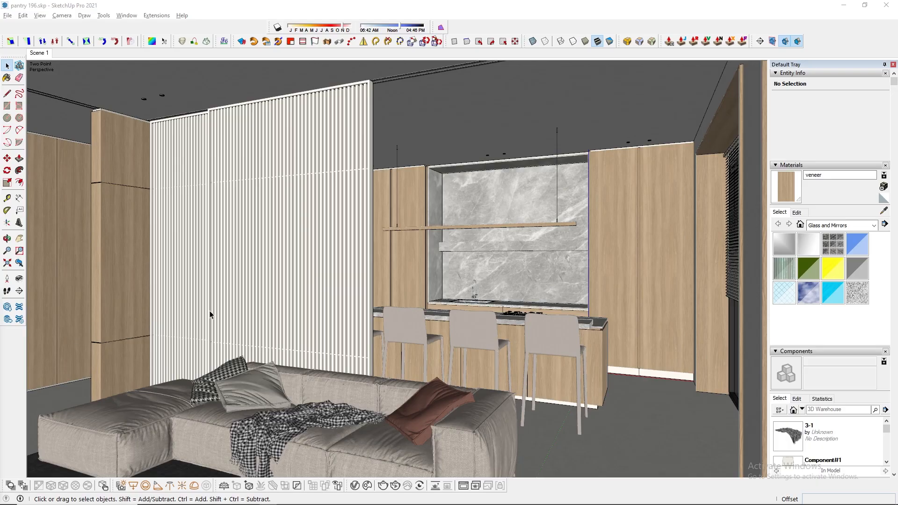
# - Switch to SketchUp, inspect the pantry model's kitchen area from other angles, and return to Scene 1
pyautogui.moveTo(210, 311)
pyautogui.mouseDown(button='middle')
pyautogui.moveTo(315, 317)
pyautogui.moveTo(283, 331)
pyautogui.moveTo(309, 327)
pyautogui.mouseUp(button='middle')
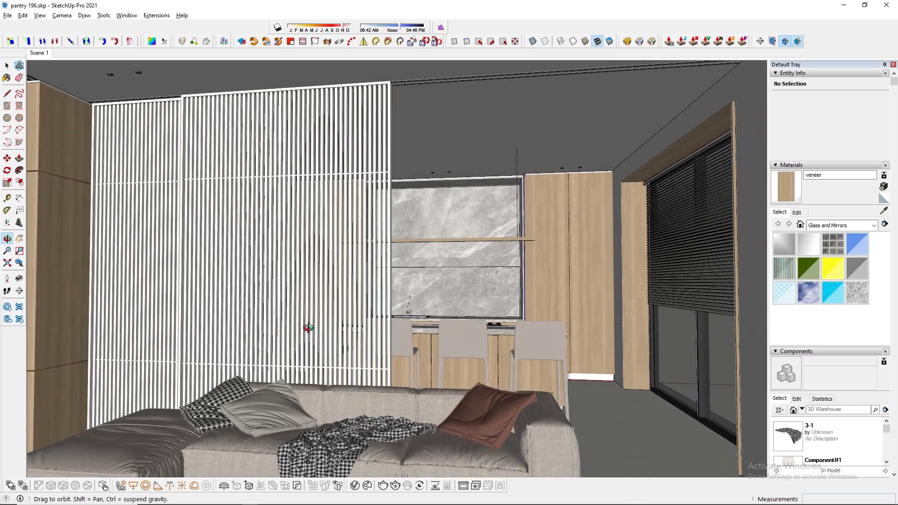
pyautogui.scroll(6, 357, 321)
pyautogui.scroll(2, 354, 298)
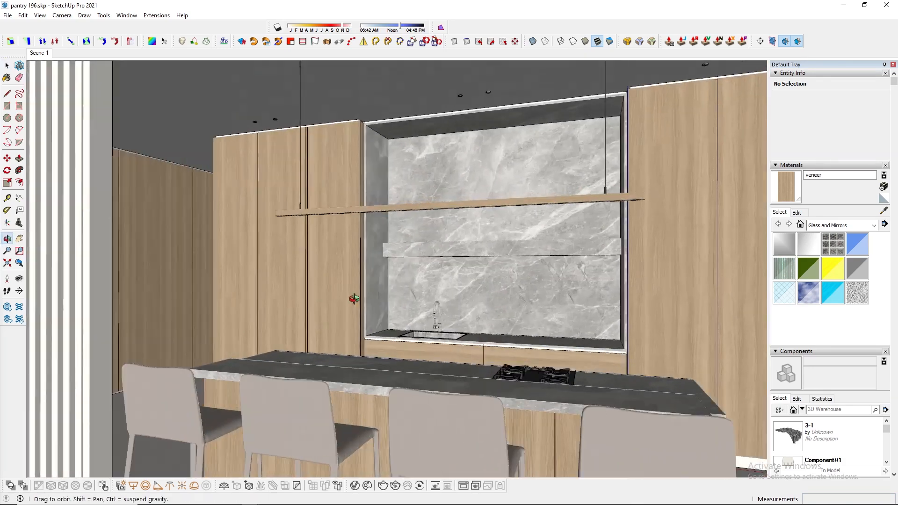
pyautogui.moveTo(355, 298)
pyautogui.mouseDown(button='middle')
pyautogui.moveTo(341, 277)
pyautogui.moveTo(363, 302)
pyautogui.moveTo(386, 282)
pyautogui.moveTo(455, 281)
pyautogui.moveTo(335, 288)
pyautogui.mouseUp(button='middle')
pyautogui.scroll(-3, 386, 284)
pyautogui.keyDown('shift'); pyautogui.moveTo(335, 287); pyautogui.dragTo(372, 333, button='middle'); pyautogui.keyUp('shift')
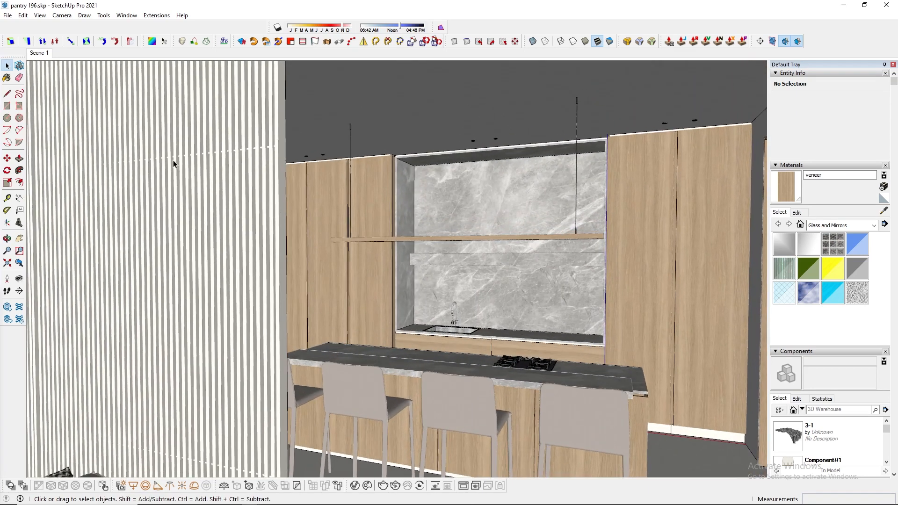
pyautogui.click(40, 54)
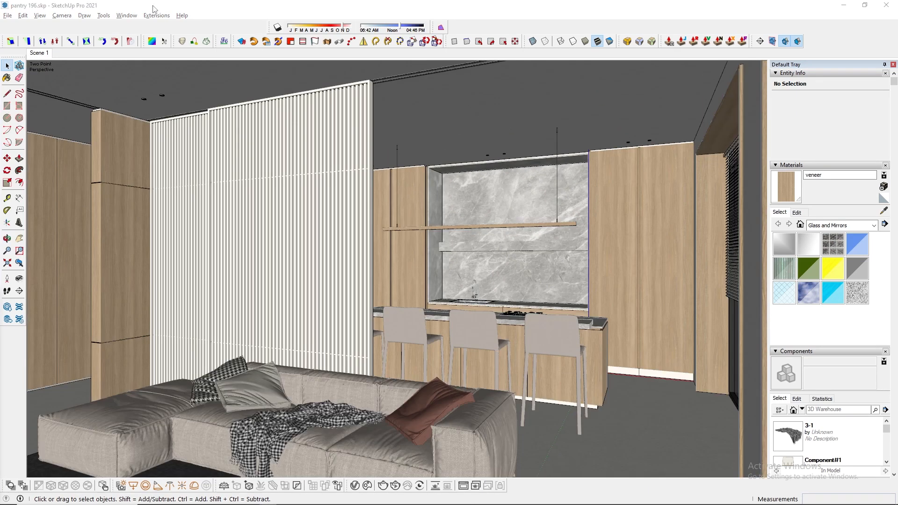
# - Purge the unused items from the entire SketchUp model through its model statistics
pyautogui.click(126, 16)
pyautogui.click(141, 62)
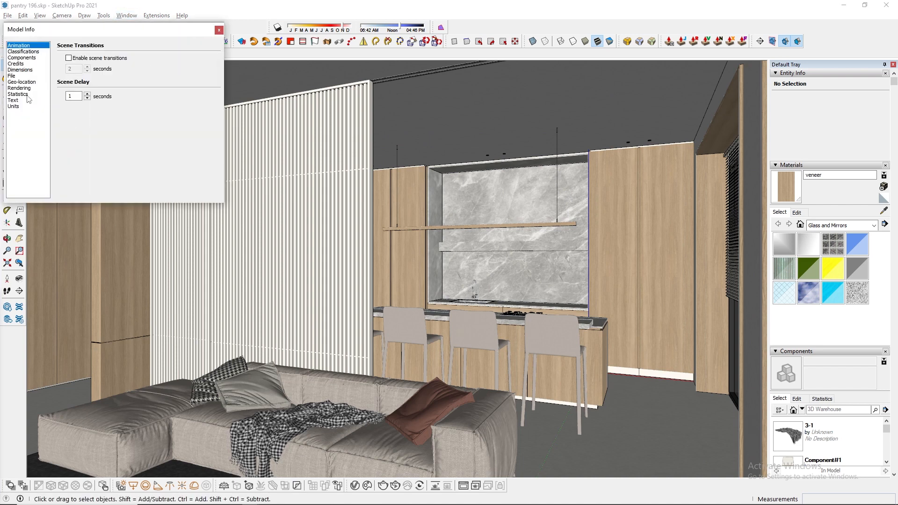
pyautogui.click(21, 95)
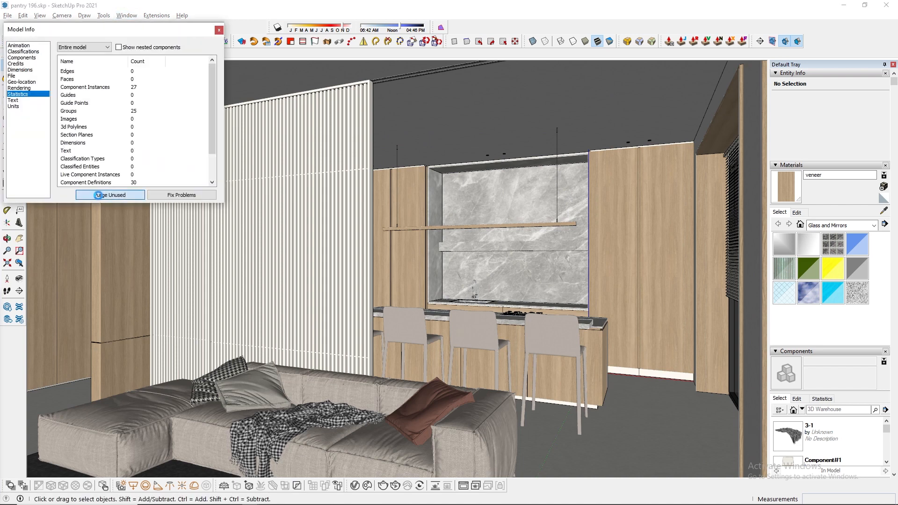
pyautogui.click(99, 195)
pyautogui.click(219, 30)
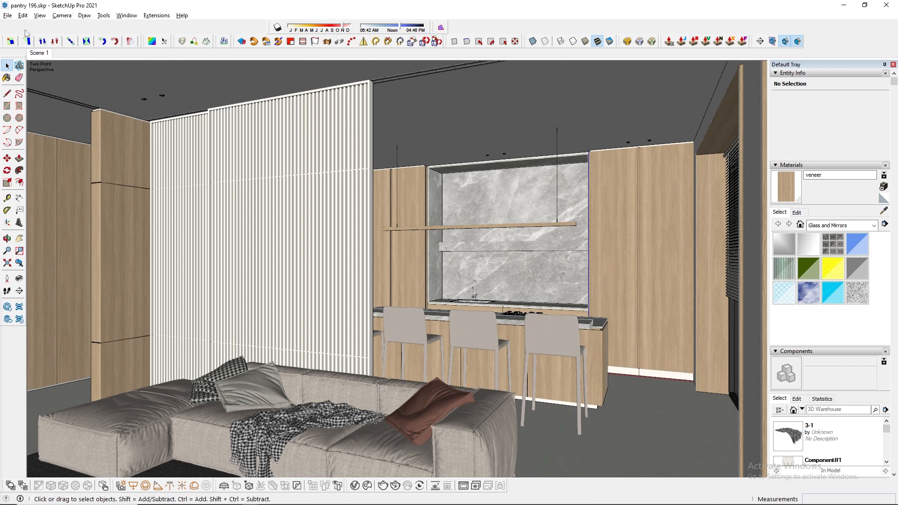
# - Unhide all hidden objects in the model and save the file
pyautogui.click(23, 15)
pyautogui.moveTo(74, 159)
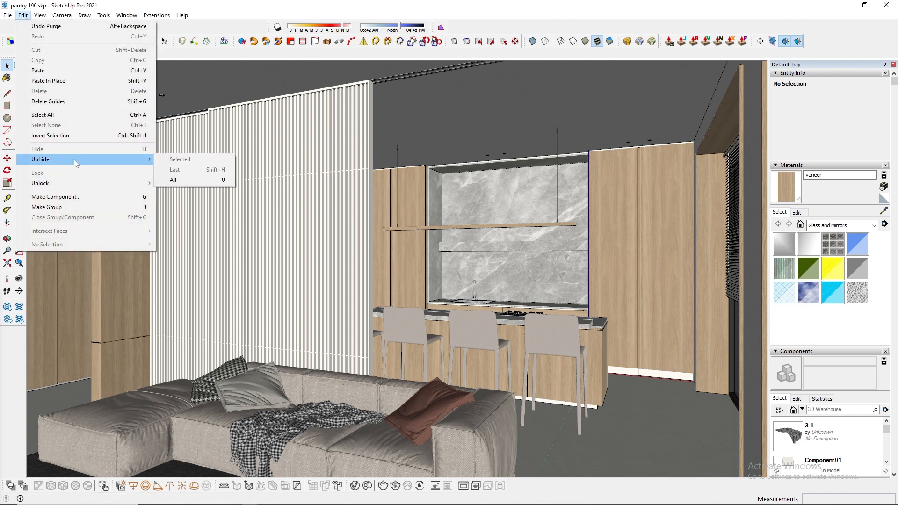
pyautogui.click(181, 179)
pyautogui.click(8, 15)
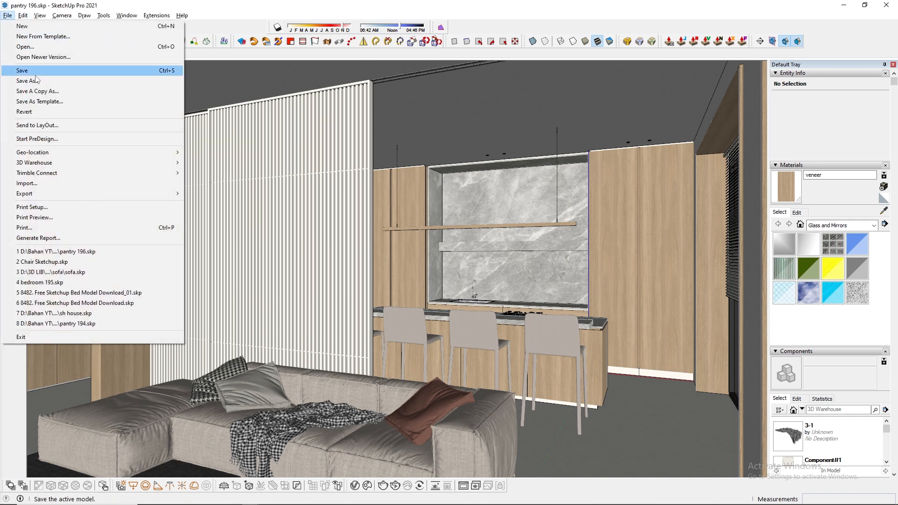
pyautogui.click(34, 71)
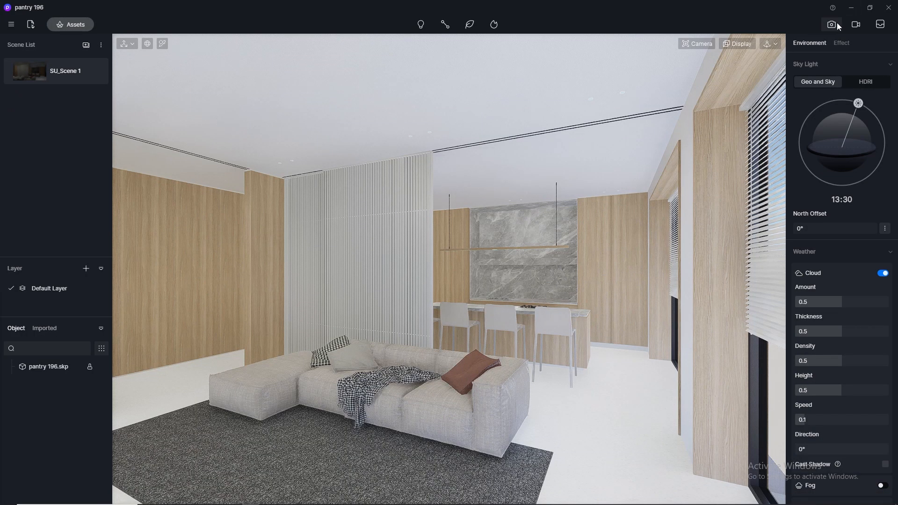
# - Switch to D5 Render, set up image rendering at the 2K preset size, and use Fly navigation with speed 5
pyautogui.click(838, 24)
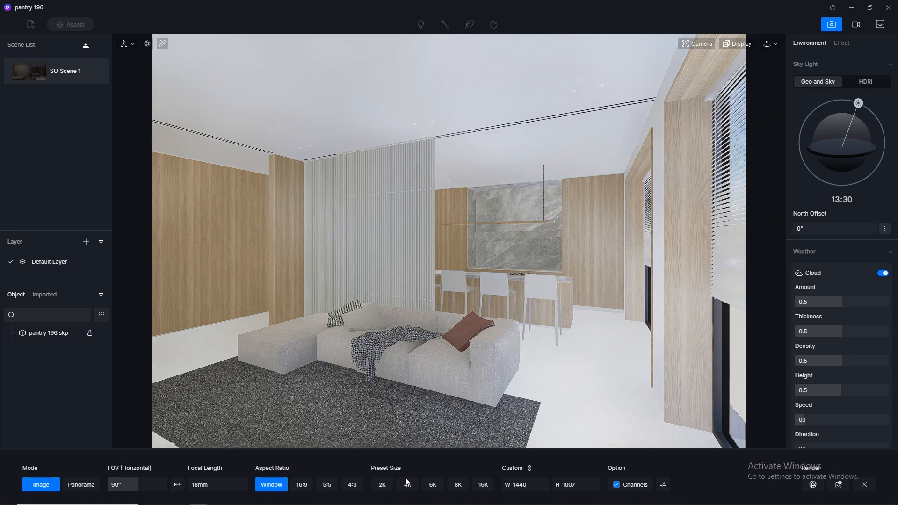
pyautogui.click(383, 485)
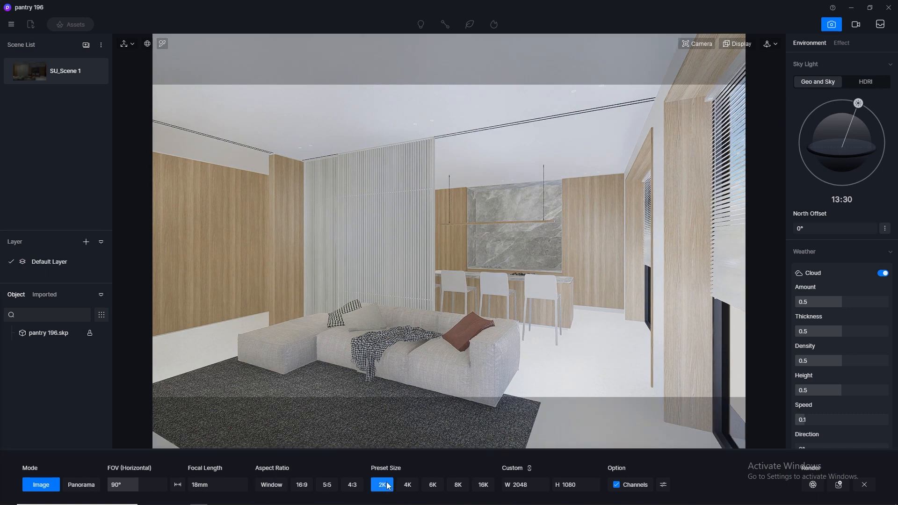
pyautogui.click(770, 43)
pyautogui.click(761, 72)
pyautogui.doubleClick(755, 86)
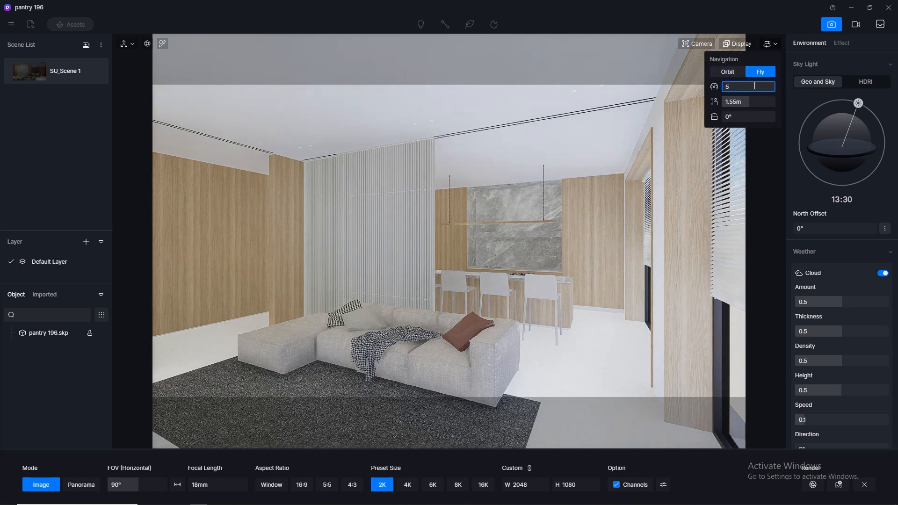
pyautogui.press('Return')
# - Lower the camera to a height of about 1.25 m
pyautogui.press('q')
pyautogui.press('e')
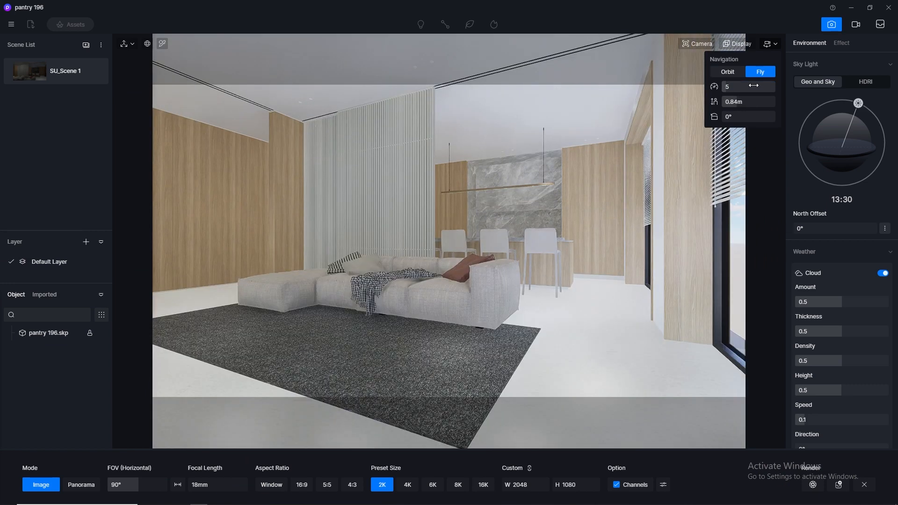
pyautogui.press('q')
pyautogui.press('e')
# - Set the camera's field of view to 80° and bring the view slightly closer to the sofa
pyautogui.click(701, 47)
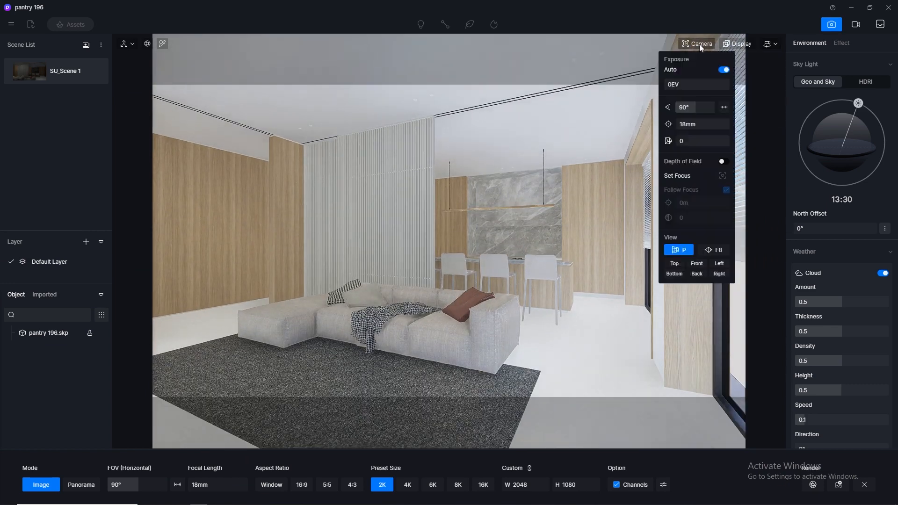
pyautogui.doubleClick(696, 108)
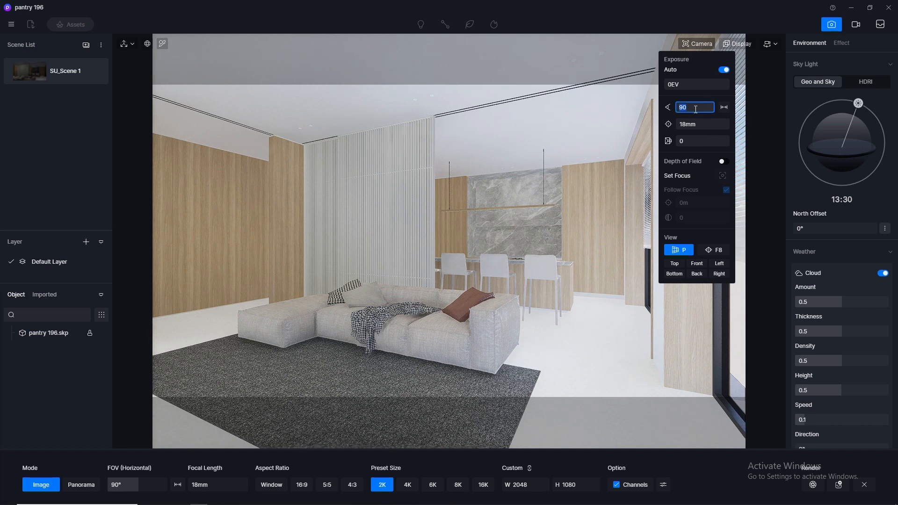
pyautogui.write('80')
pyautogui.press('Return')
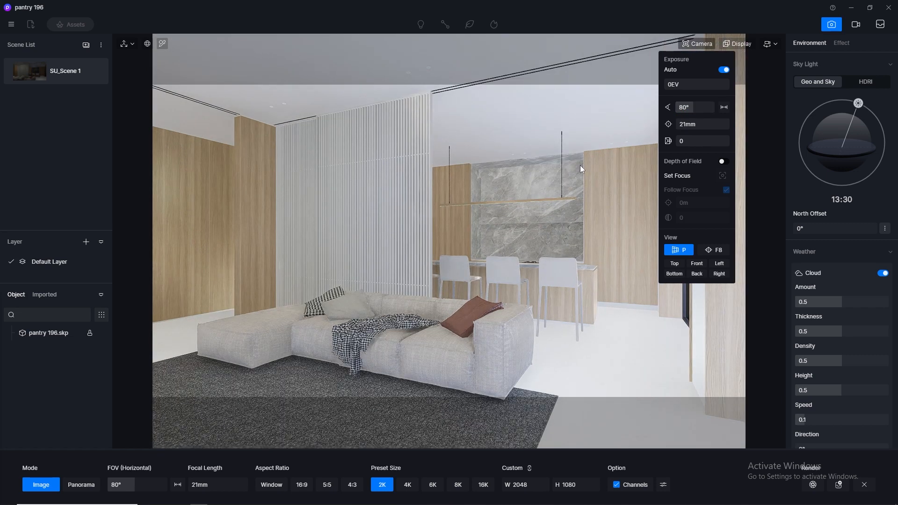
pyautogui.scroll(2, 546, 186)
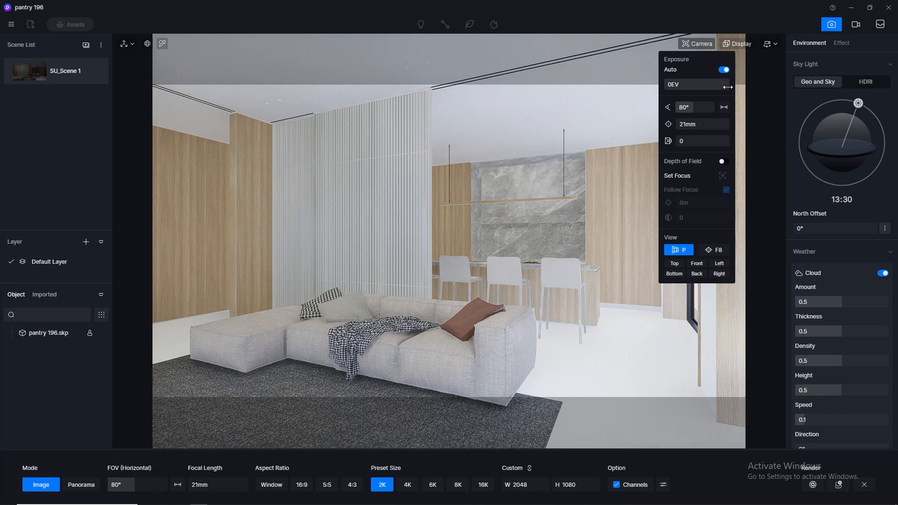
# - Reduce the fly speed to 1 and reframe the sofa and pantry from slightly closer, at a camera height of about 1.26 m
pyautogui.click(774, 45)
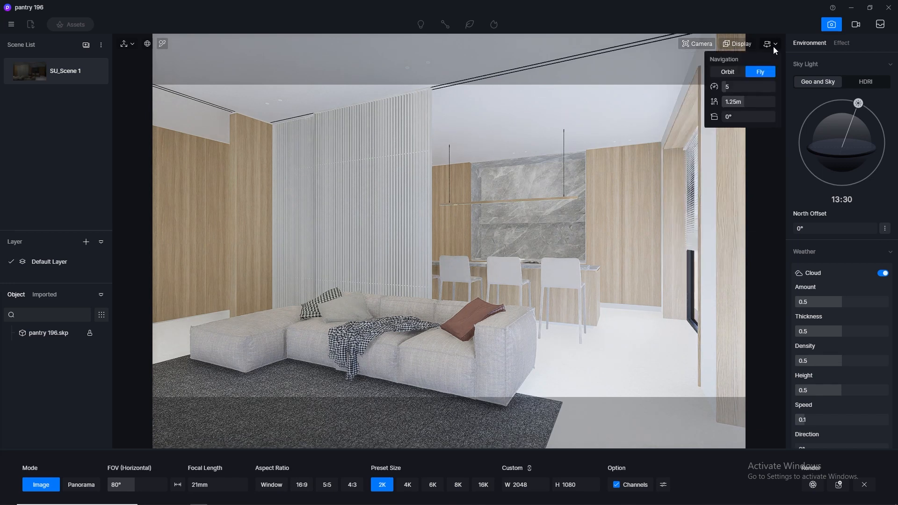
pyautogui.click(748, 86)
pyautogui.write('1')
pyautogui.press('Return')
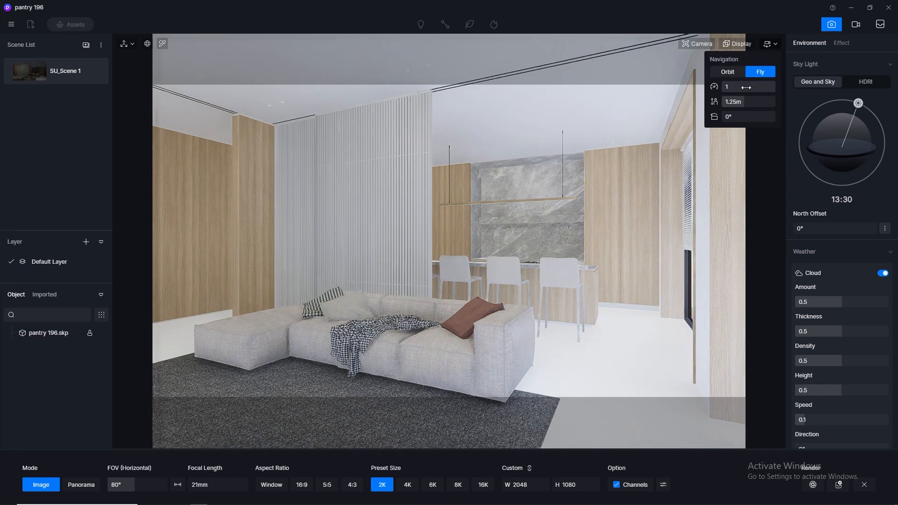
pyautogui.press('w')
pyautogui.press('w')
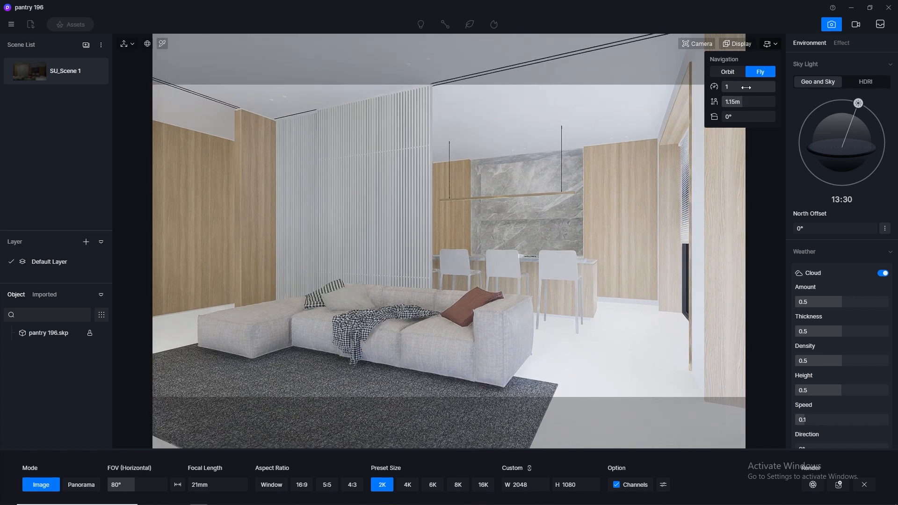
pyautogui.press('w')
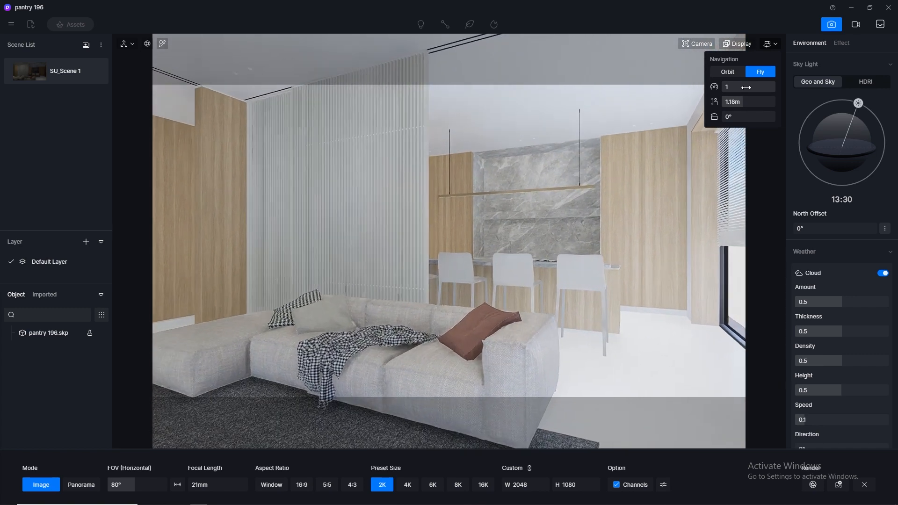
pyautogui.press('s')
pyautogui.press('e')
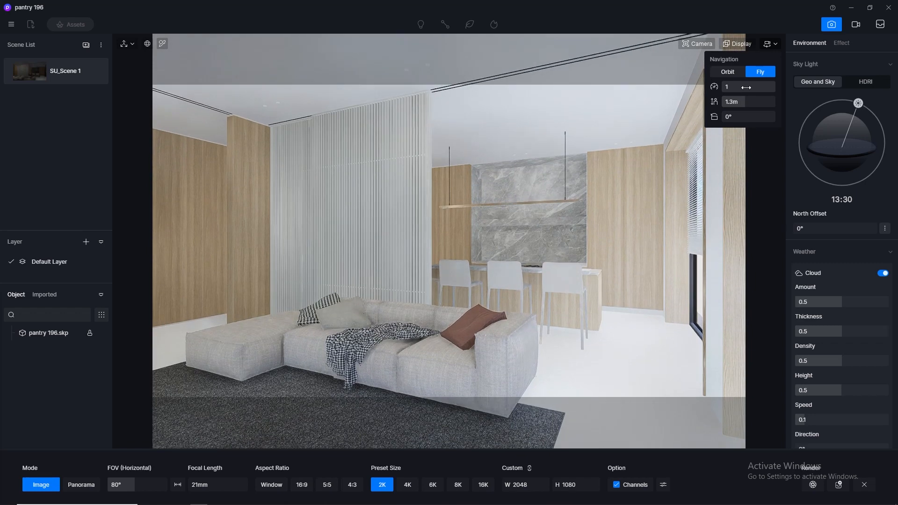
pyautogui.press('w')
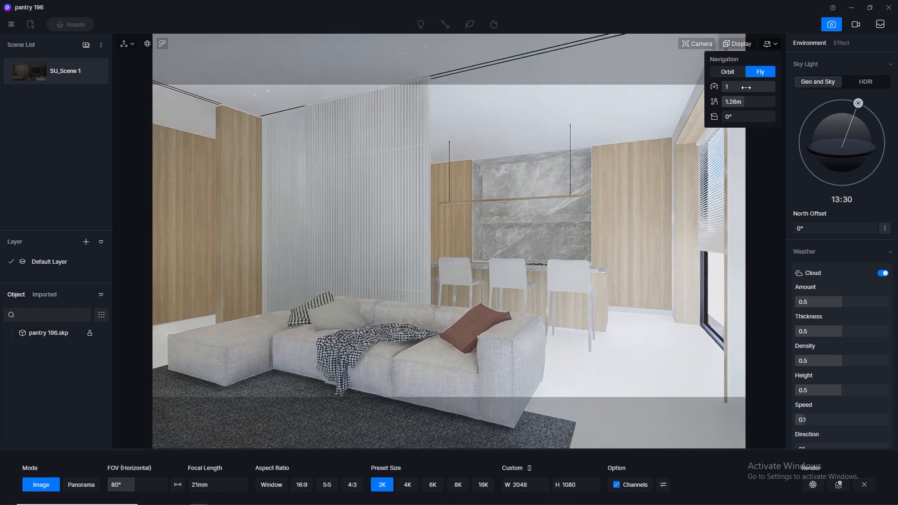
pyautogui.press('w')
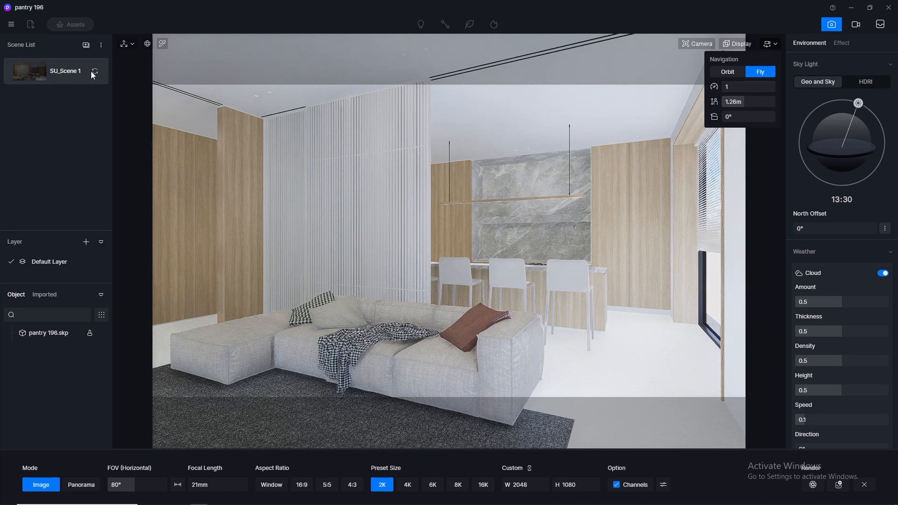
# - Update SU_Scene 1 with the current camera view and save the project
pyautogui.click(96, 71)
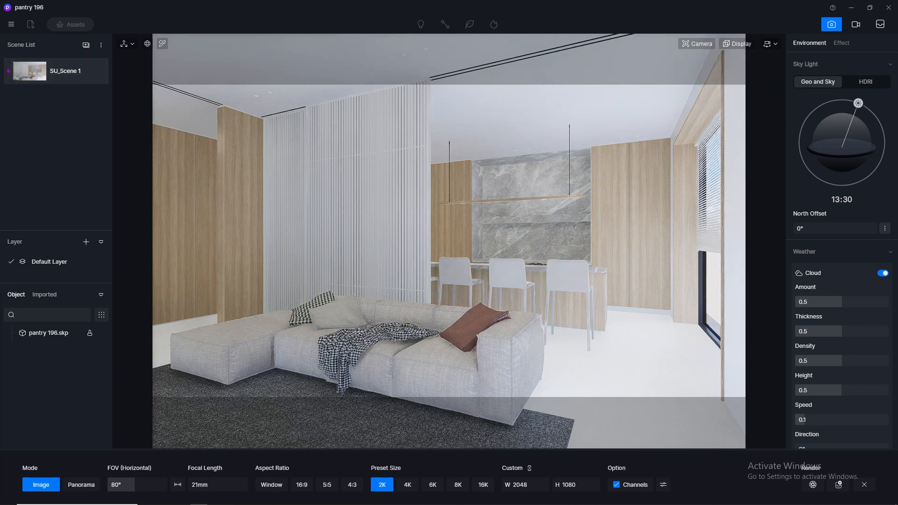
pyautogui.click(11, 25)
pyautogui.moveTo(30, 44)
pyautogui.moveTo(147, 77)
pyautogui.click(147, 98)
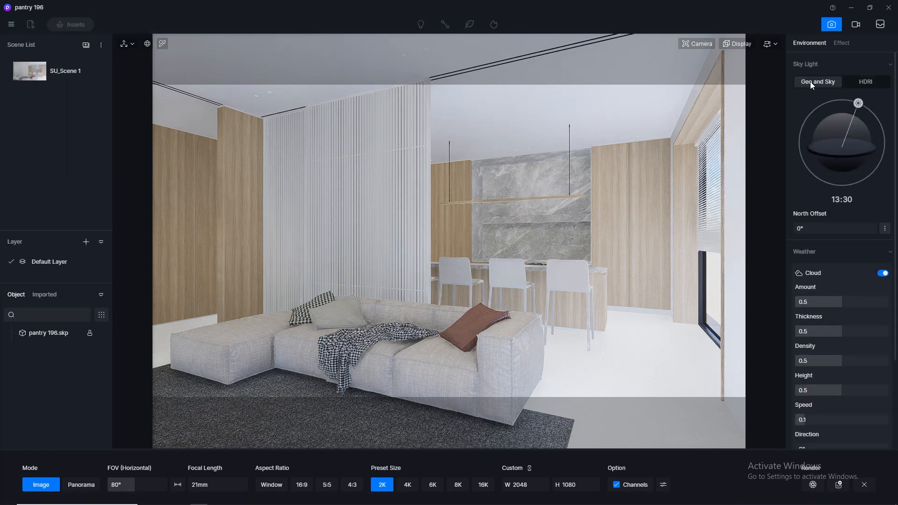
# - Shift the camera slightly sideways to the left to fine-tune the framing of the sofa and pantry
pyautogui.press('a')
pyautogui.press('a')
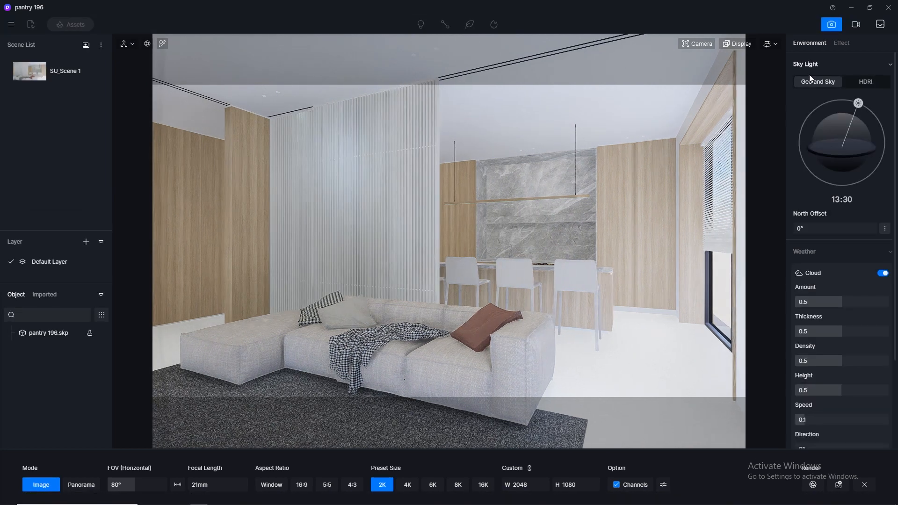
pyautogui.press('d')
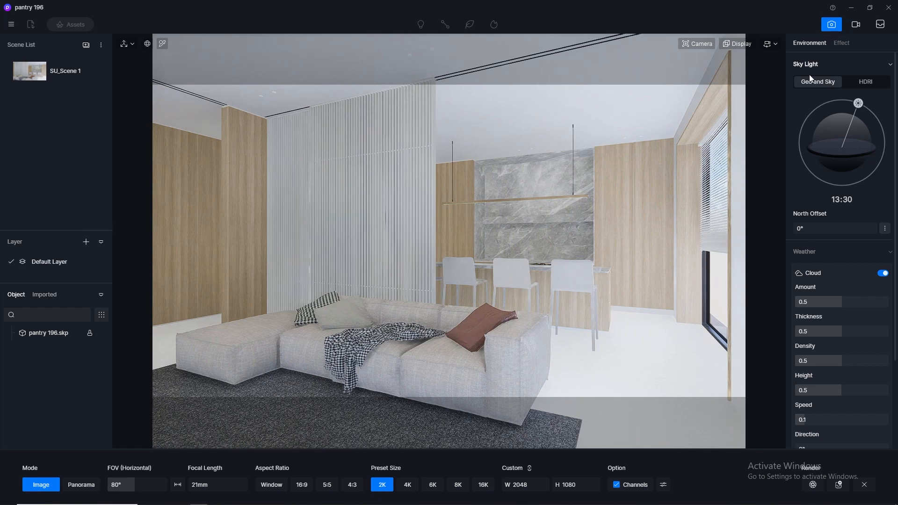
pyautogui.press('d')
pyautogui.press('a')
pyautogui.press('a')
pyautogui.press('a')
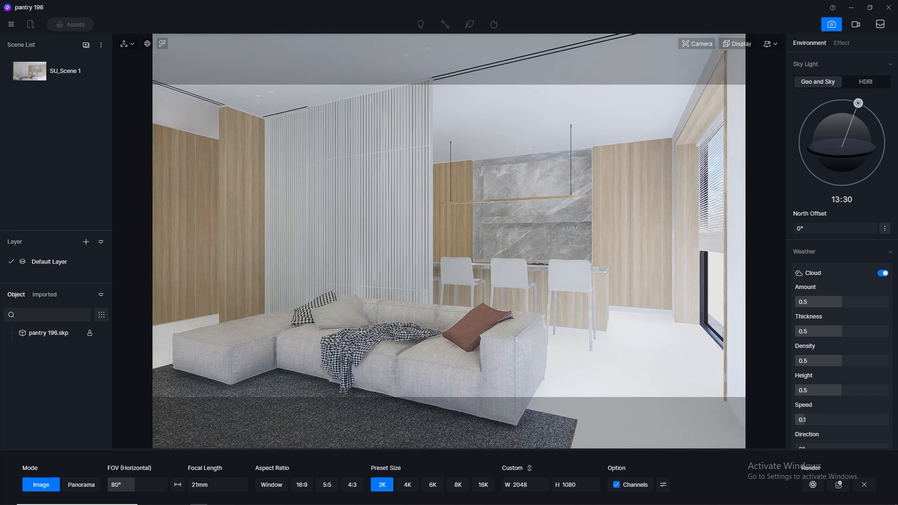
# - Store the adjusted camera view in SU_Scene 1 and save the project again
pyautogui.click(94, 72)
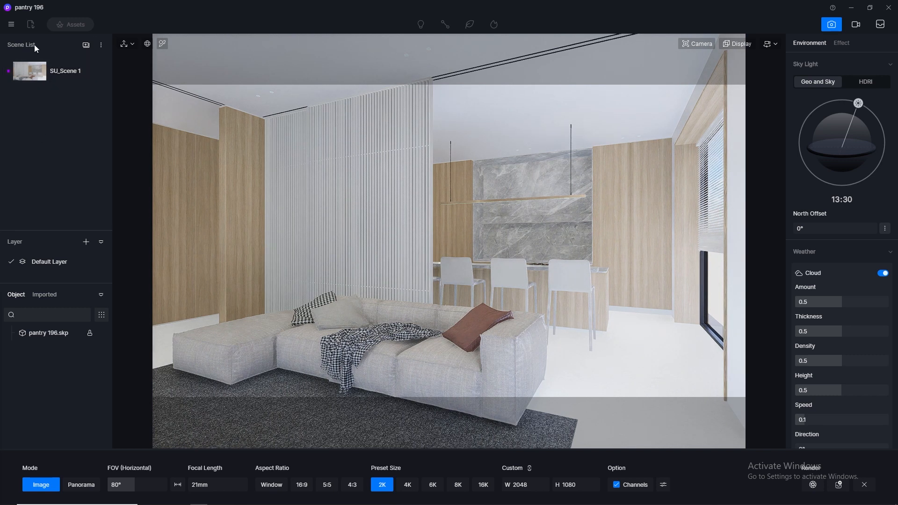
pyautogui.click(12, 25)
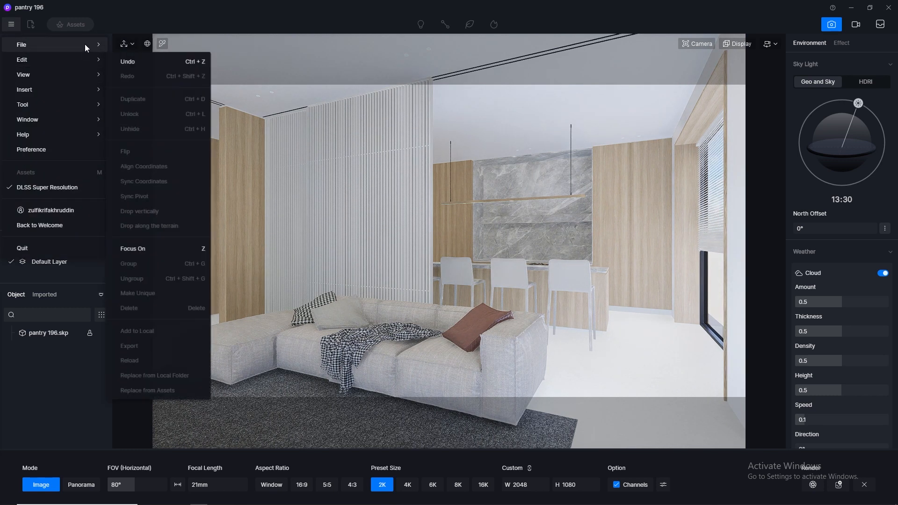
pyautogui.moveTo(86, 48)
pyautogui.click(135, 98)
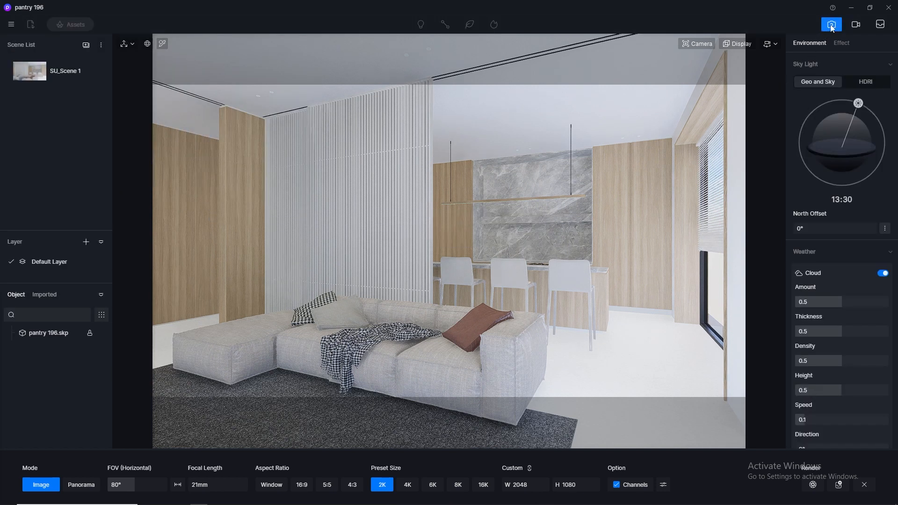
# - Leave the image render setup and switch the viewport navigation mode to Orbit
pyautogui.click(832, 25)
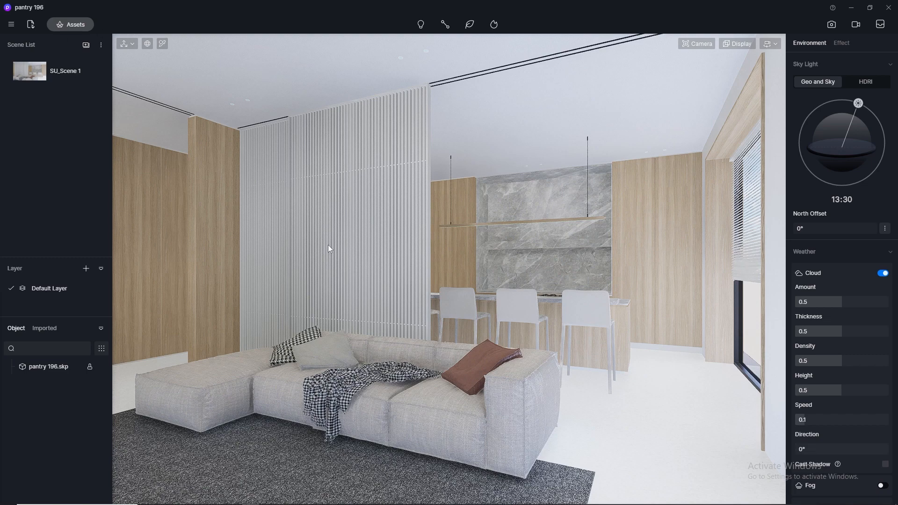
pyautogui.click(777, 45)
pyautogui.click(728, 71)
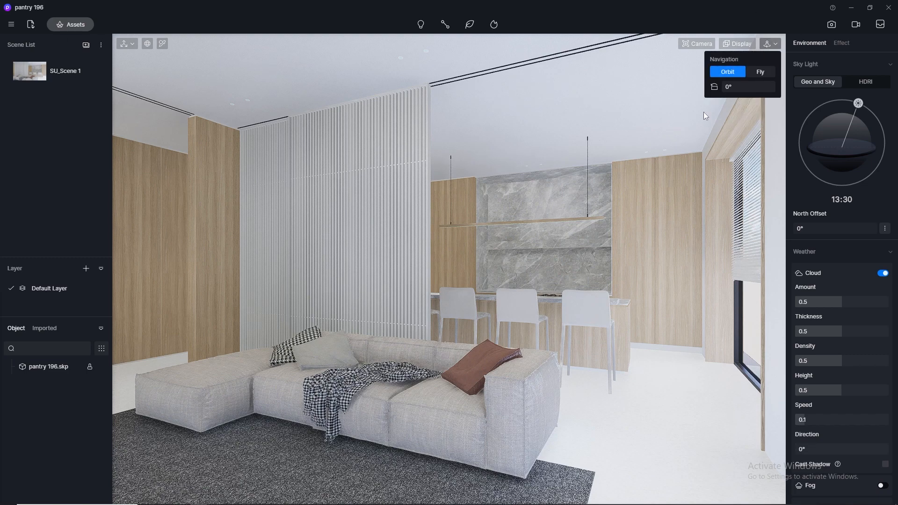
# - Apply the Normal Glass material from the online Glass assets to the panes of the pantry window
pyautogui.scroll(4, 524, 260)
pyautogui.moveTo(524, 260); pyautogui.dragTo(667, 316, button='middle')
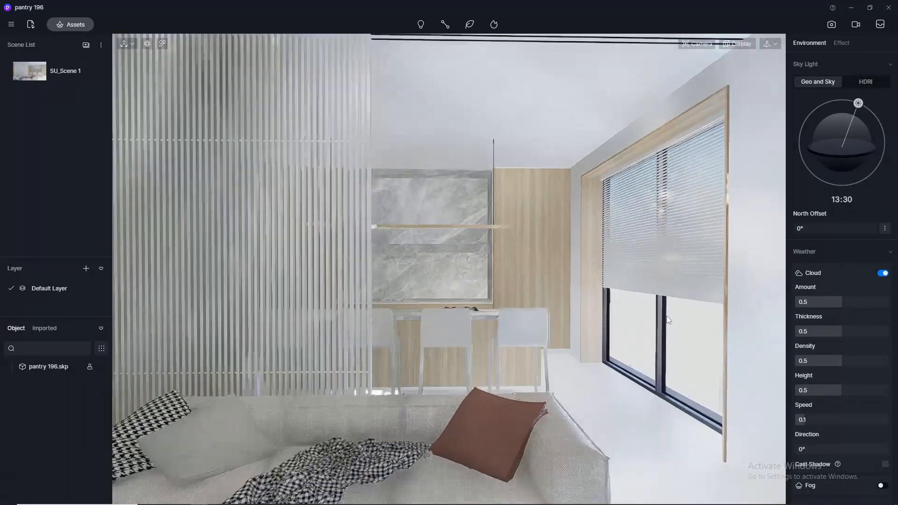
pyautogui.click(73, 24)
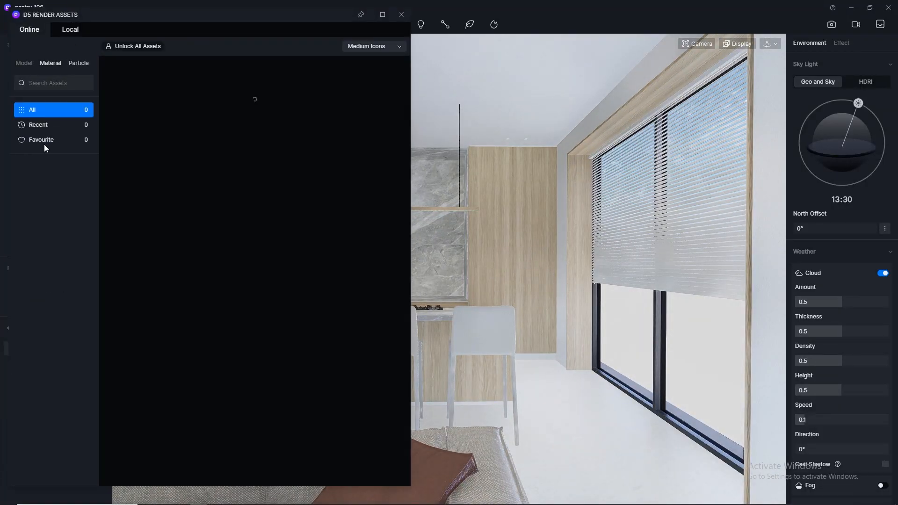
pyautogui.click(46, 199)
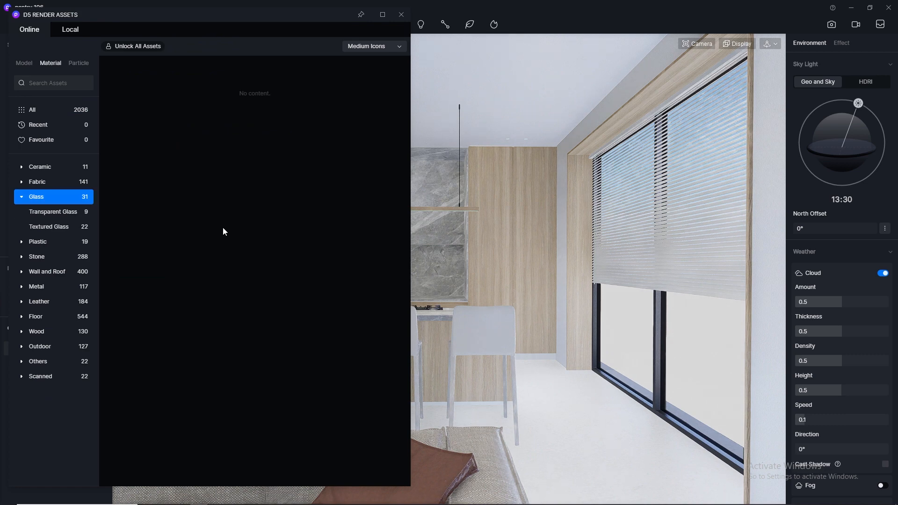
pyautogui.moveTo(284, 344); pyautogui.dragTo(702, 352)
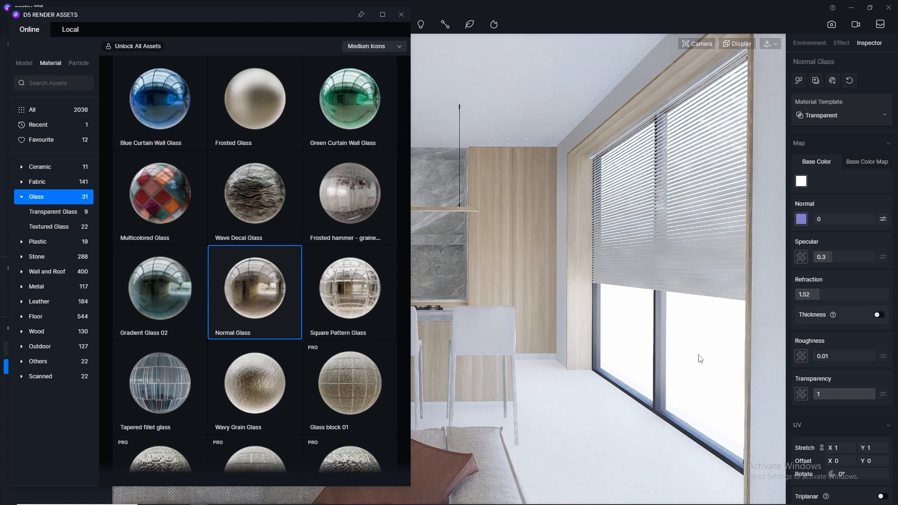
pyautogui.click(401, 17)
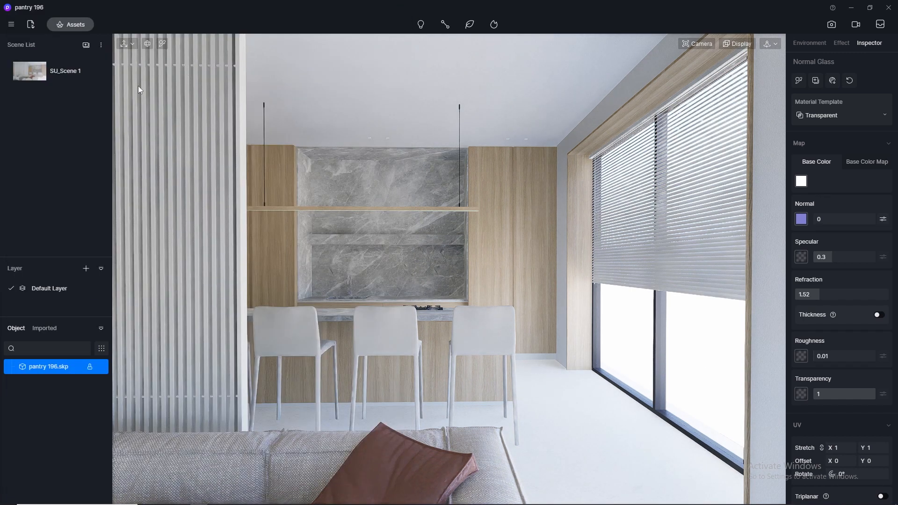
# - Pick the wood veneer material, copy its base color map into the Normal map and set the Normal strength to 0.05
pyautogui.click(162, 43)
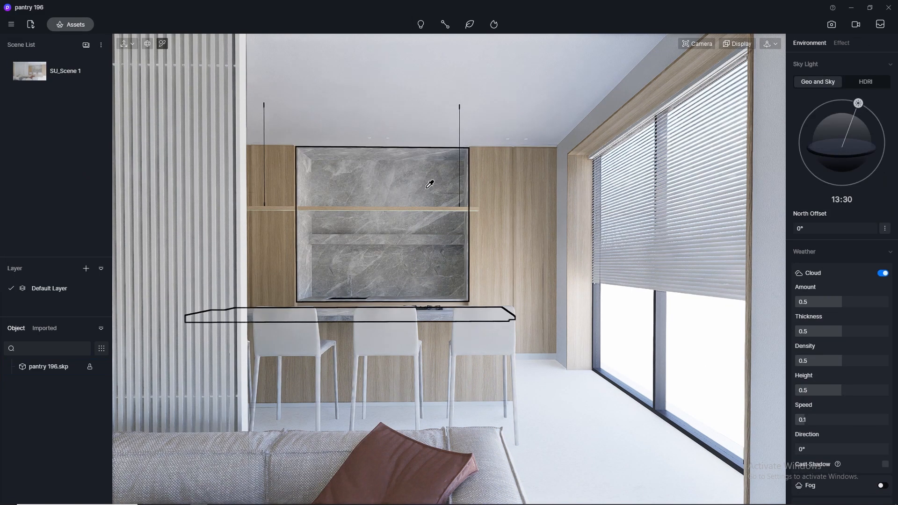
pyautogui.click(495, 194)
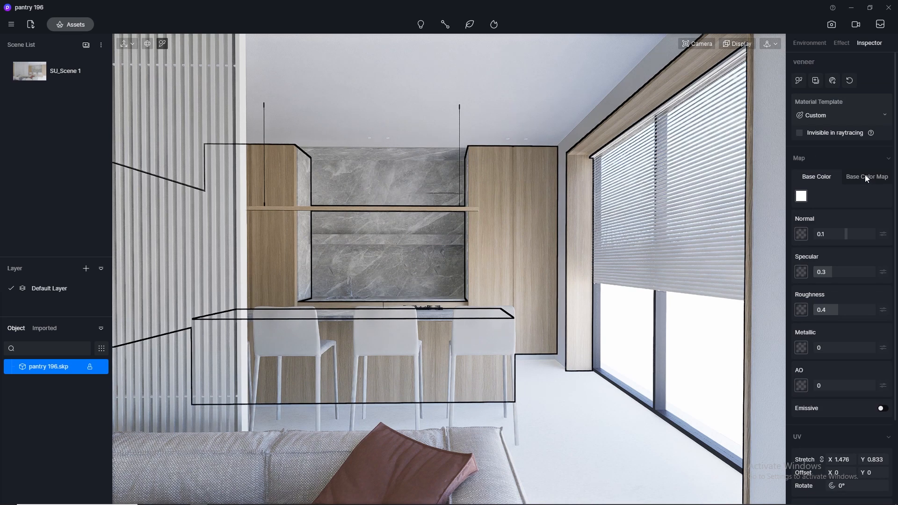
pyautogui.click(801, 196)
pyautogui.click(813, 265)
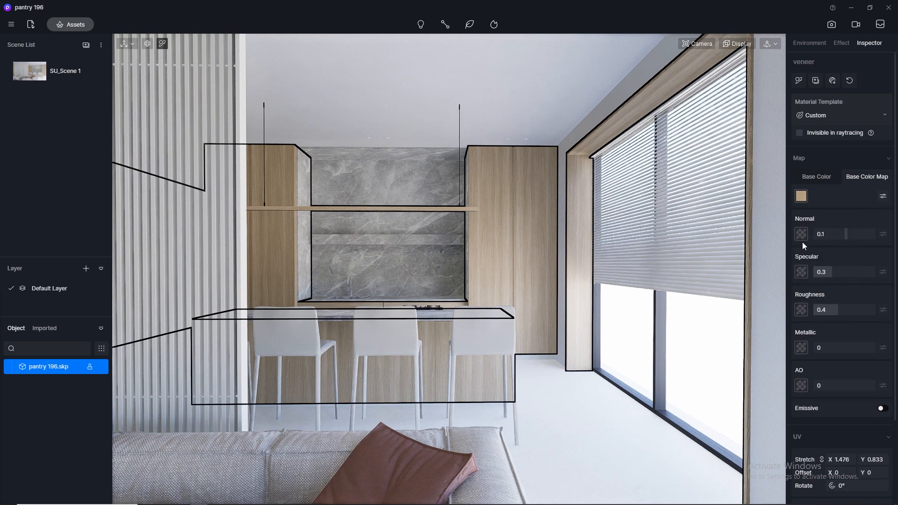
pyautogui.click(801, 234)
pyautogui.click(814, 277)
pyautogui.click(835, 233)
pyautogui.press('Return')
# - Set the wood veneer's Specular to 0.5 and its Roughness to 0.3
pyautogui.click(837, 273)
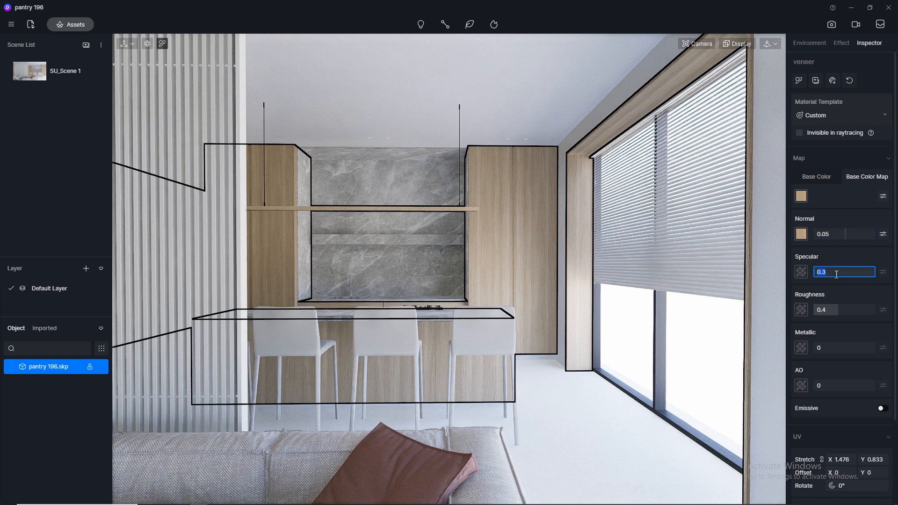
pyautogui.write('0.5')
pyautogui.click(831, 312)
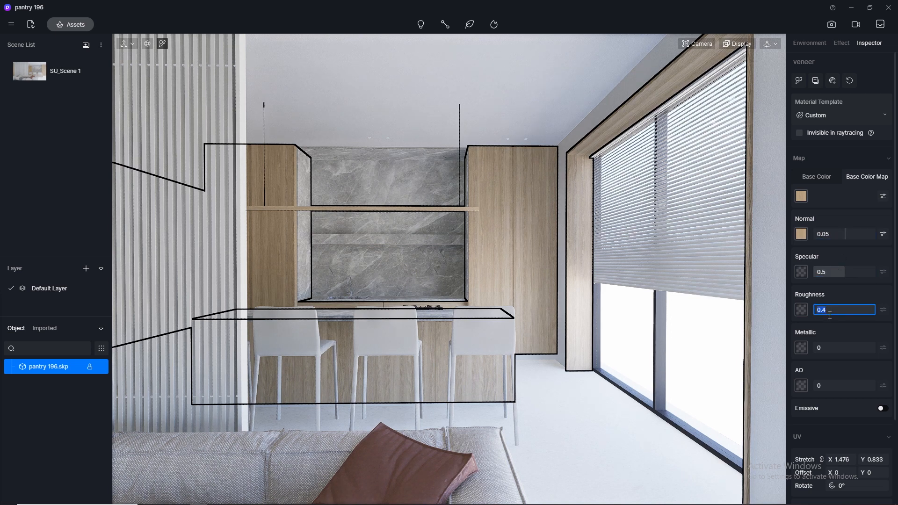
pyautogui.write('0.3')
pyautogui.press('Return')
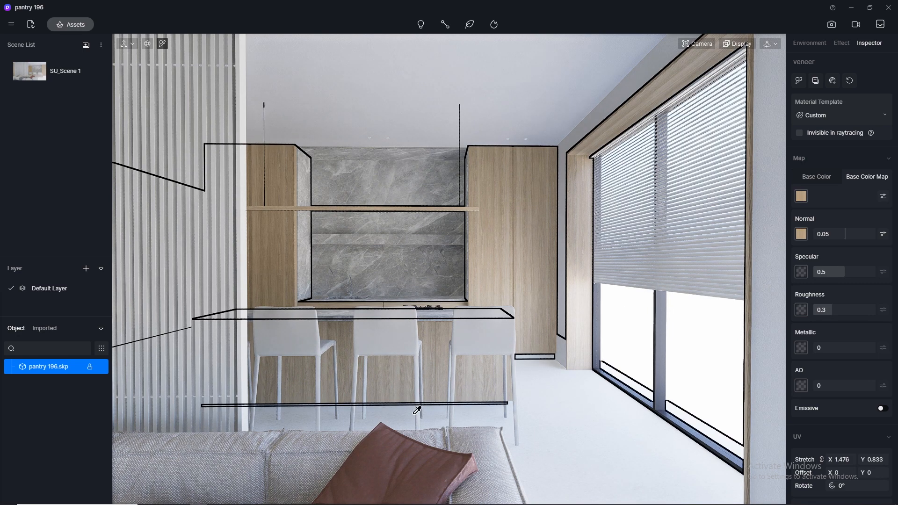
# - Pick the marble floor material and set Specular to 0.5, Roughness to 0.2 and Normal to 0
pyautogui.click(602, 437)
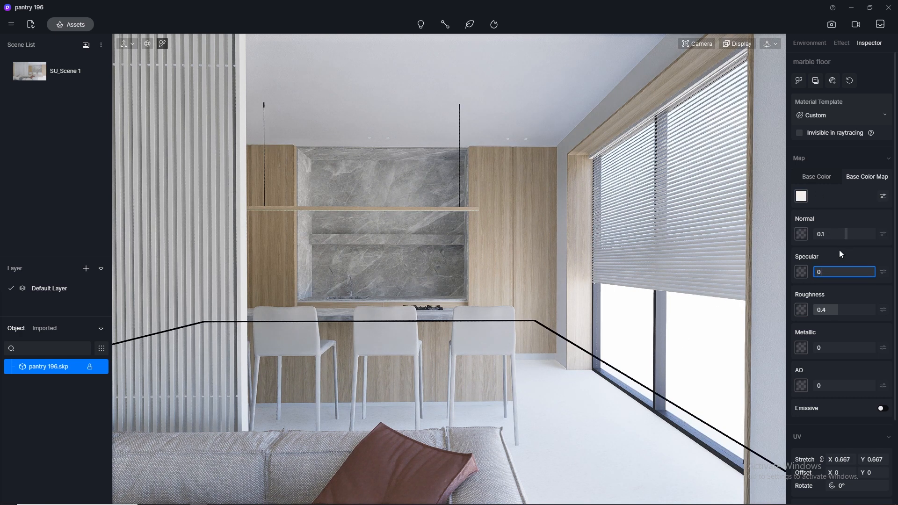
pyautogui.write('.5')
pyautogui.press('Return')
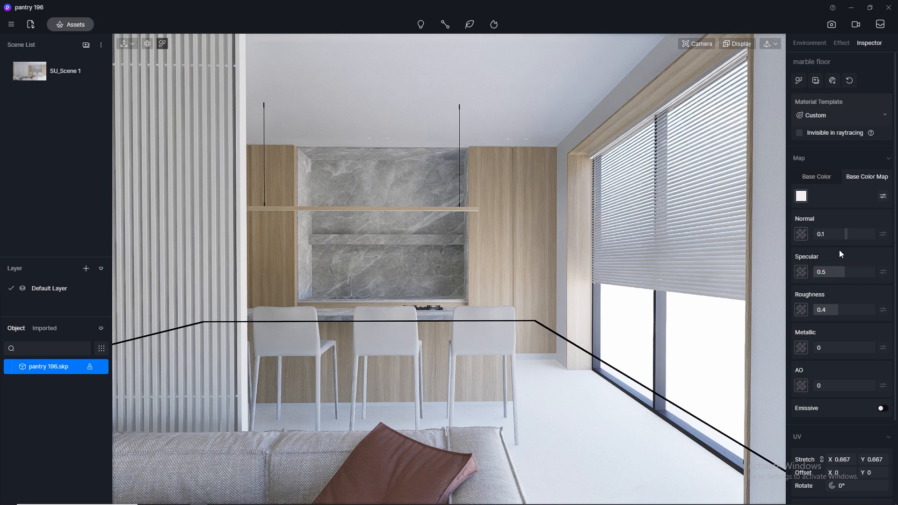
pyautogui.click(832, 314)
pyautogui.write('0.2')
pyautogui.press('Return')
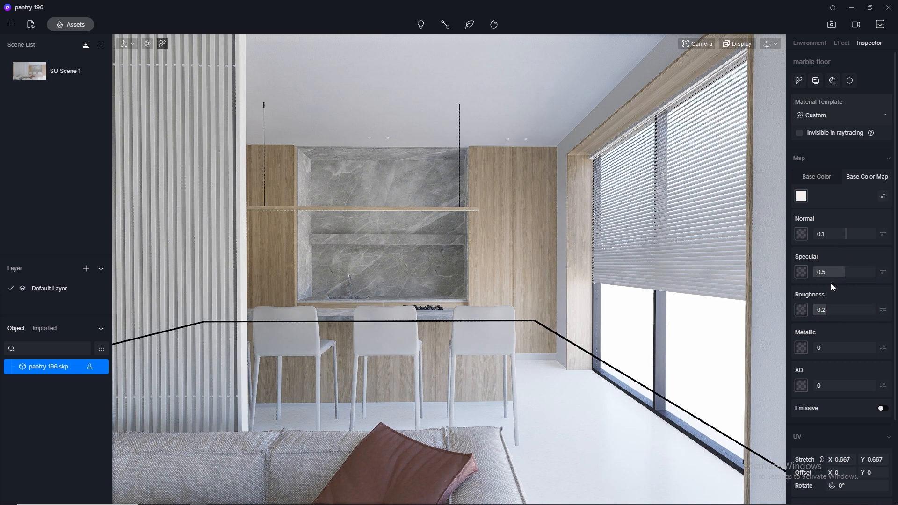
pyautogui.click(830, 233)
pyautogui.press('Return')
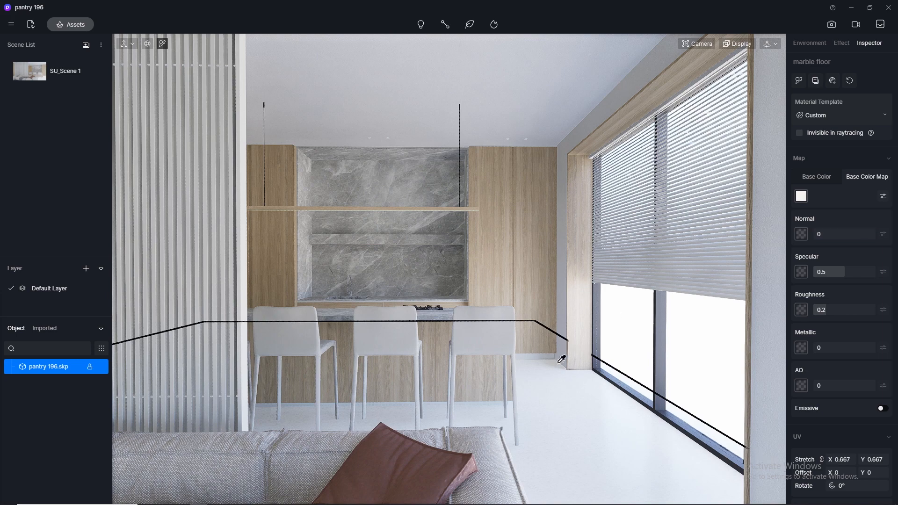
# - Pick the white material at the end of the slatted partition and set its Specular to 0.5 and Roughness to 0.3
pyautogui.moveTo(530, 384); pyautogui.dragTo(498, 398, button='middle')
pyautogui.scroll(-5, 501, 395)
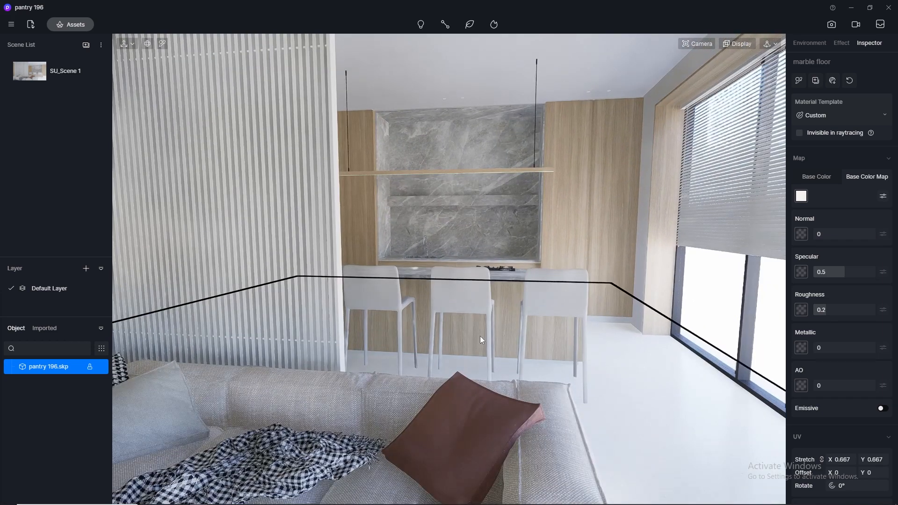
pyautogui.click(160, 43)
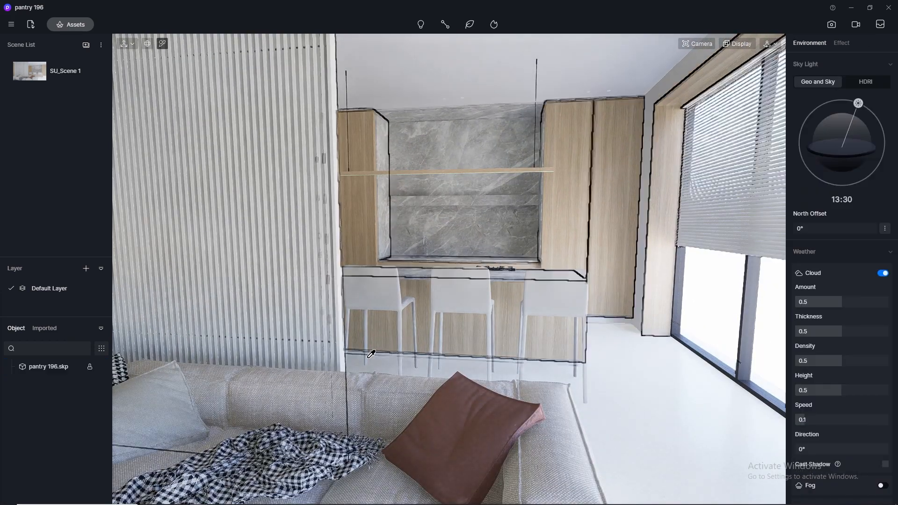
pyautogui.click(342, 299)
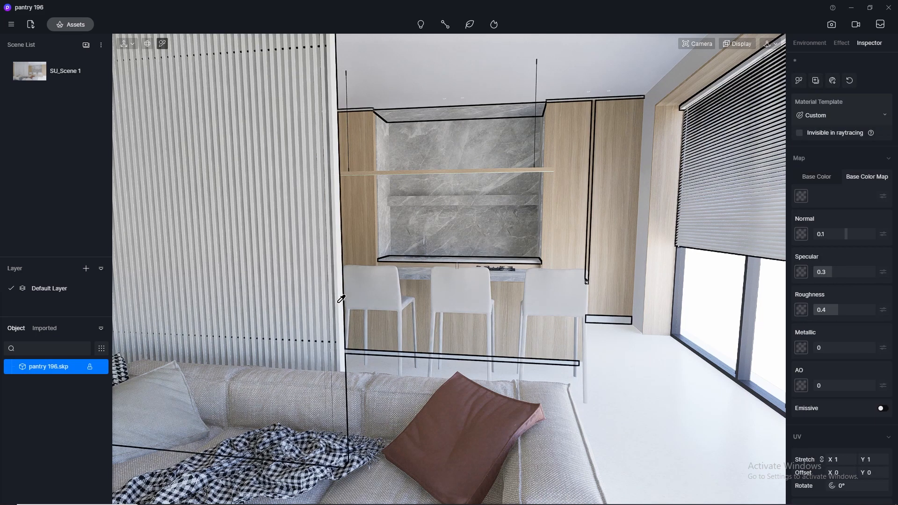
pyautogui.click(845, 272)
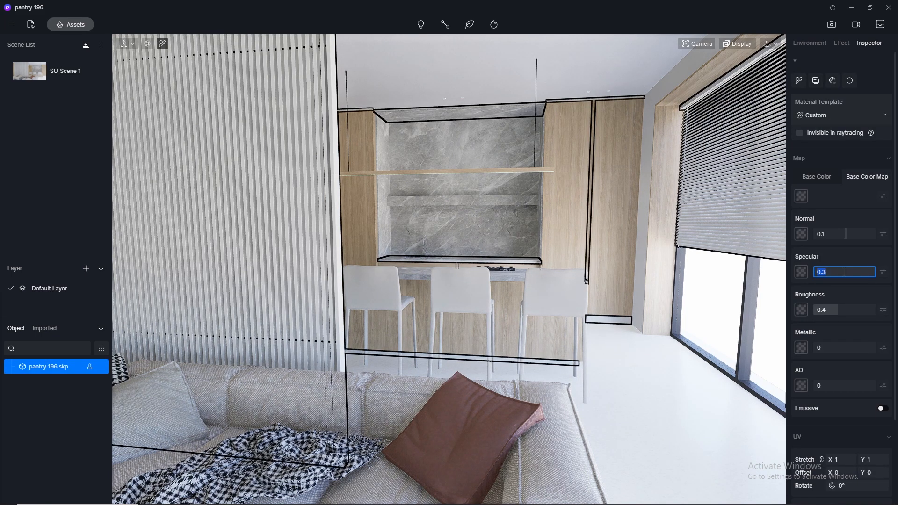
pyautogui.write('0.5')
pyautogui.click(836, 311)
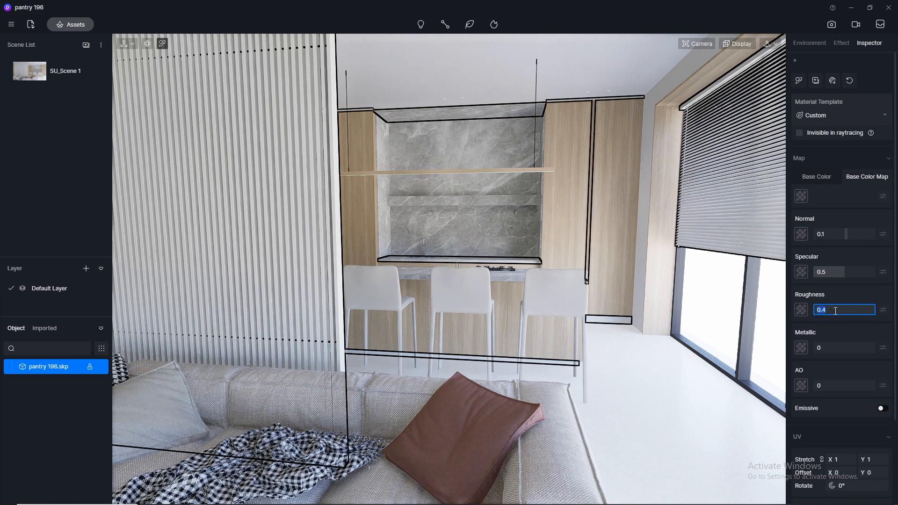
pyautogui.write('0.3')
pyautogui.press('Return')
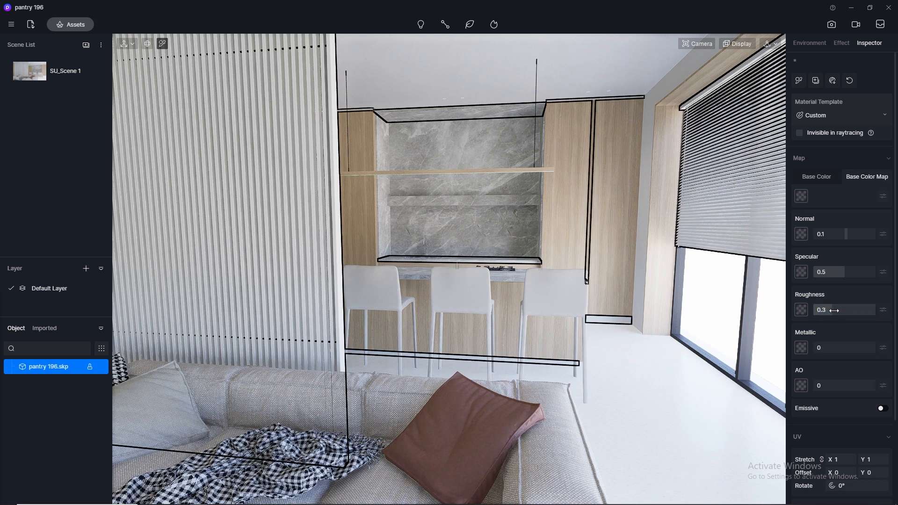
# - Pick the grey marble of the backsplash and counter top and set Normal to 0, Specular to 0.5 and Roughness to 0.2
pyautogui.click(482, 136)
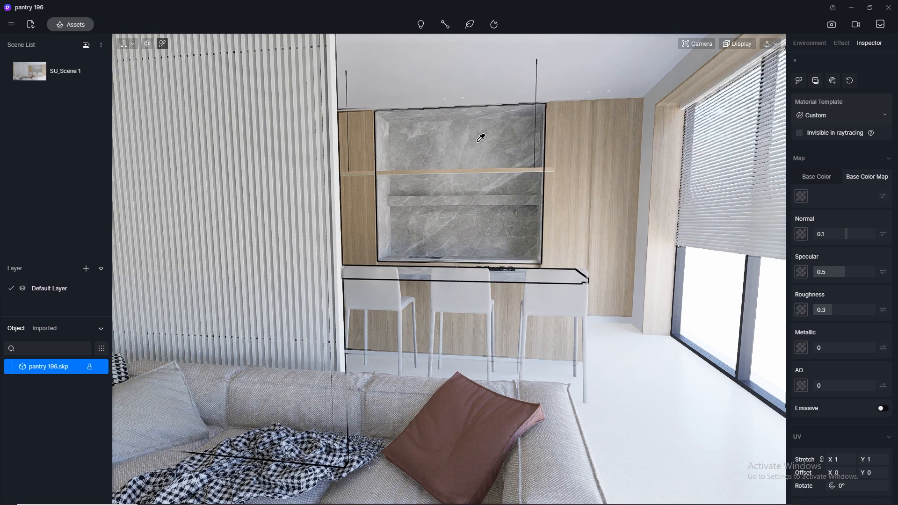
pyautogui.click(831, 232)
pyautogui.write('0')
pyautogui.press('Return')
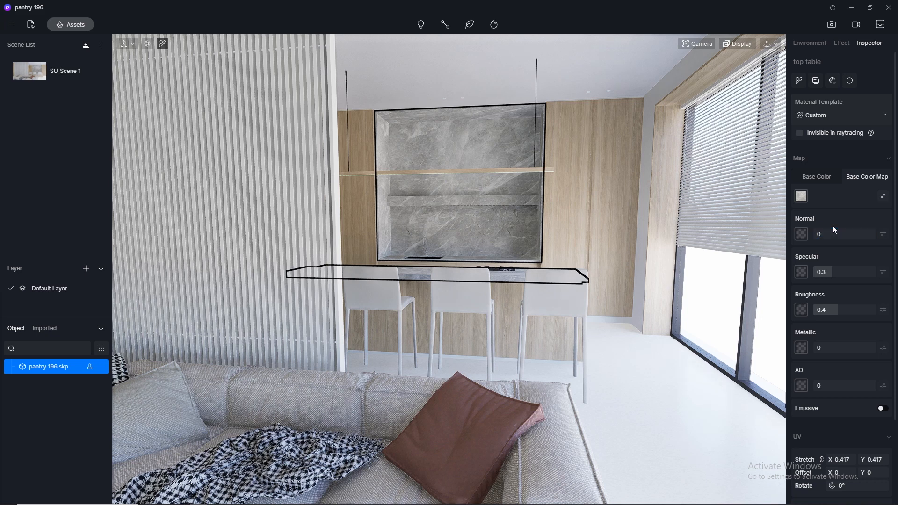
pyautogui.click(836, 272)
pyautogui.write('0.5')
pyautogui.press('Return')
pyautogui.click(833, 310)
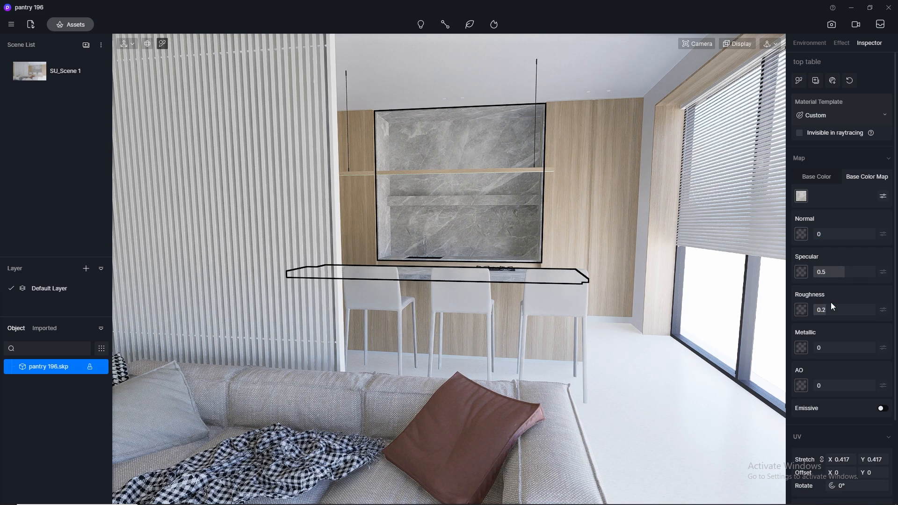
# - Pick the ceiling's plaster material, copy its base color map into the Normal map and set its Roughness to 0.8
pyautogui.click(341, 284)
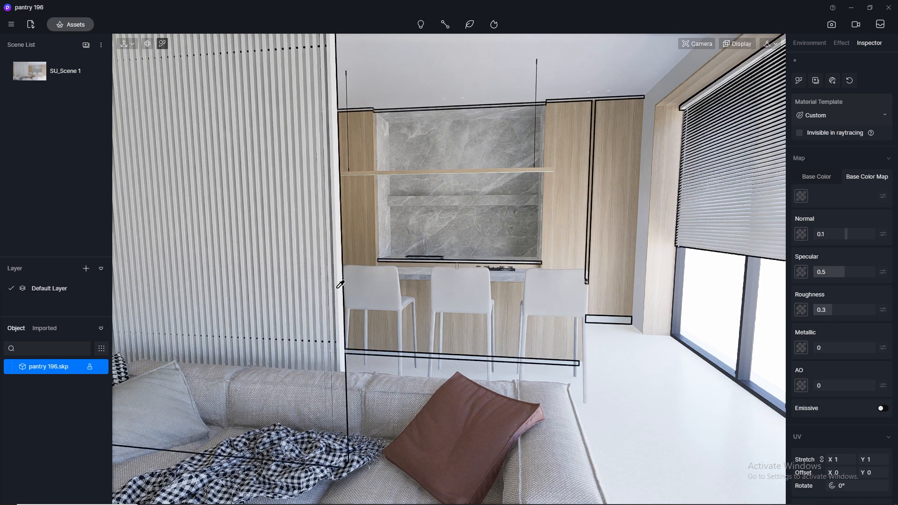
pyautogui.click(506, 71)
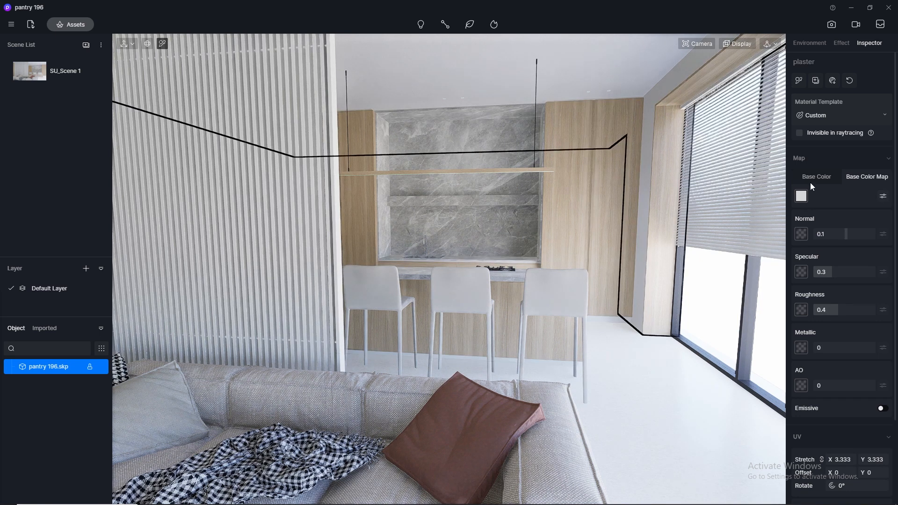
pyautogui.click(807, 197)
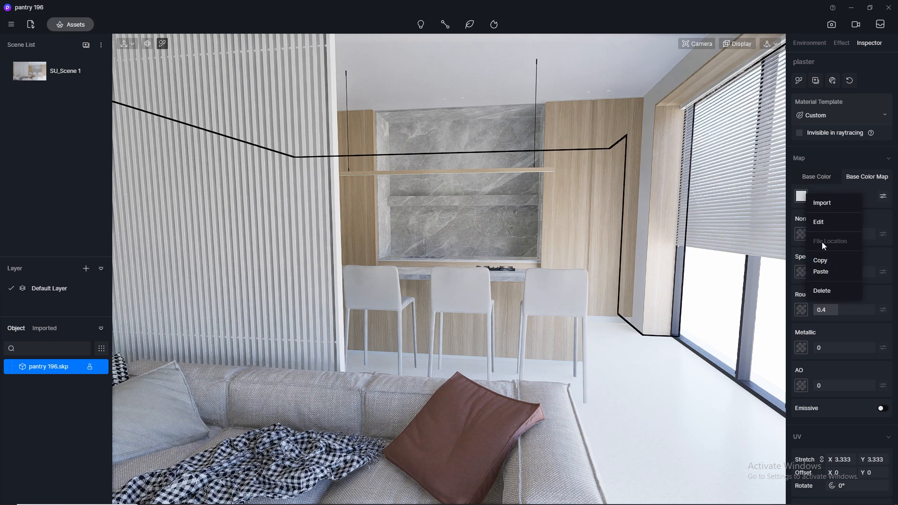
pyautogui.click(821, 260)
pyautogui.click(802, 233)
pyautogui.click(821, 309)
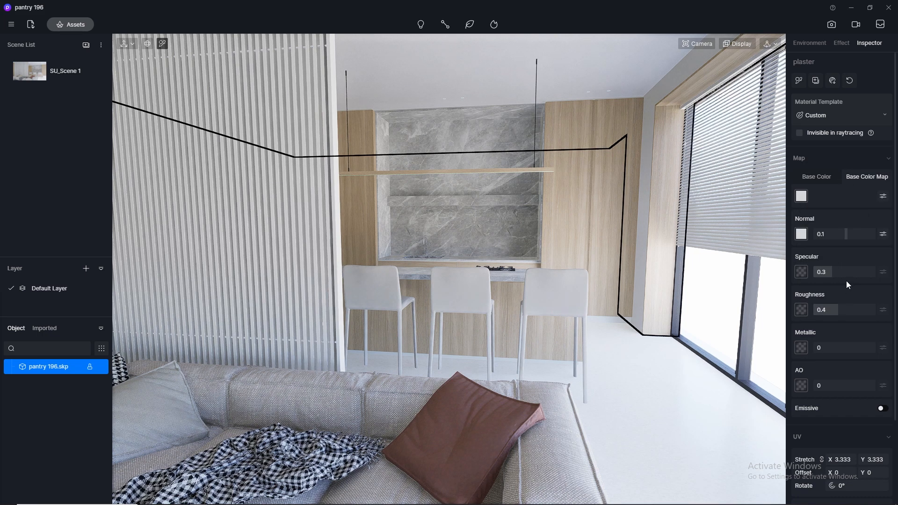
pyautogui.press('Return')
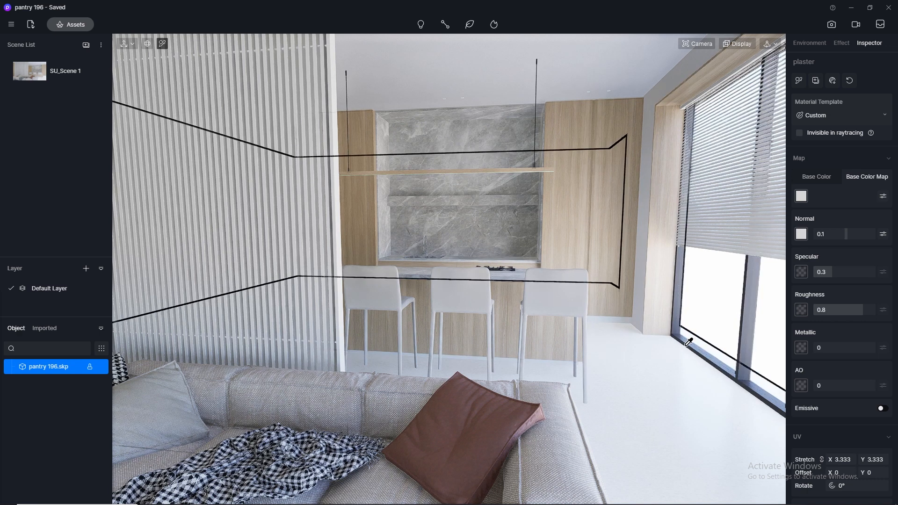
# - Set the dark window frame and pendant rod material to Specular 0.5 and Roughness 0.3
pyautogui.moveTo(837, 274); pyautogui.dragTo(841, 274)
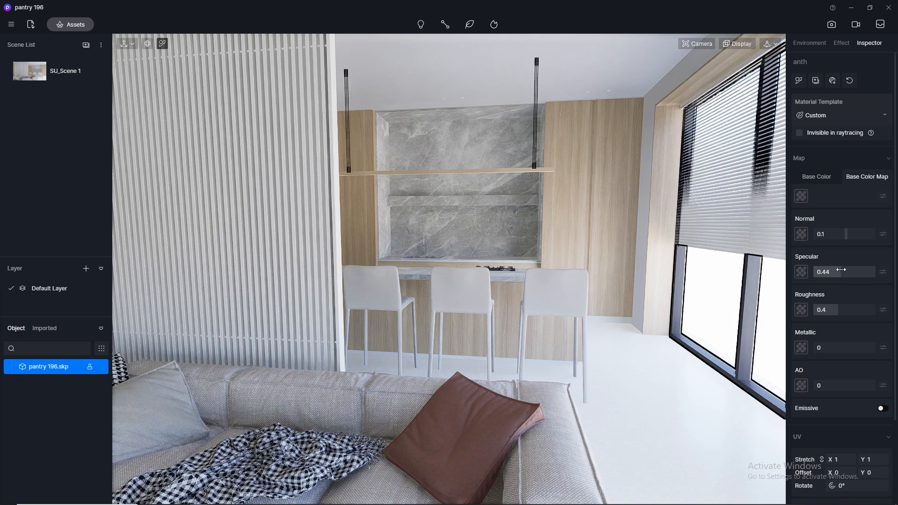
pyautogui.doubleClick(846, 273)
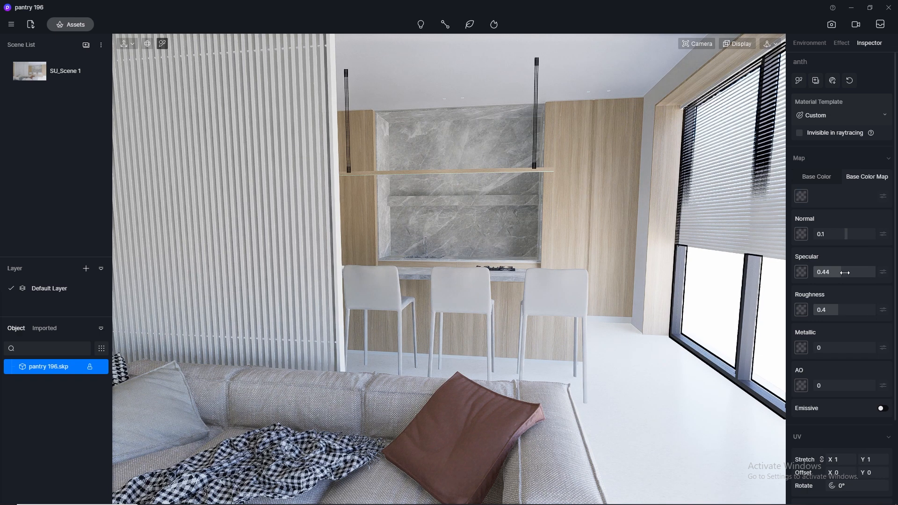
pyautogui.write('0.5')
pyautogui.press('Return')
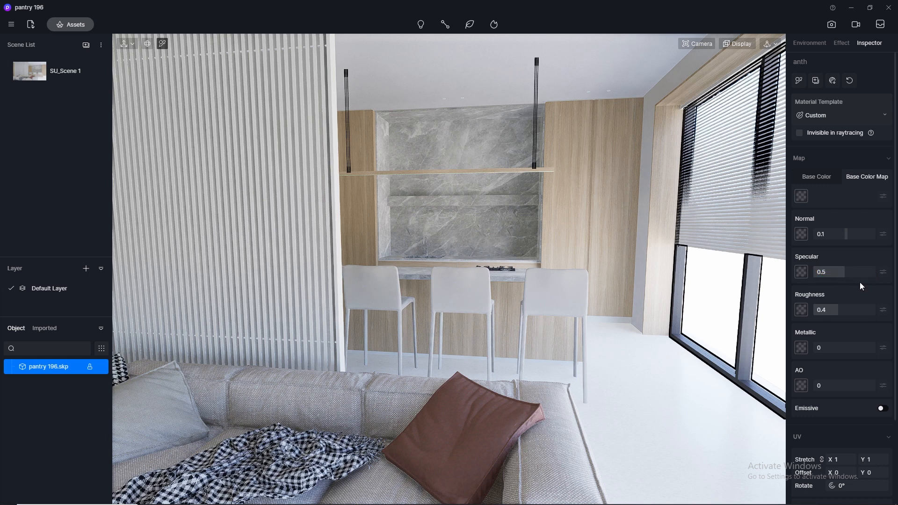
pyautogui.doubleClick(846, 304)
pyautogui.write('0.3')
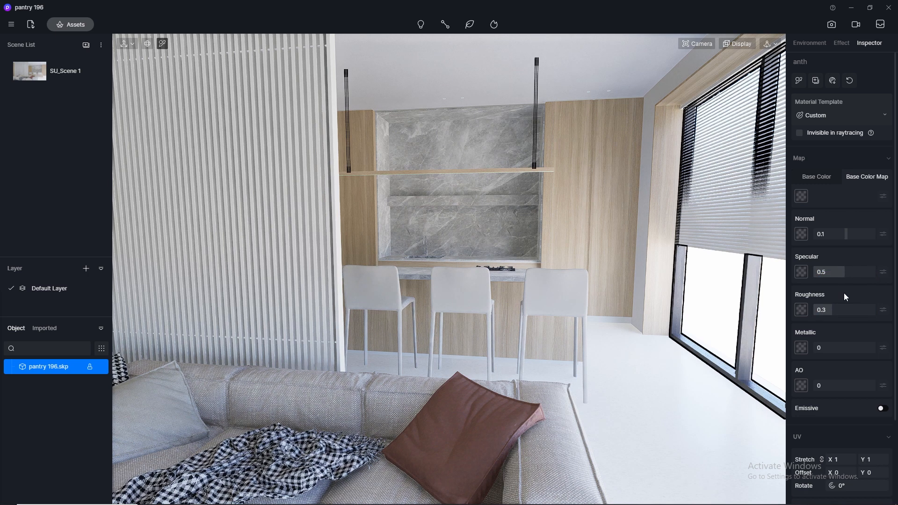
# - Return to the SU_Scene 1 view and apply the Beige Linen fabric from the online material library to the sofa
pyautogui.press('Return')
pyautogui.click(26, 79)
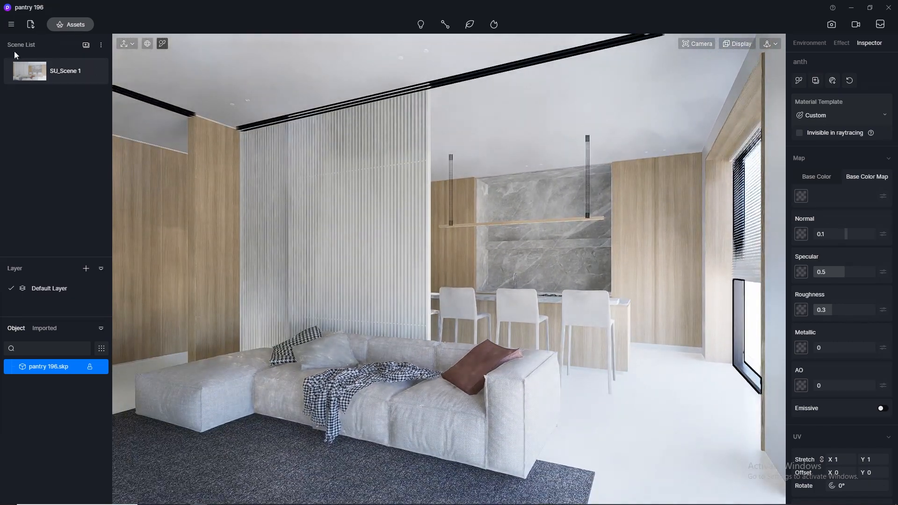
pyautogui.click(66, 26)
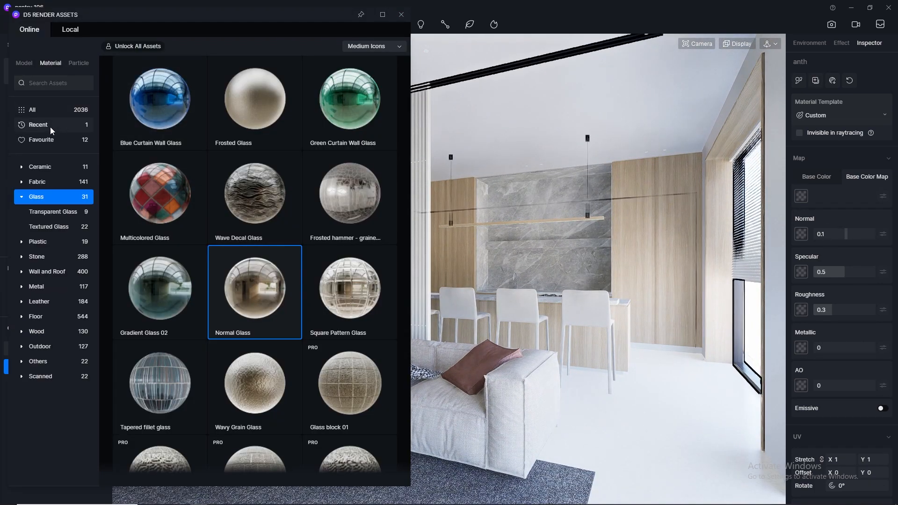
pyautogui.click(53, 185)
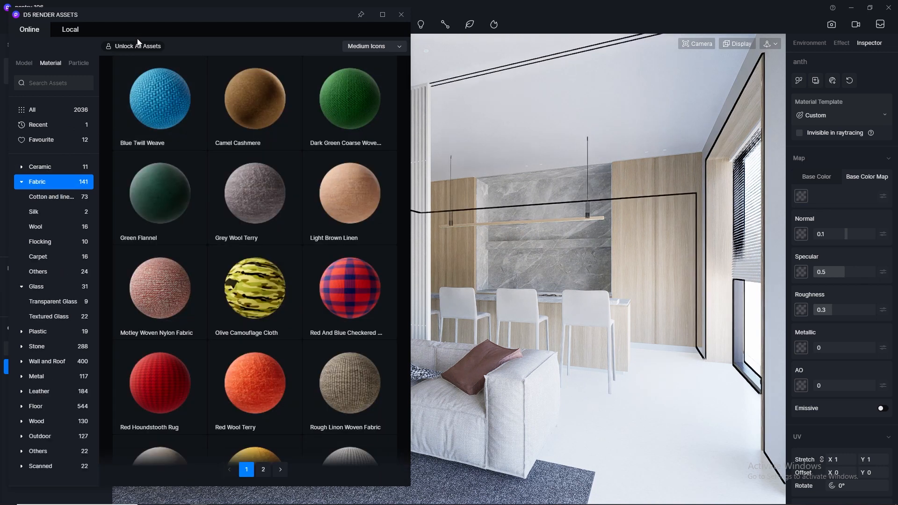
pyautogui.moveTo(131, 19); pyautogui.dragTo(539, 65)
pyautogui.scroll(-6, 575, 272)
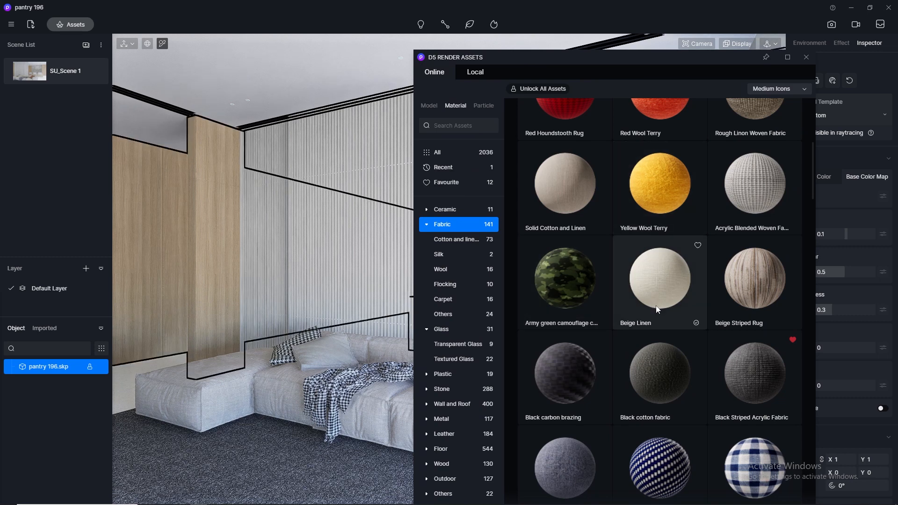
pyautogui.moveTo(655, 290); pyautogui.dragTo(347, 314)
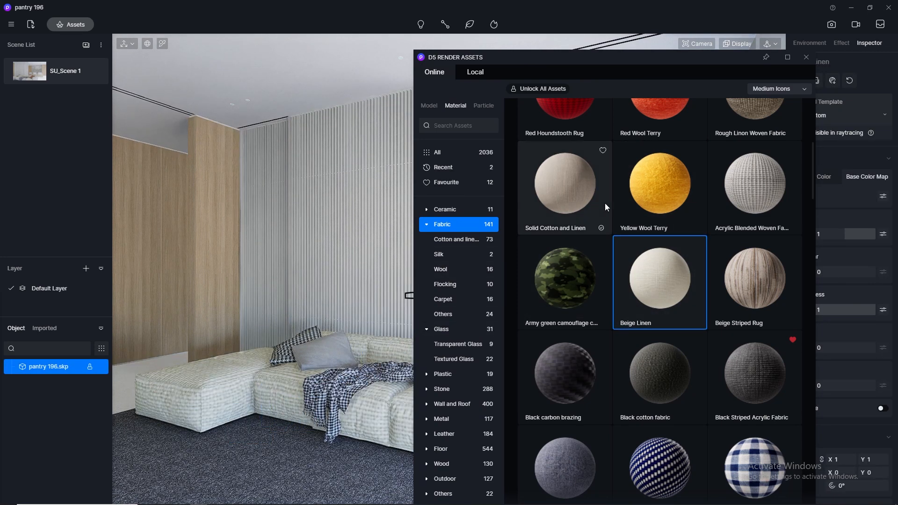
pyautogui.click(806, 57)
# - Set the UV stretch of the sofa's linen to 10 in X and Y, trying 5 first
pyautogui.scroll(-2, 815, 444)
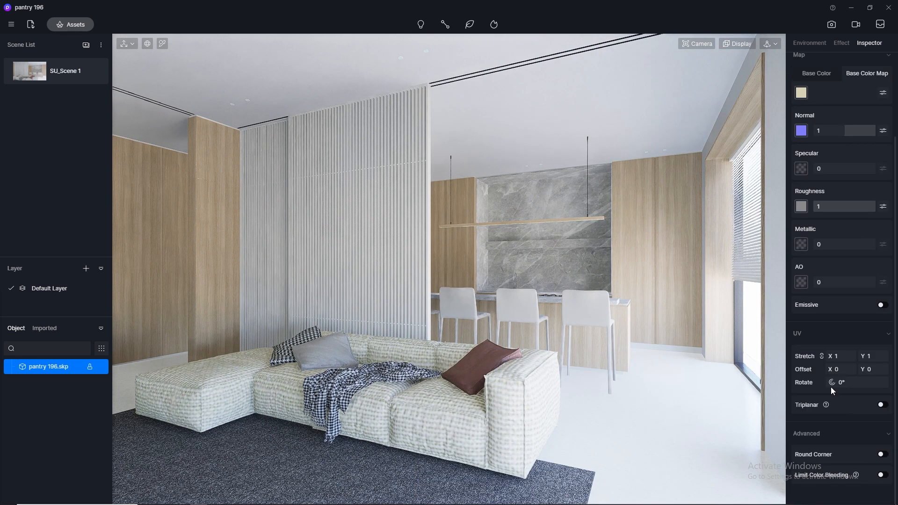
pyautogui.write('5')
pyautogui.press('Return')
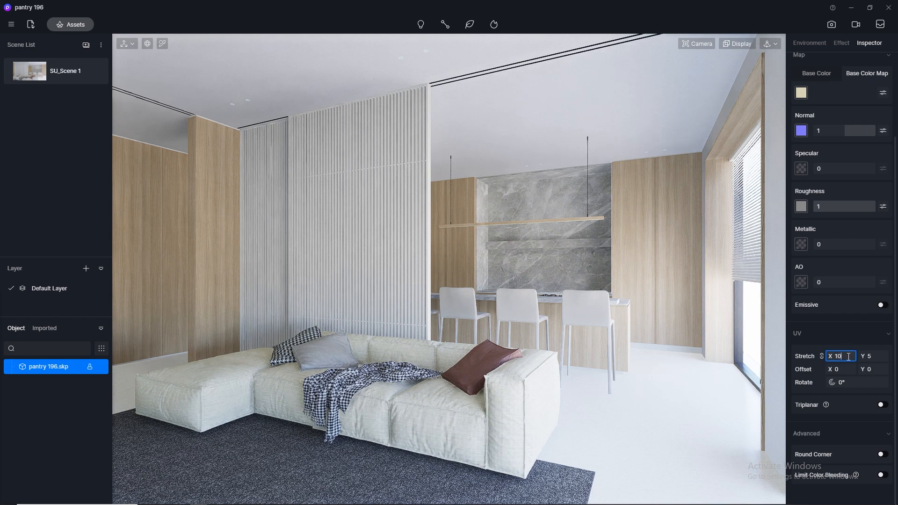
pyautogui.press('Return')
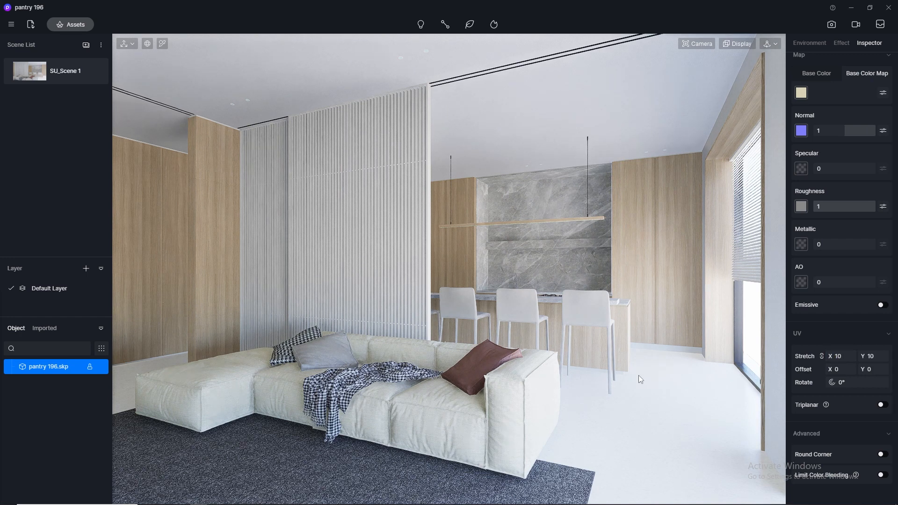
pyautogui.press('Escape')
# - Apply the Beige Linen fabric from the material library to the bar stools
pyautogui.click(74, 24)
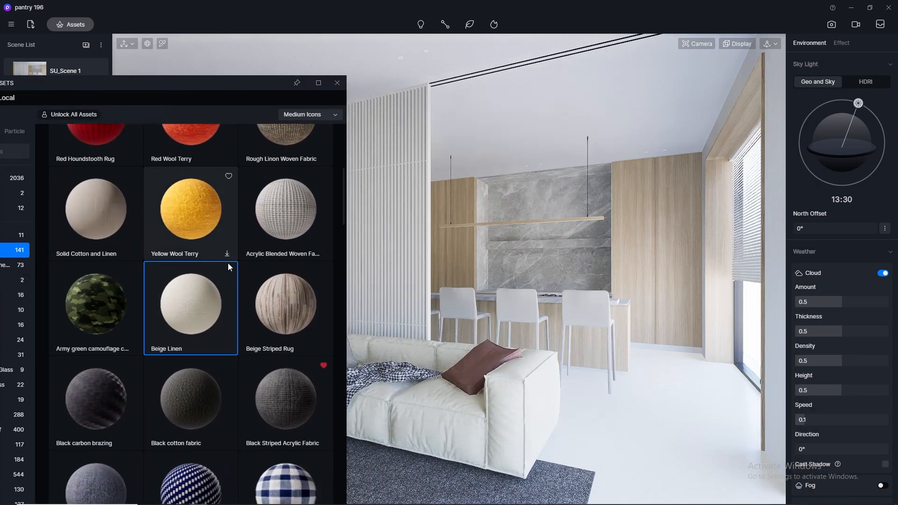
pyautogui.moveTo(216, 300); pyautogui.dragTo(403, 194)
pyautogui.click(337, 83)
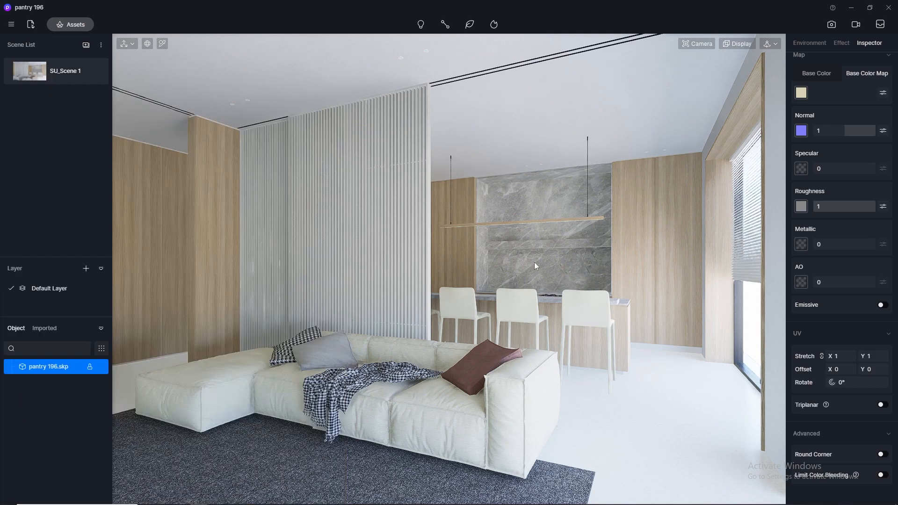
# - Try UV stretch values of 5 and 0.1 on the bar stools' linen and inspect the weave up close
pyautogui.scroll(6, 611, 320)
pyautogui.scroll(5, 610, 320)
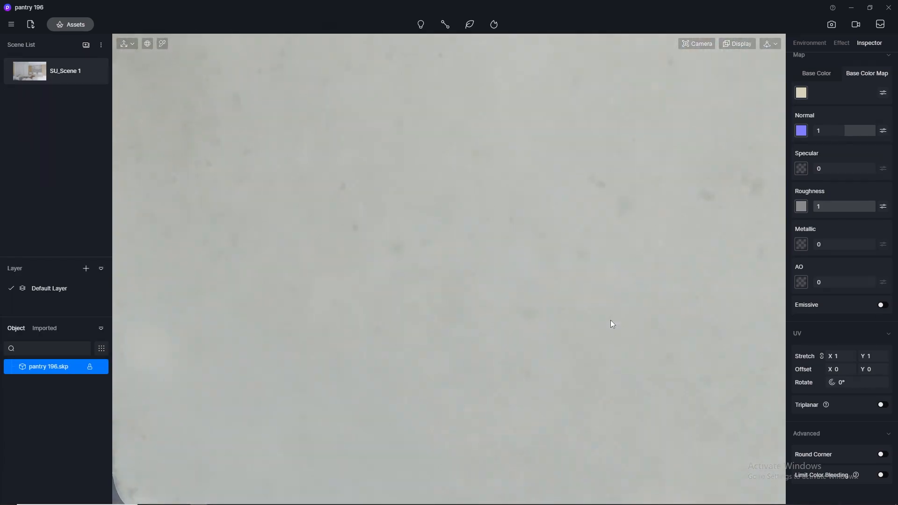
pyautogui.scroll(-2, 611, 320)
pyautogui.scroll(-5, 611, 320)
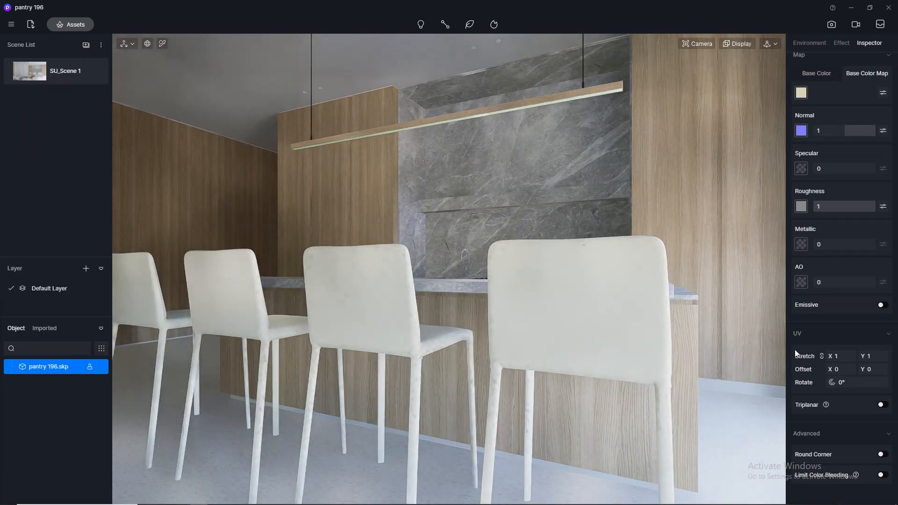
pyautogui.click(841, 357)
pyautogui.write('5')
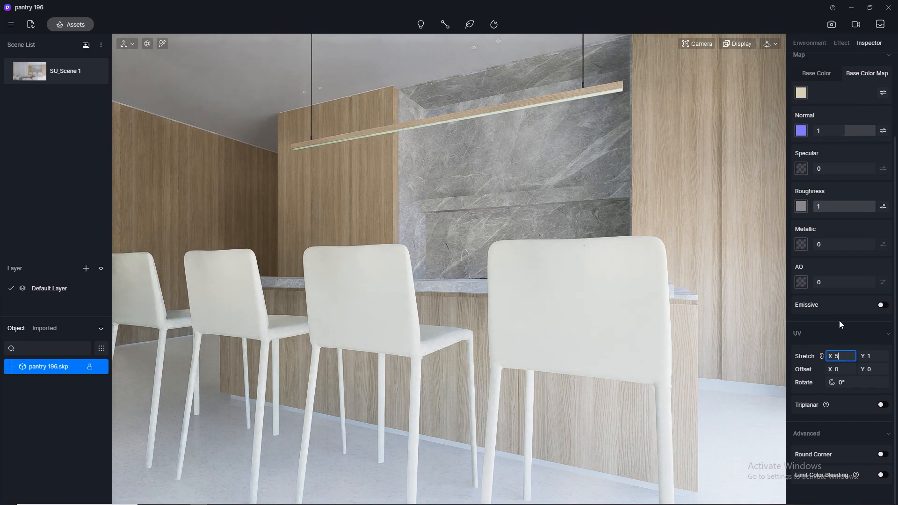
pyautogui.press('Return')
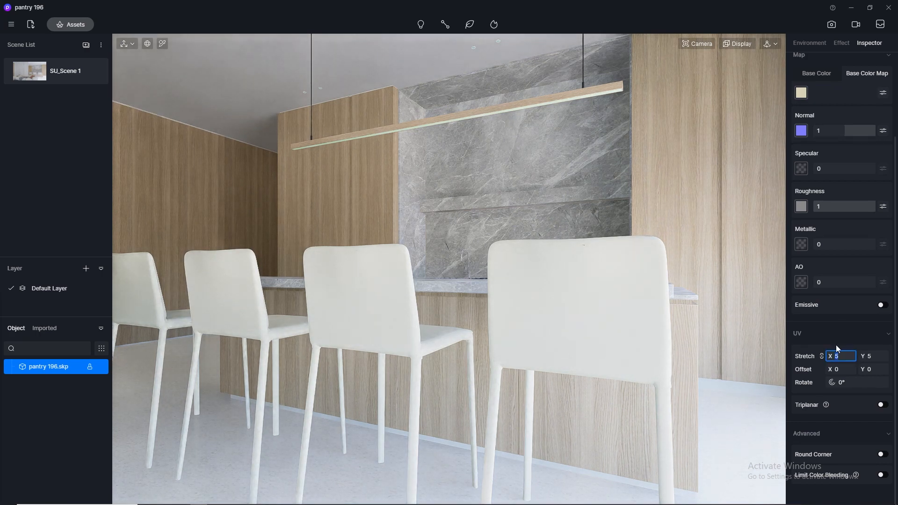
pyautogui.write('0.1')
pyautogui.press('Return')
pyautogui.scroll(5, 611, 323)
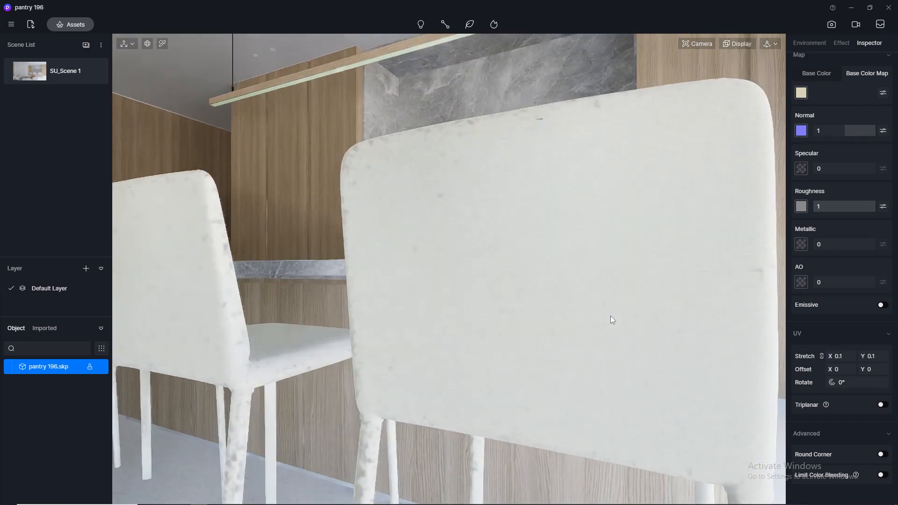
pyautogui.scroll(-5, 612, 321)
# - Set the UV stretch of the bar stools' linen to 0.03, trying 0.01 and 0.05 first
pyautogui.click(838, 356)
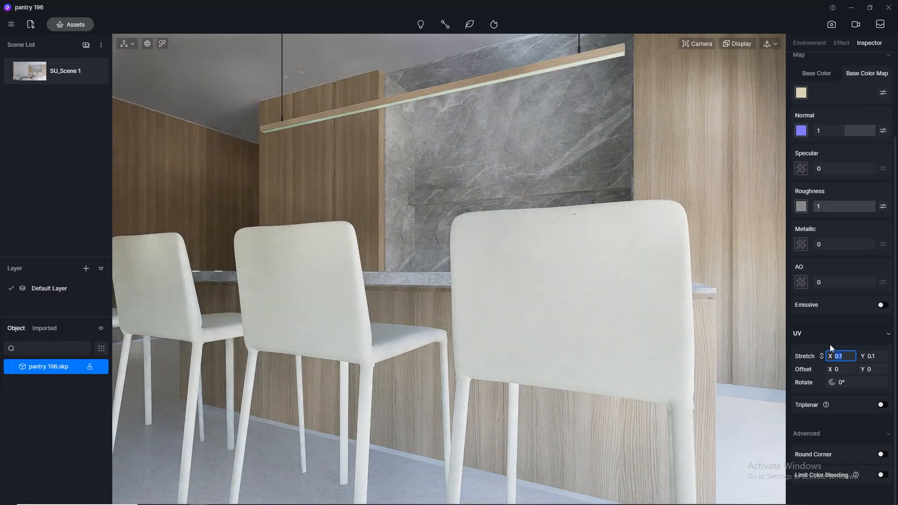
pyautogui.write('0.01')
pyautogui.press('Return')
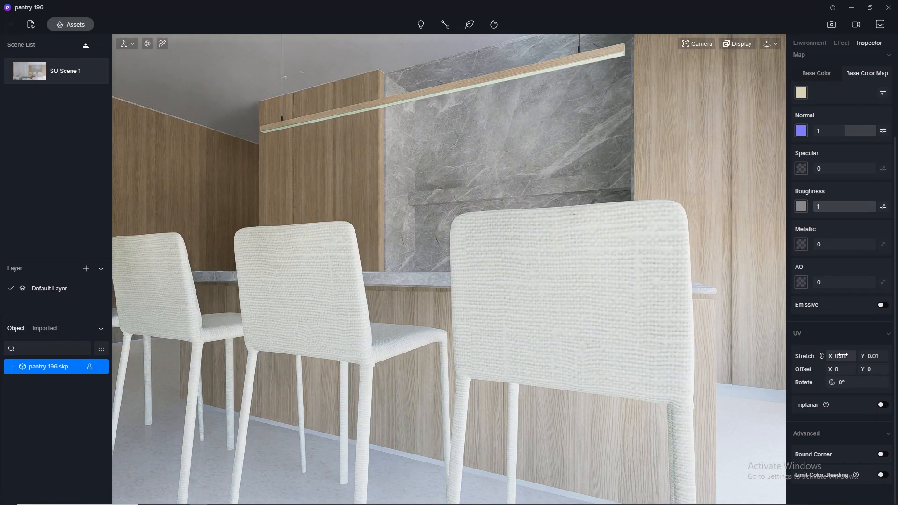
pyautogui.click(842, 356)
pyautogui.write('0.05')
pyautogui.press('Return')
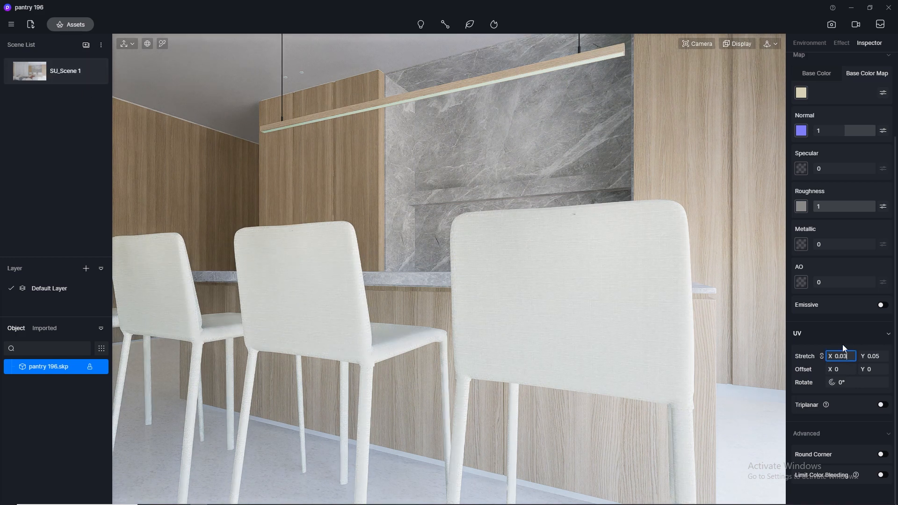
pyautogui.press('Escape')
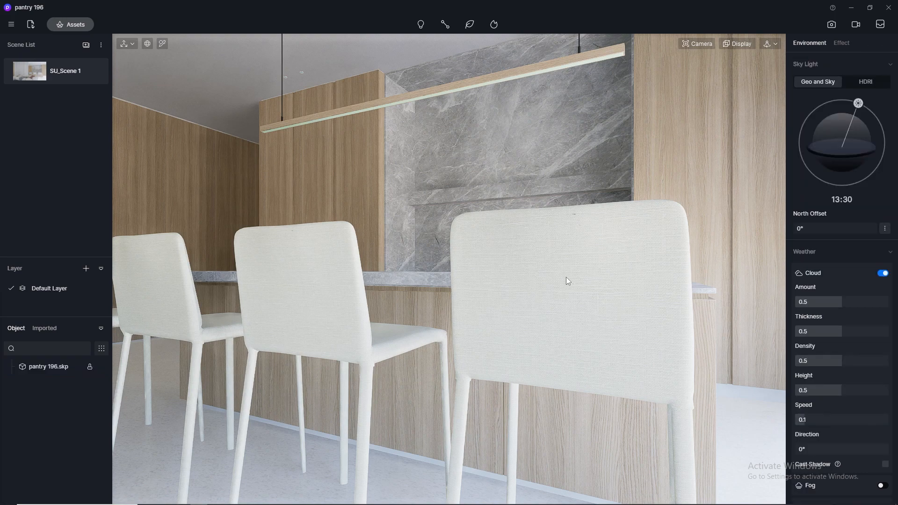
# - Return to the SU_Scene 1 view and apply the Light Grey Striped Rug carpet material to the rug under the sofa
pyautogui.moveTo(512, 282); pyautogui.dragTo(133, 109, button='middle')
pyautogui.click(33, 69)
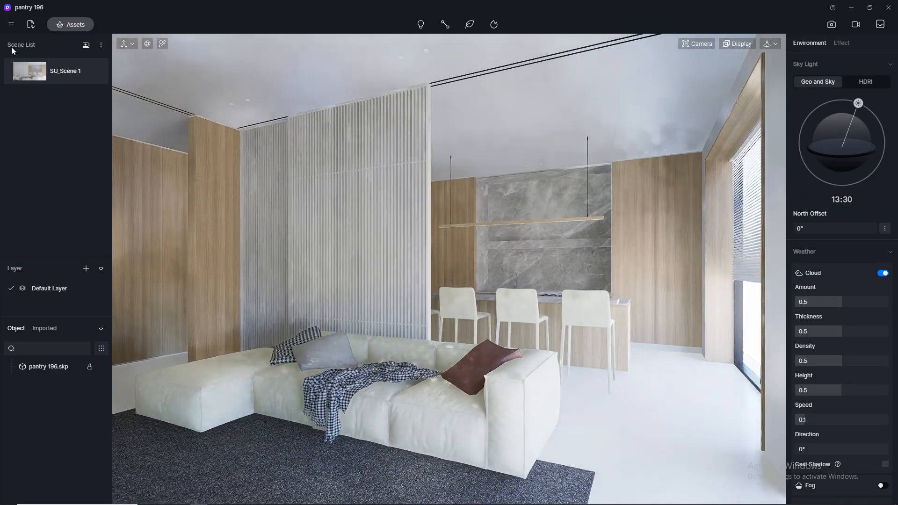
pyautogui.click(61, 26)
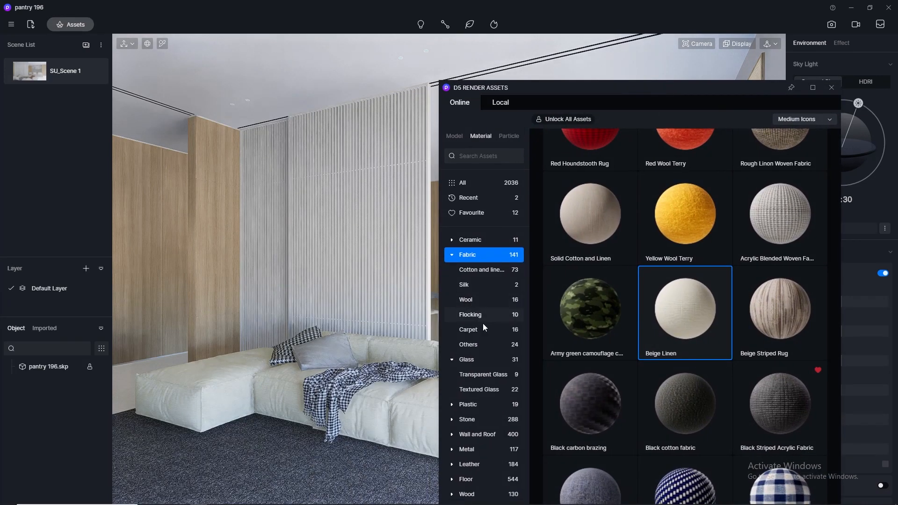
pyautogui.click(485, 328)
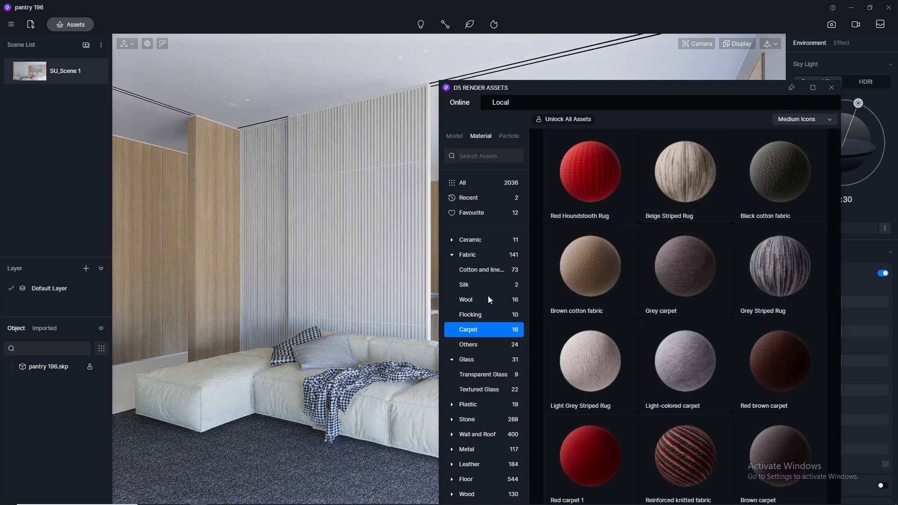
pyautogui.click(602, 355)
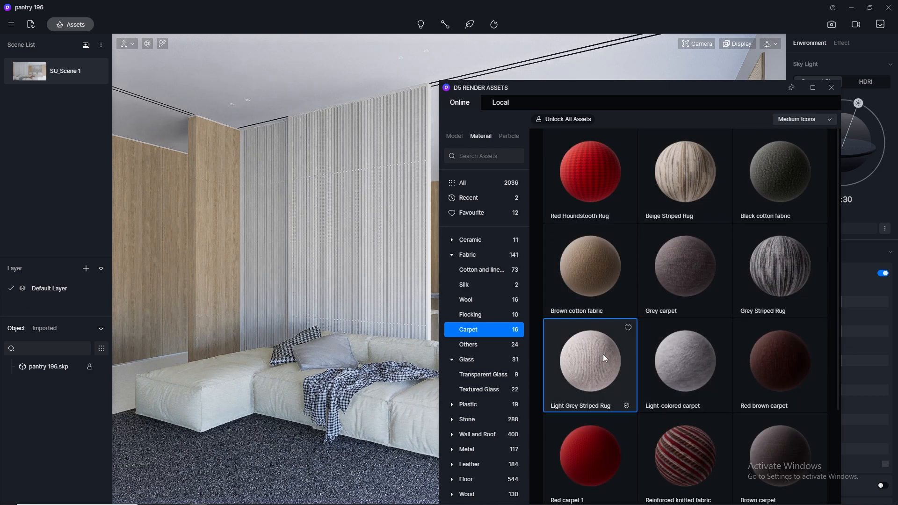
pyautogui.click(351, 484)
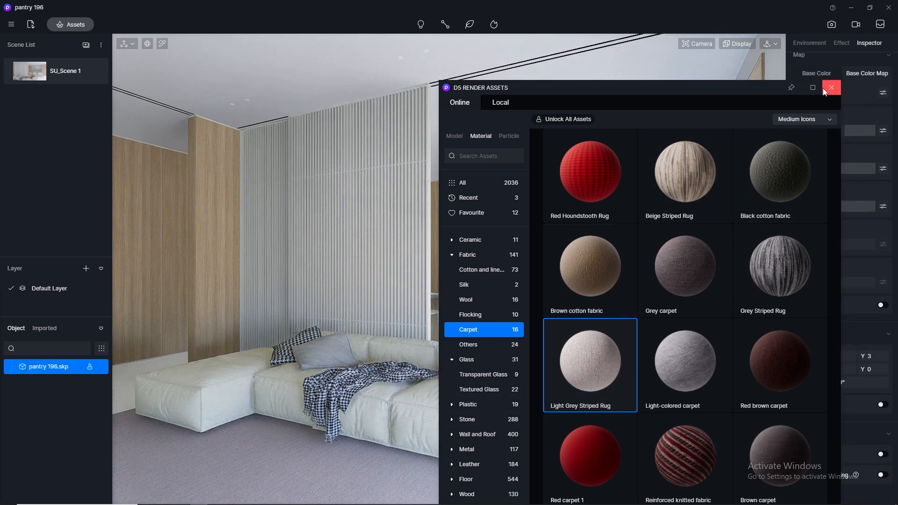
pyautogui.click(825, 88)
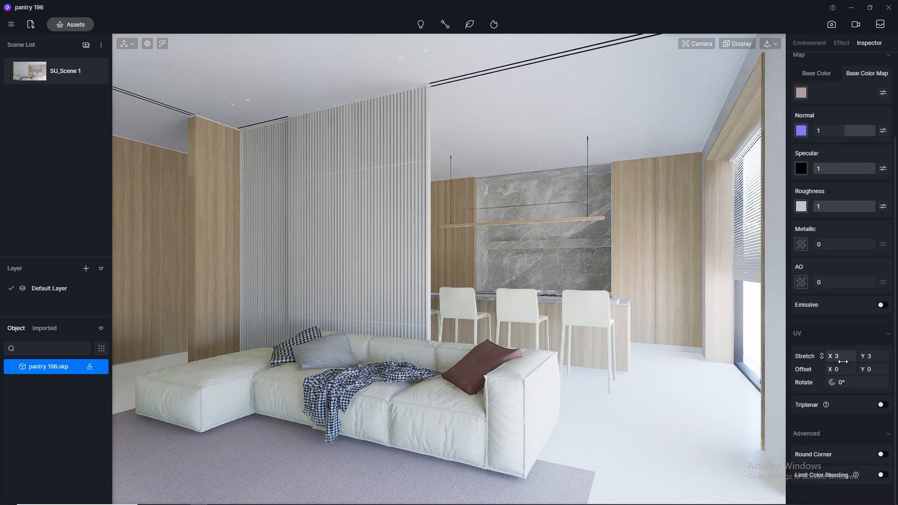
# - Set the UV stretch of the rug material to 2 in X and Y, trying 1 first
pyautogui.write('1')
pyautogui.press('Return')
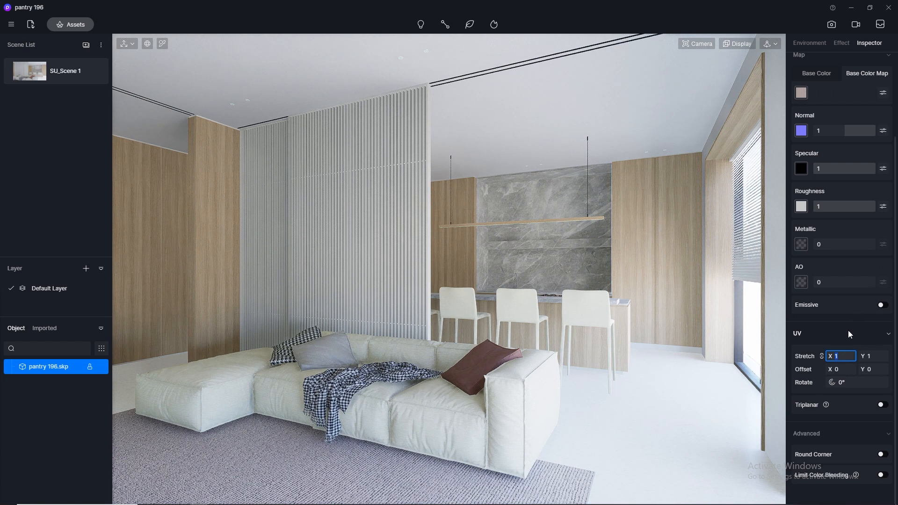
pyautogui.write('2')
pyautogui.press('Return')
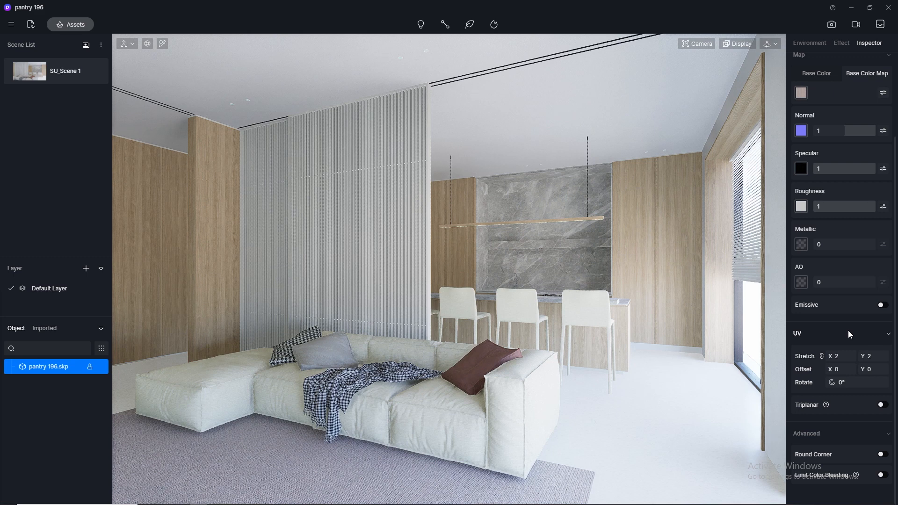
pyautogui.moveTo(824, 326); pyautogui.dragTo(633, 159)
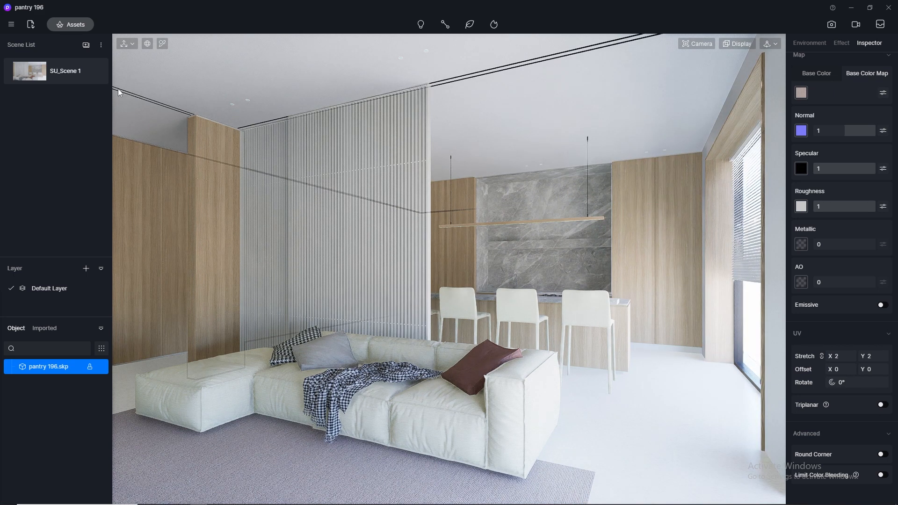
# - Pick the linen materials of the sofa and the bar stools and check their base color settings
pyautogui.click(164, 43)
pyautogui.click(509, 410)
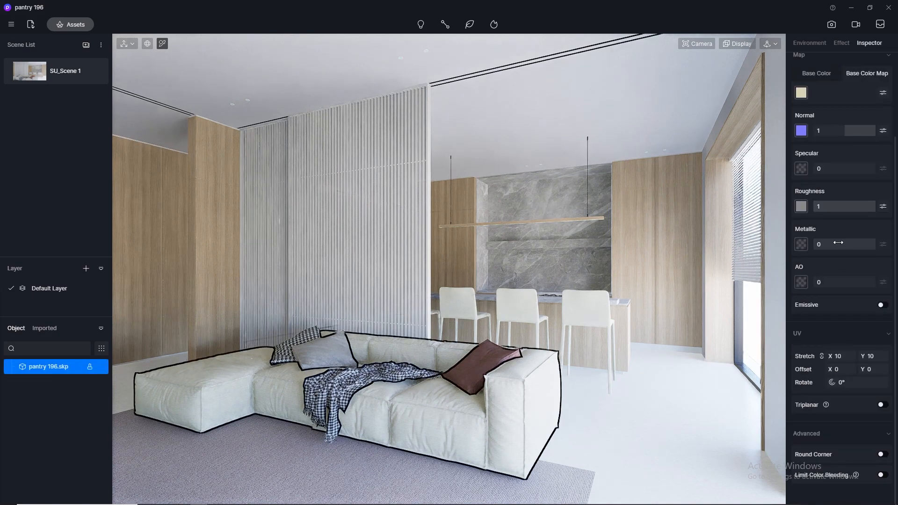
pyautogui.click(802, 94)
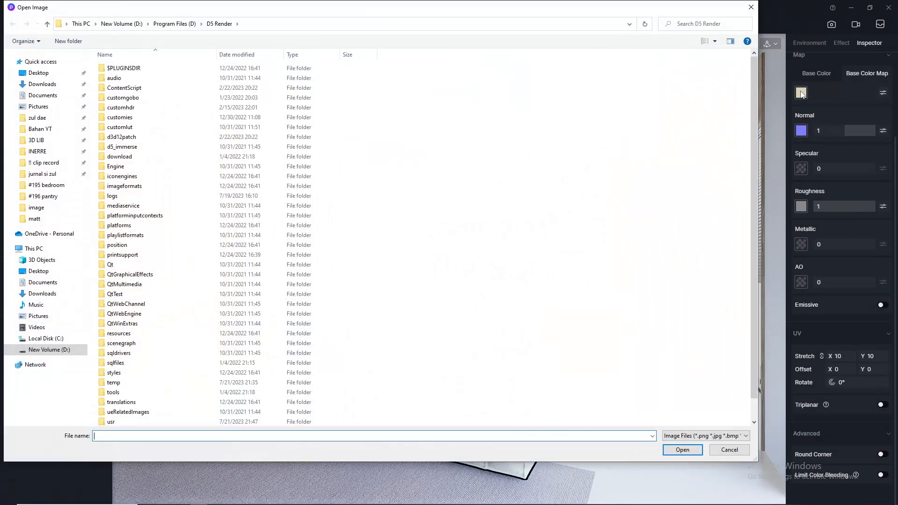
pyautogui.click(751, 6)
pyautogui.click(818, 74)
pyautogui.click(802, 94)
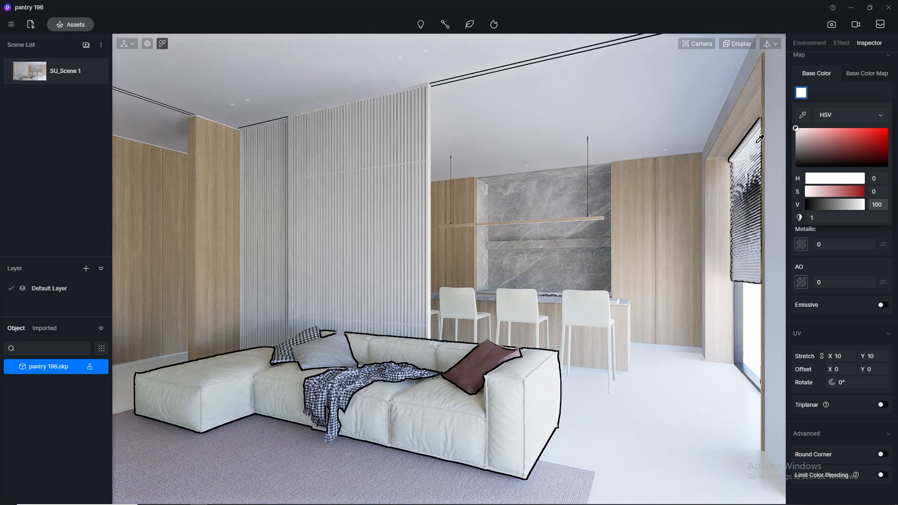
pyautogui.click(595, 318)
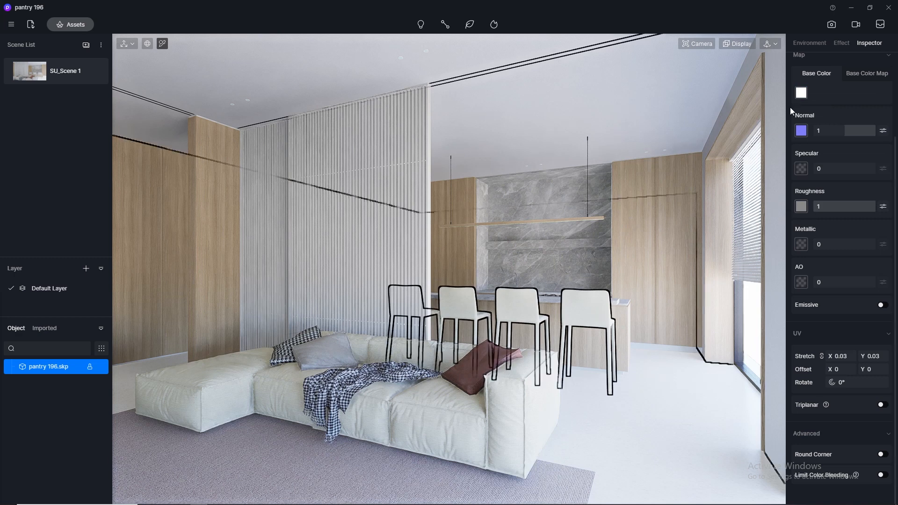
pyautogui.click(802, 93)
pyautogui.press('Escape')
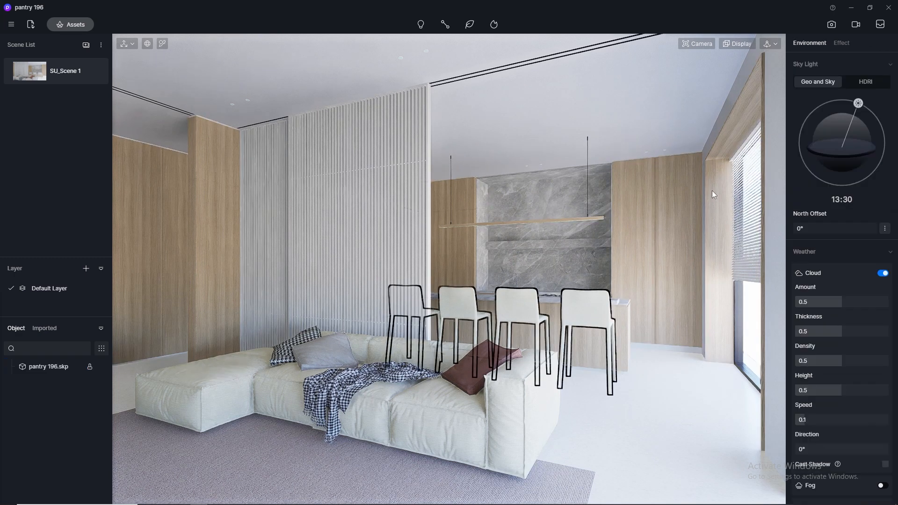
# - Apply the Grid fabric material from the Fabric library to the throw blanket on the sofa
pyautogui.click(70, 25)
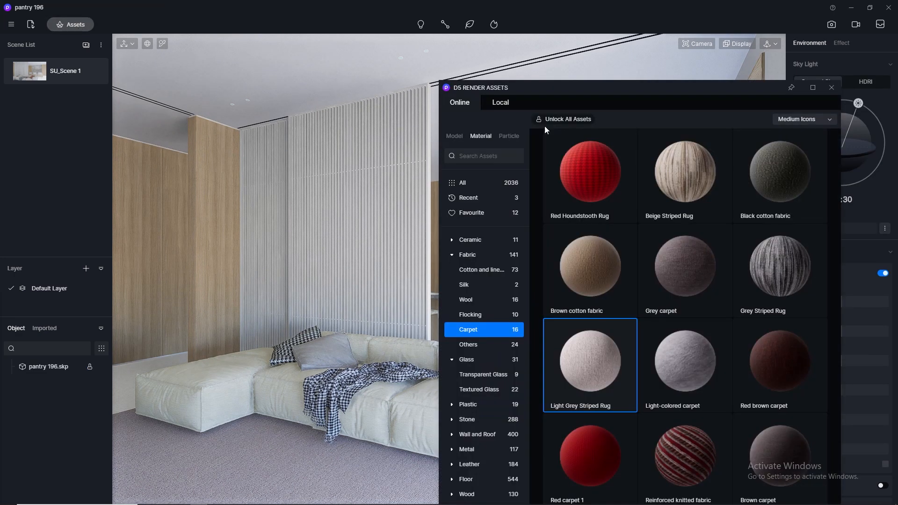
pyautogui.click(472, 256)
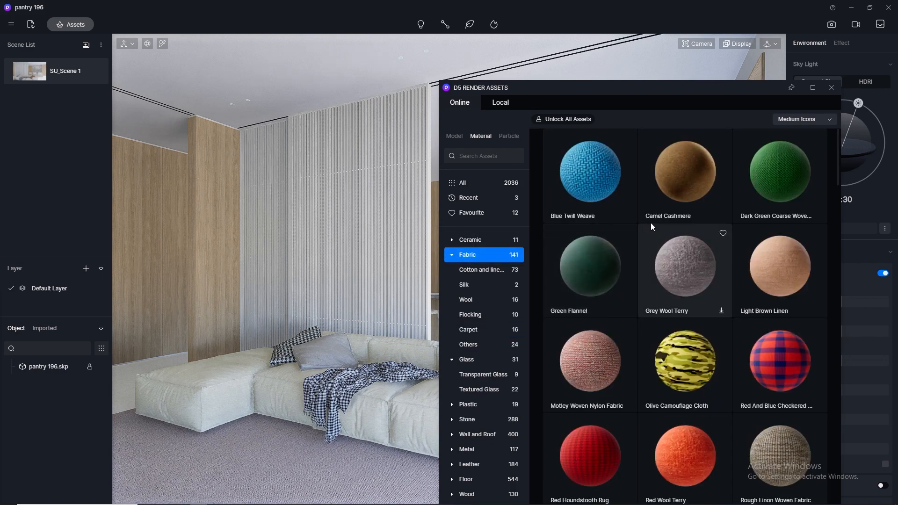
pyautogui.scroll(-3, 690, 258)
pyautogui.scroll(-15, 692, 261)
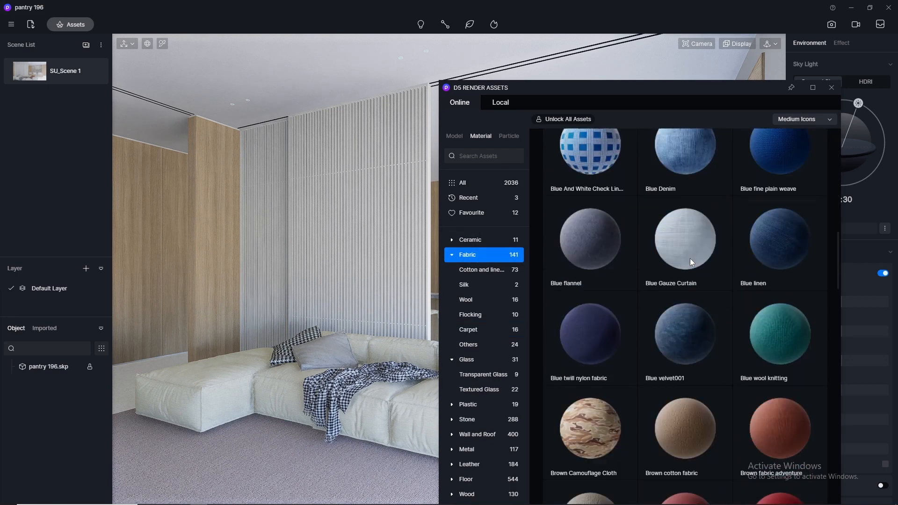
pyautogui.scroll(-3, 690, 258)
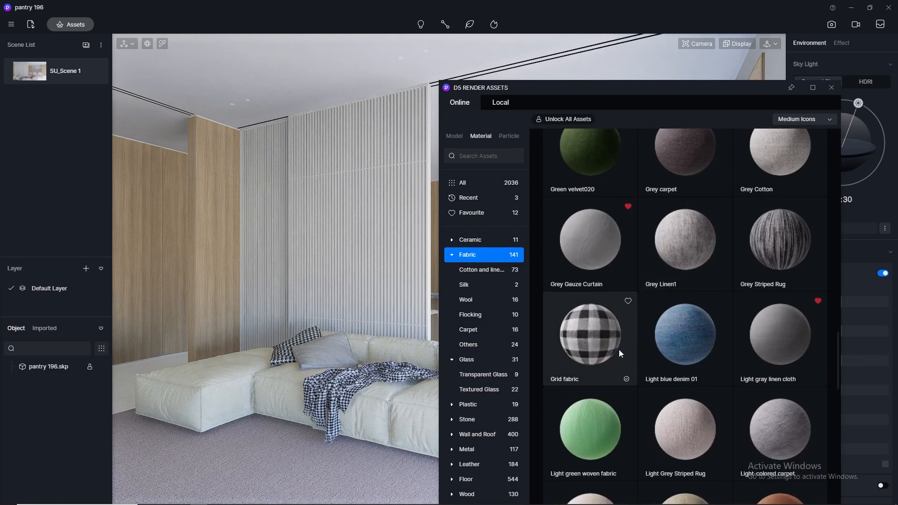
pyautogui.moveTo(619, 349); pyautogui.dragTo(346, 379)
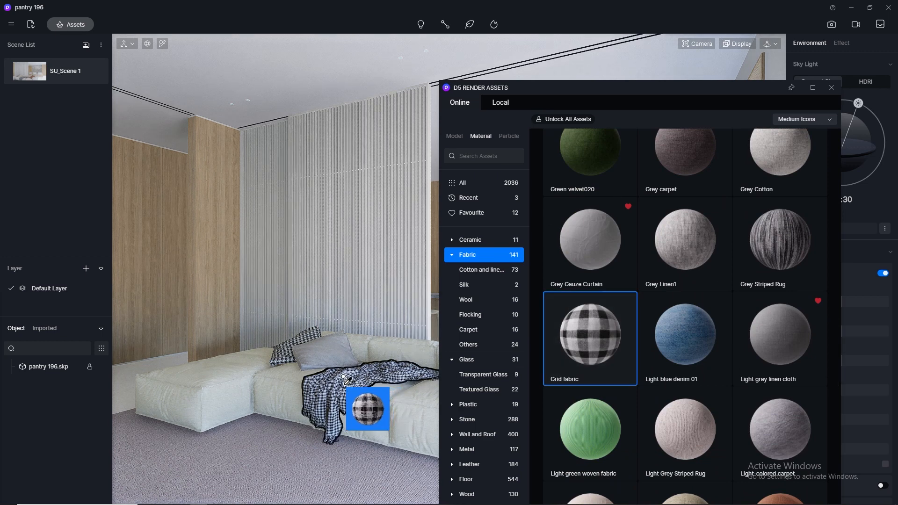
pyautogui.moveTo(406, 364); pyautogui.dragTo(421, 372)
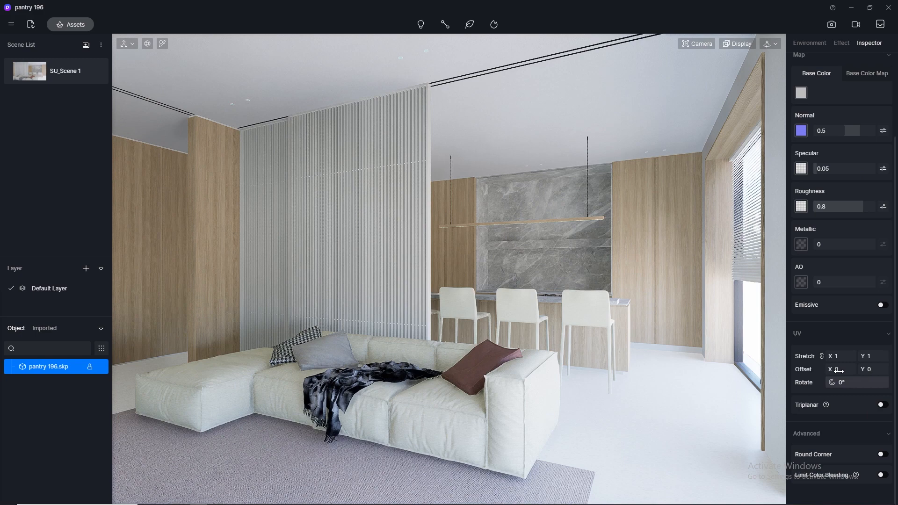
# - Set the UV stretch of the throw blanket's grid fabric to 300 in X and Y, trying 10, 1 and 200 first
pyautogui.click(845, 355)
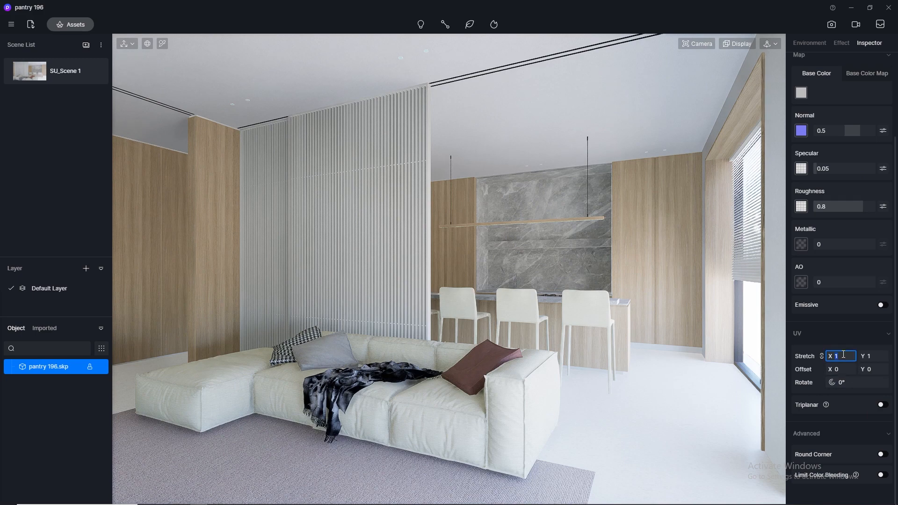
pyautogui.write('0')
pyautogui.press('Return')
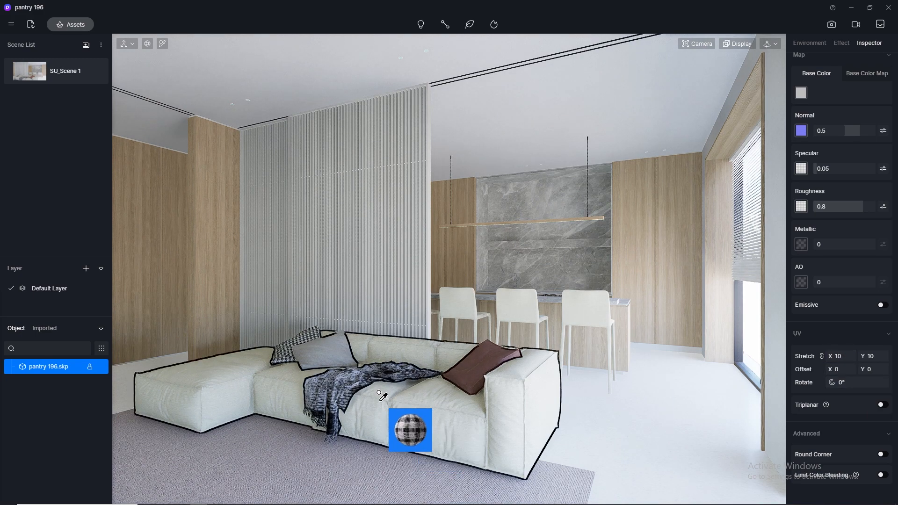
pyautogui.scroll(4, 394, 406)
pyautogui.moveTo(394, 406); pyautogui.dragTo(424, 437, button='middle')
pyautogui.scroll(5, 399, 360)
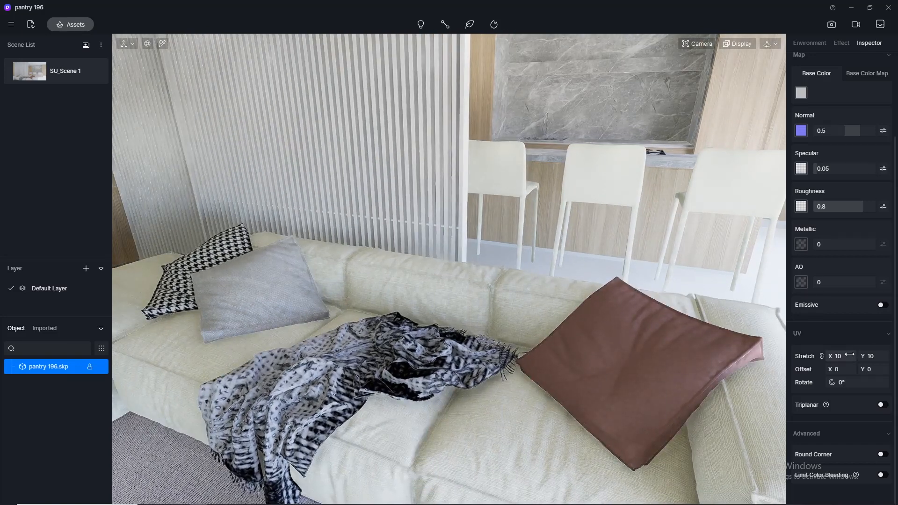
pyautogui.write('1')
pyautogui.press('Return')
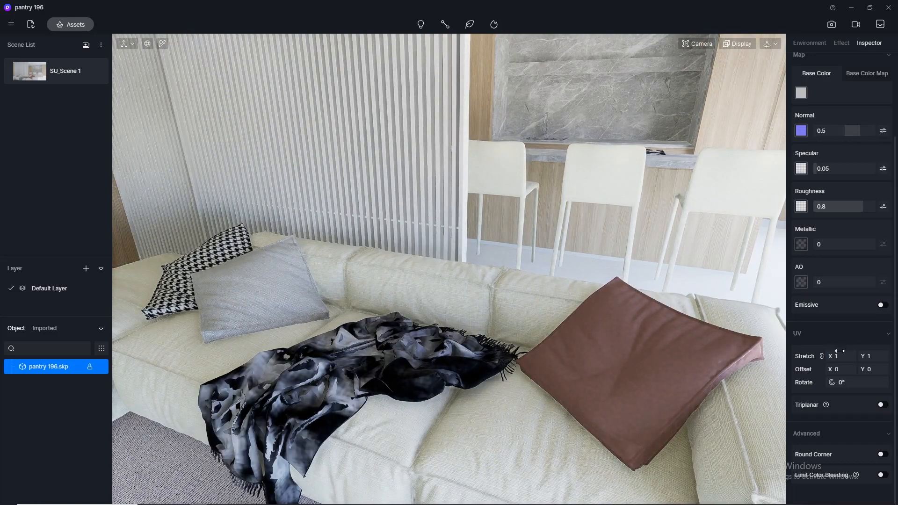
pyautogui.press('Return')
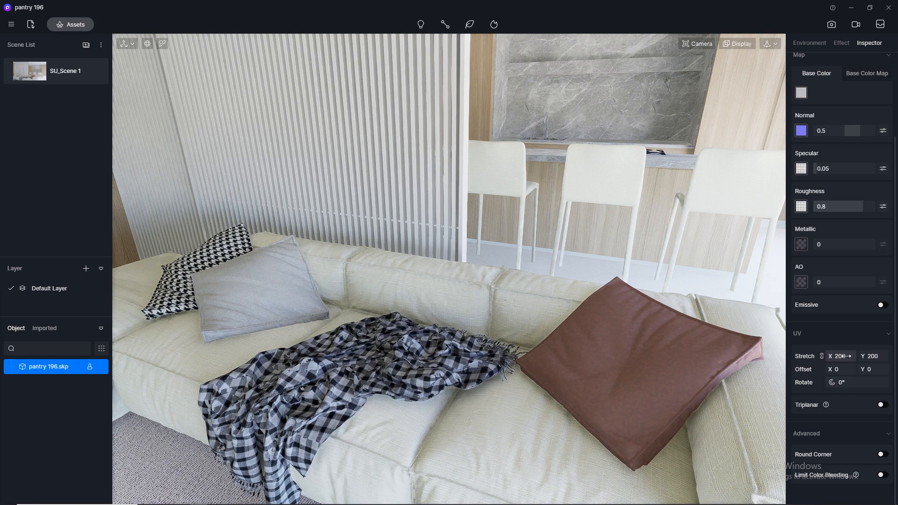
pyautogui.write('300')
pyautogui.press('Return')
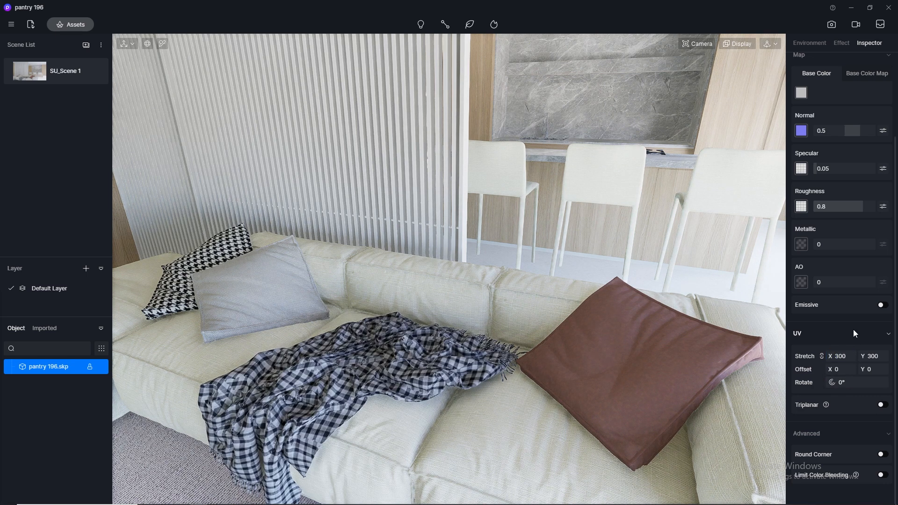
pyautogui.rightClick(305, 218)
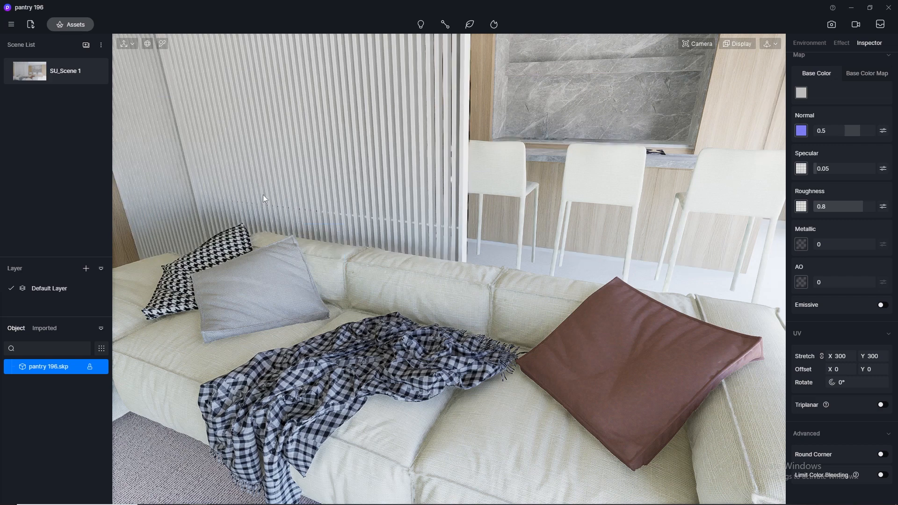
# - Apply Grid fabric to the houndstooth cushion and set its UV stretch to 30 in X and Y, trying 300 and 10 first
pyautogui.click(69, 23)
pyautogui.moveTo(607, 357); pyautogui.dragTo(187, 321)
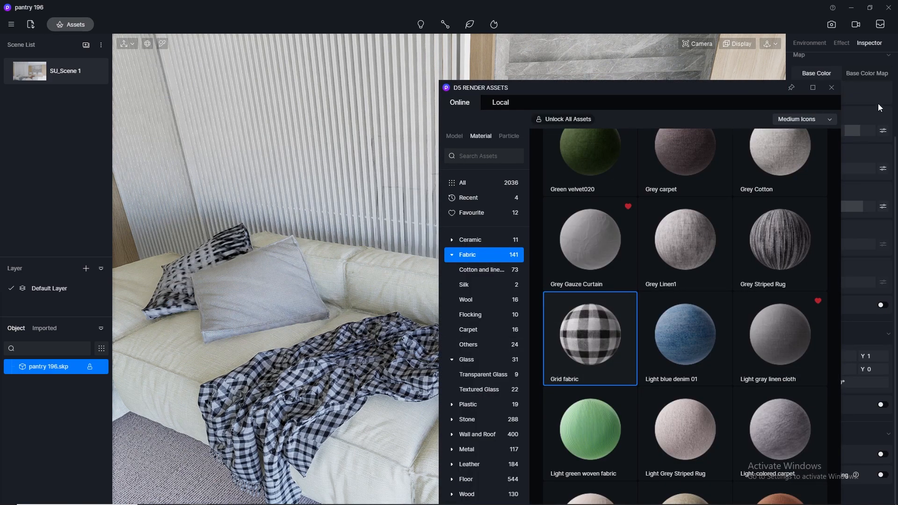
pyautogui.click(832, 88)
pyautogui.press('Return')
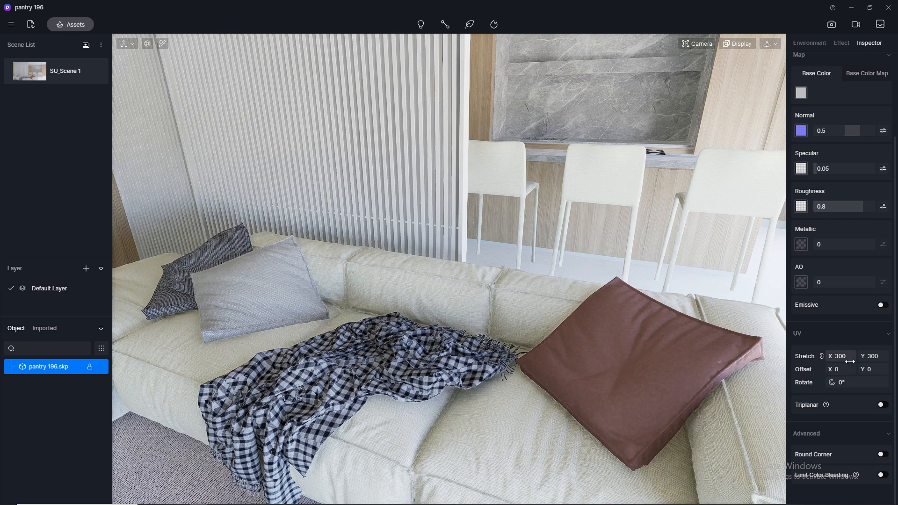
pyautogui.press('Return')
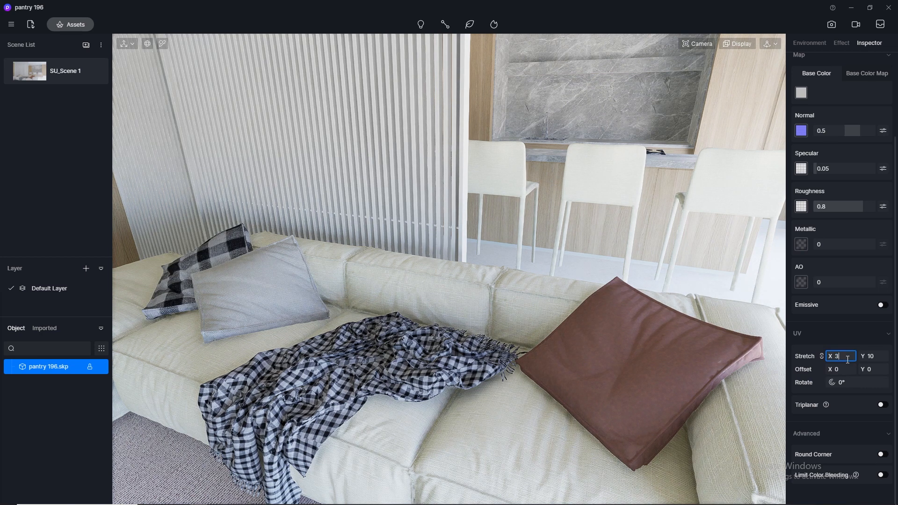
pyautogui.write('0')
pyautogui.press('Return')
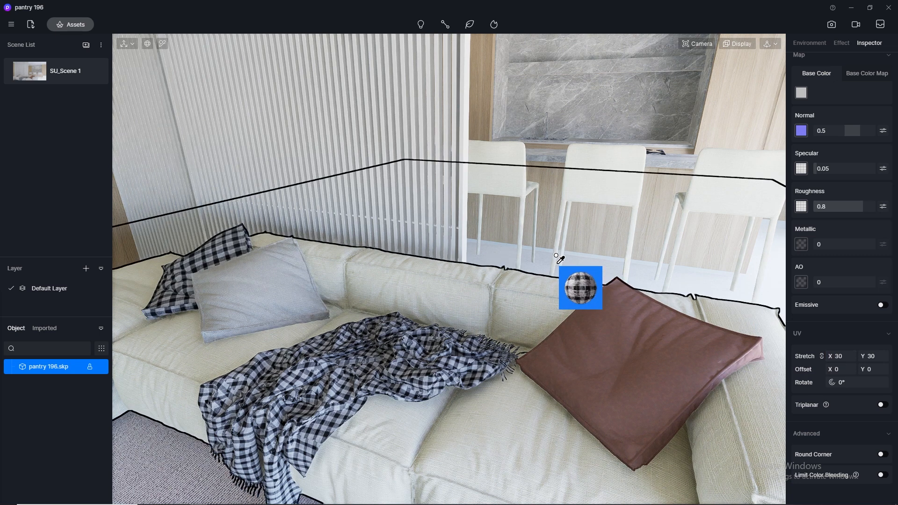
# - Apply the favourite material Light gray linen cloth to the plain grey cushion and set its UV stretch to 100 in X and Y
pyautogui.click(74, 27)
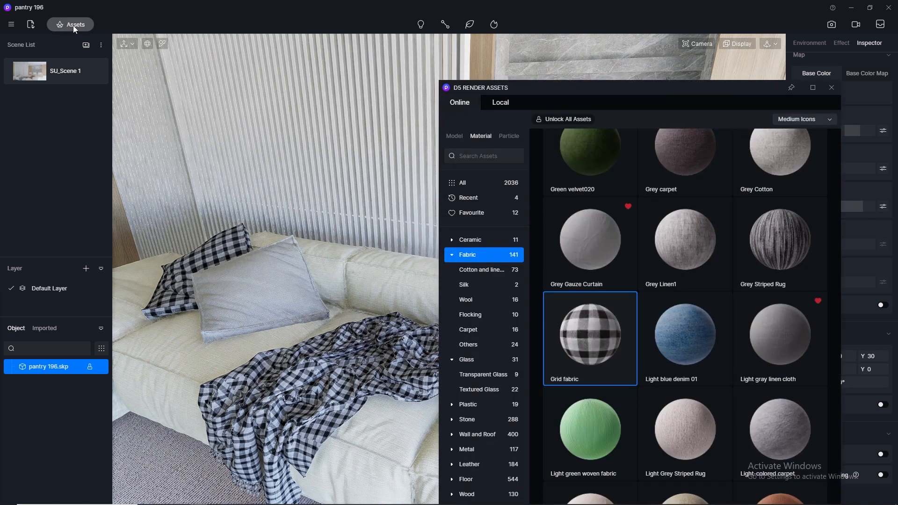
pyautogui.click(485, 216)
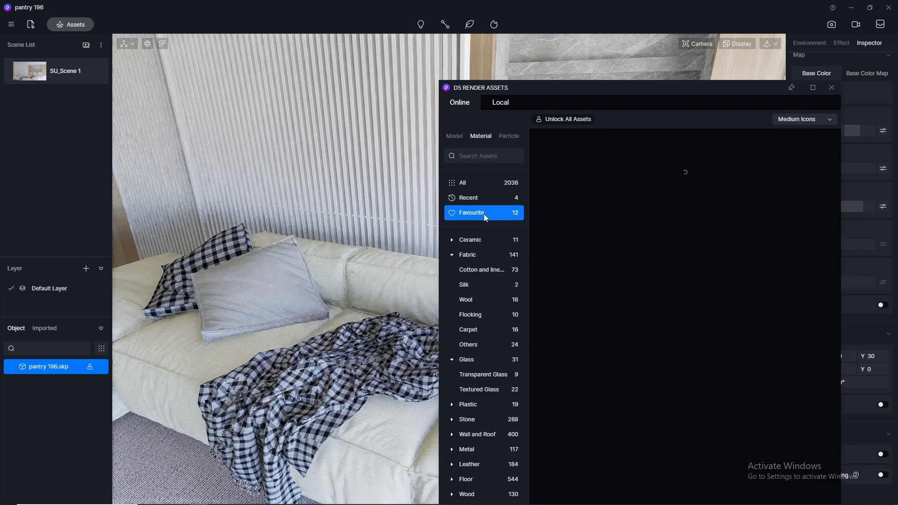
pyautogui.moveTo(563, 348); pyautogui.dragTo(279, 290)
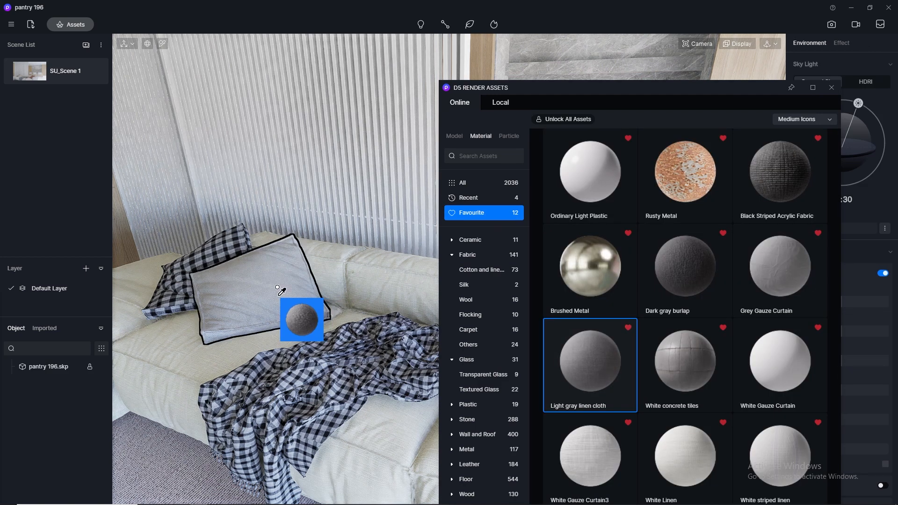
pyautogui.moveTo(302, 320); pyautogui.dragTo(299, 314)
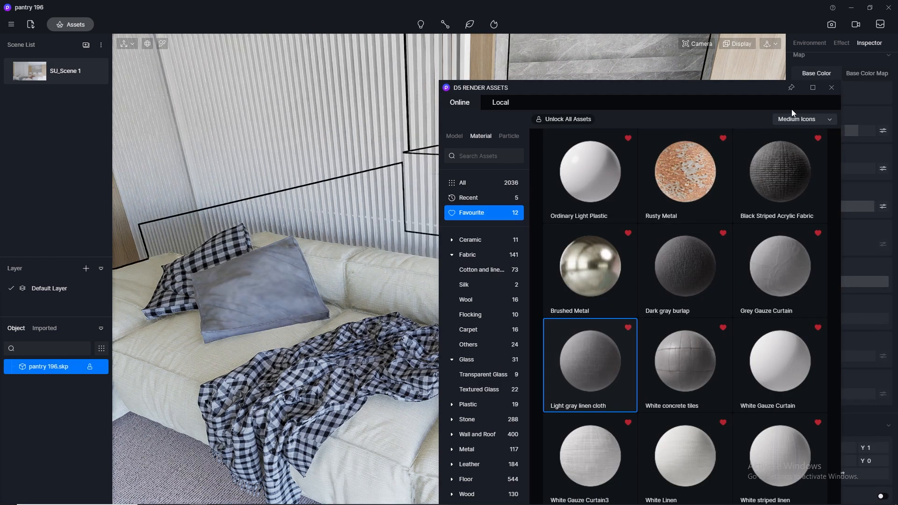
pyautogui.click(832, 88)
pyautogui.write('100')
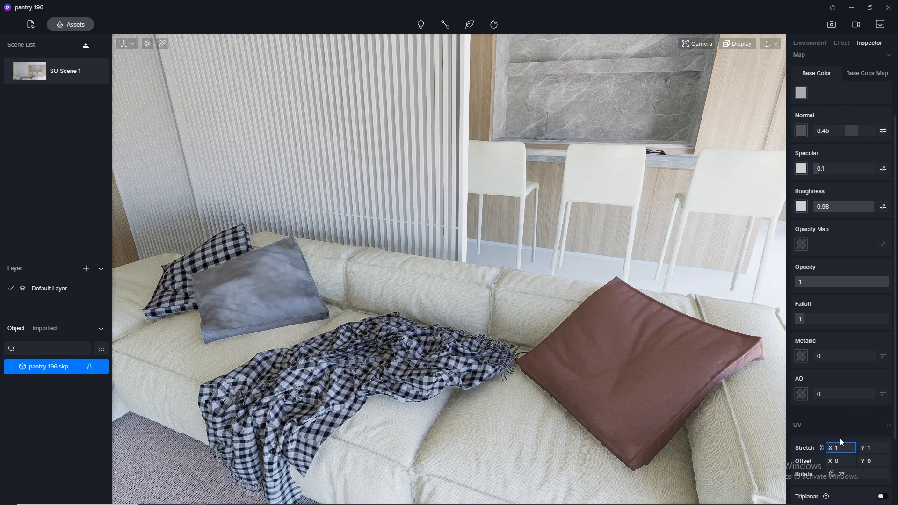
pyautogui.press('Return')
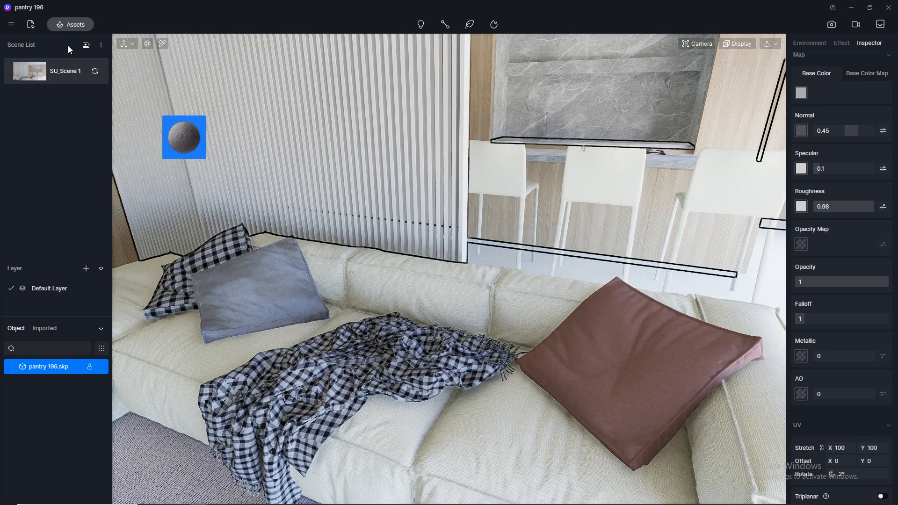
# - Browse the Fabric library and apply the Brown fabric adventure material to the reddish-brown cushion on the sofa
pyautogui.click(58, 25)
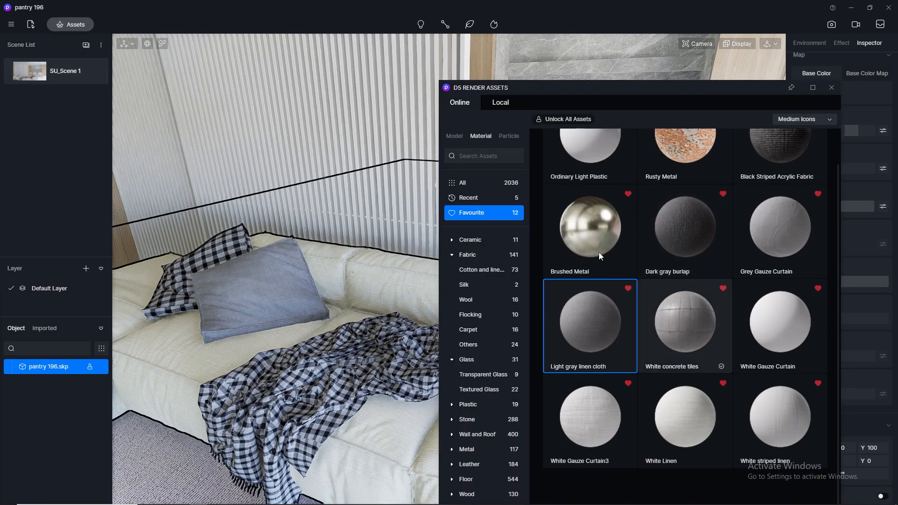
pyautogui.click(477, 254)
pyautogui.scroll(-15, 740, 201)
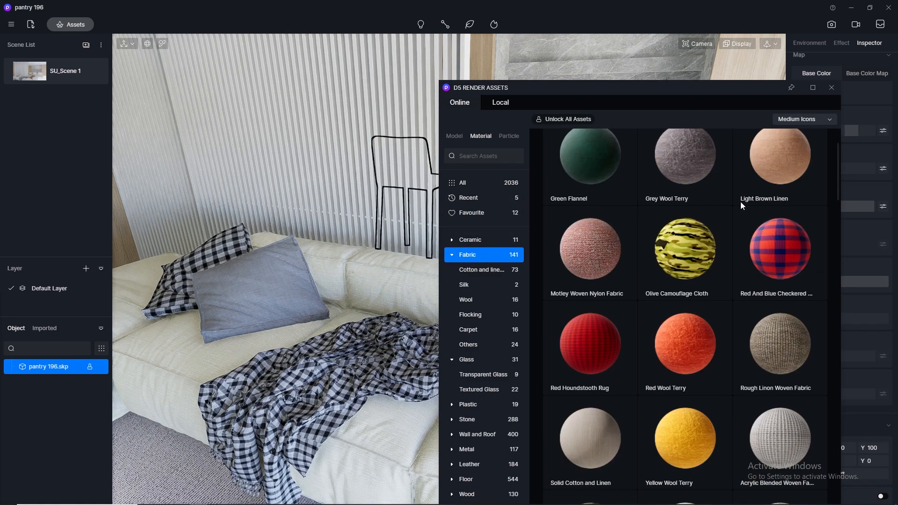
pyautogui.scroll(-5, 740, 201)
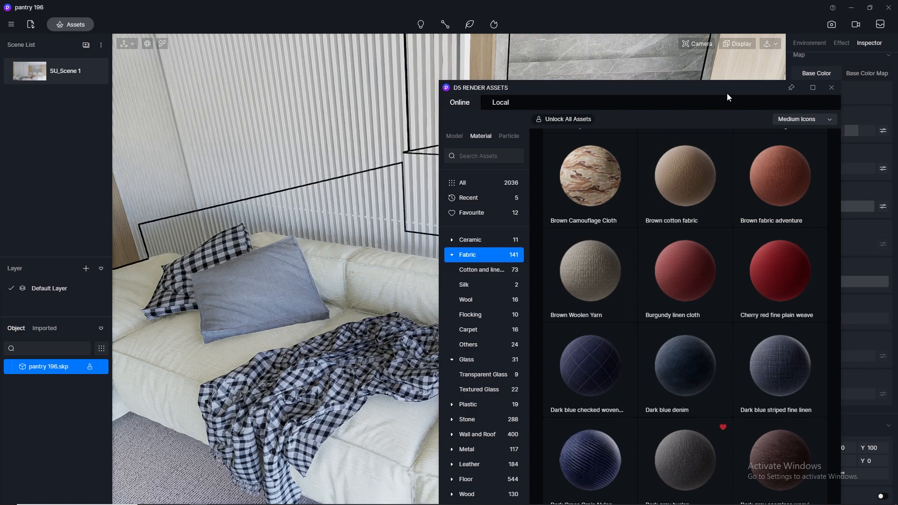
pyautogui.moveTo(727, 93); pyautogui.dragTo(341, 103)
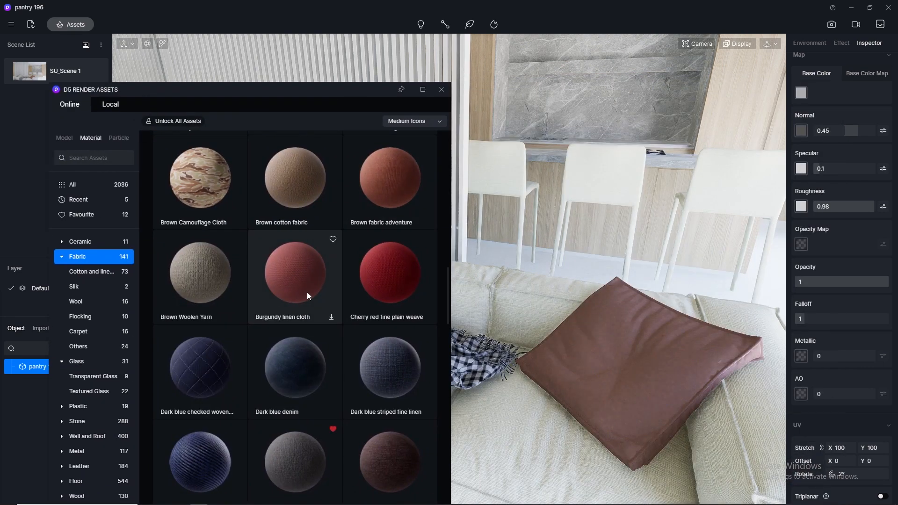
pyautogui.scroll(2, 306, 291)
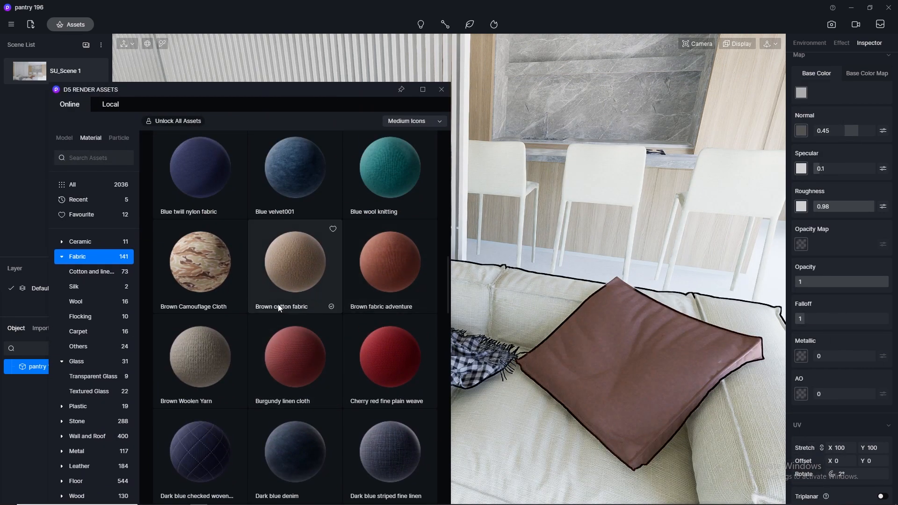
pyautogui.scroll(-3, 300, 304)
pyautogui.scroll(-10, 301, 341)
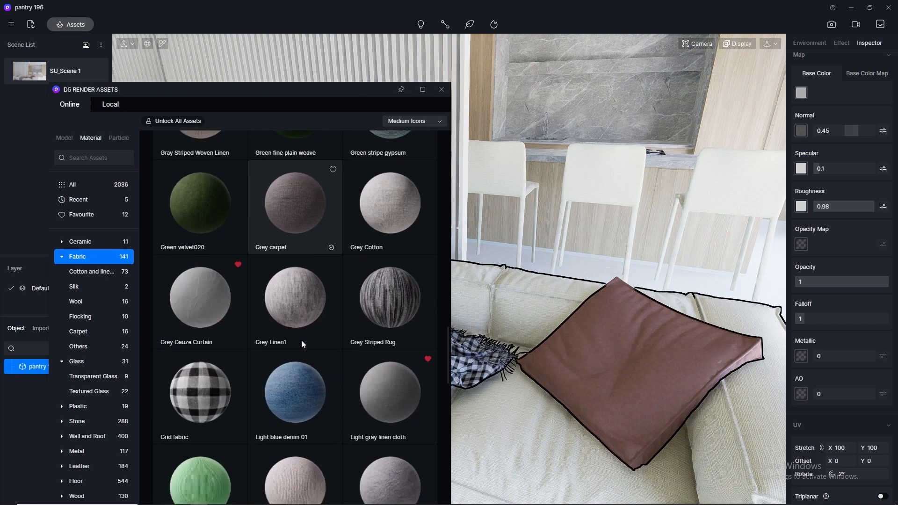
pyautogui.scroll(-2, 302, 339)
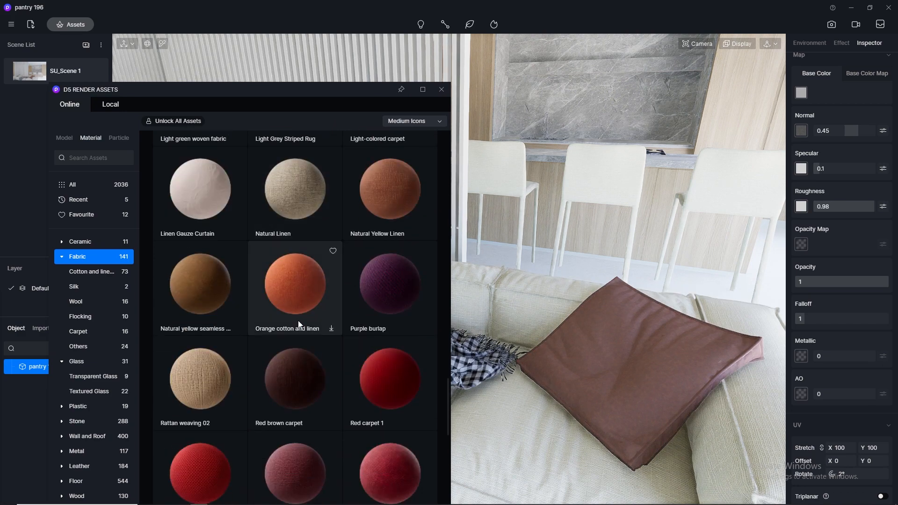
pyautogui.scroll(-3, 299, 324)
pyautogui.scroll(3, 299, 325)
pyautogui.scroll(6, 298, 324)
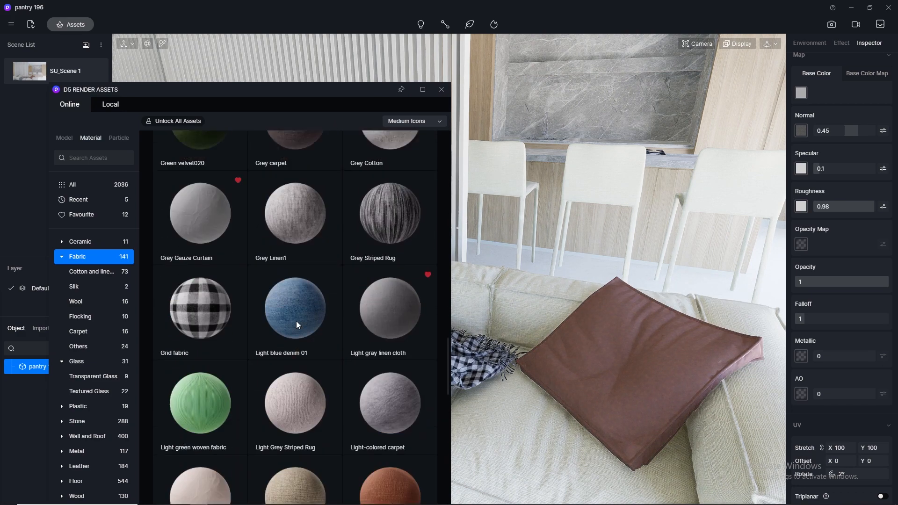
pyautogui.scroll(10, 298, 325)
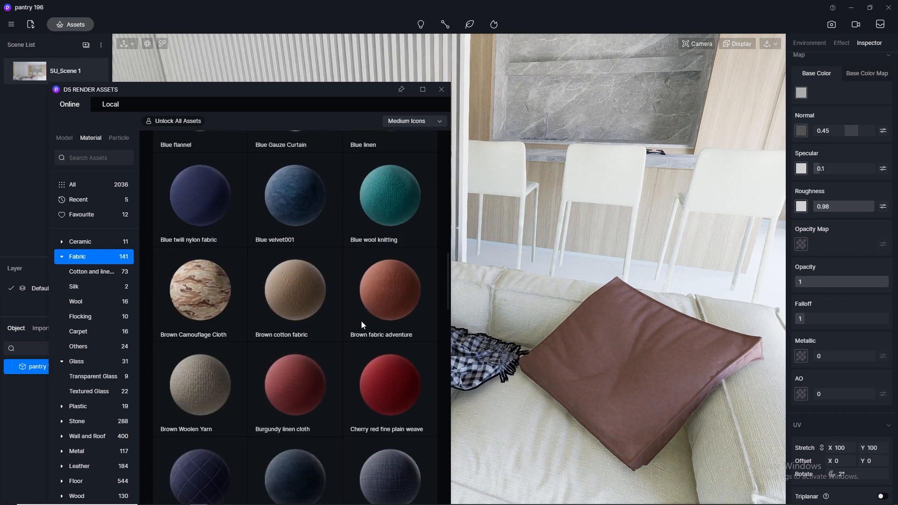
pyautogui.moveTo(382, 290); pyautogui.dragTo(635, 370)
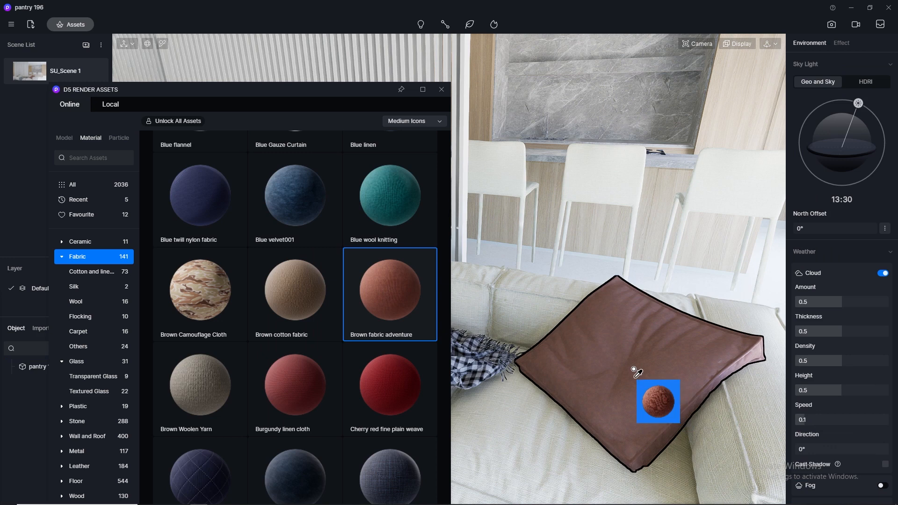
pyautogui.moveTo(532, 358); pyautogui.dragTo(533, 360)
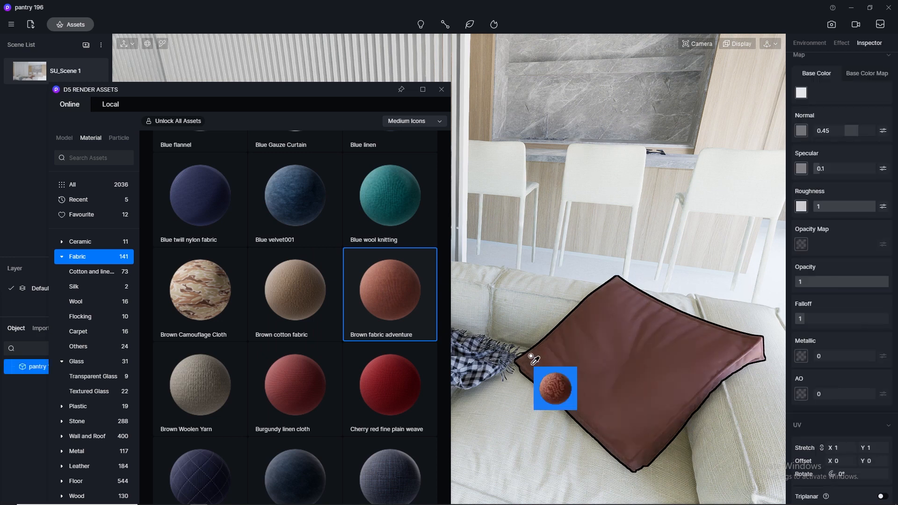
pyautogui.click(442, 89)
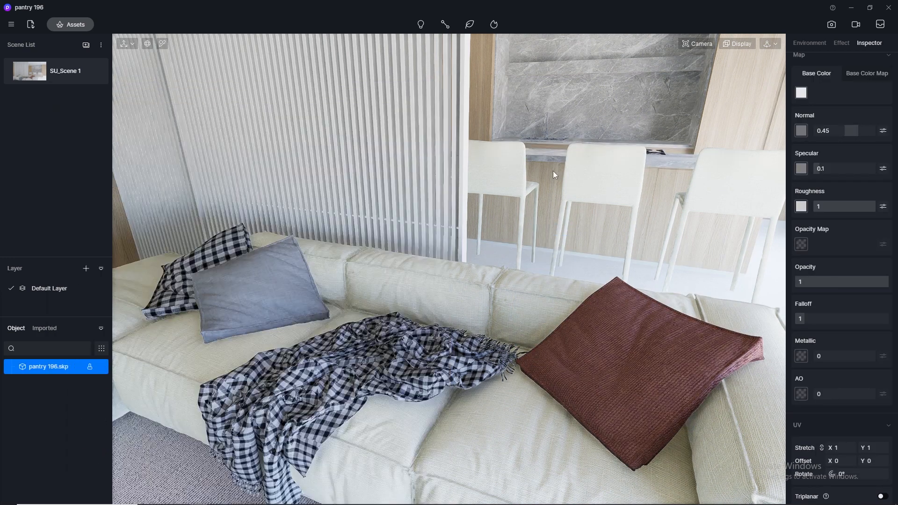
# - Set the UV stretch of the reddish-brown cushion's fabric to 2 in X and Y and return to the SU_Scene 1 view
pyautogui.click(843, 448)
pyautogui.press('Return')
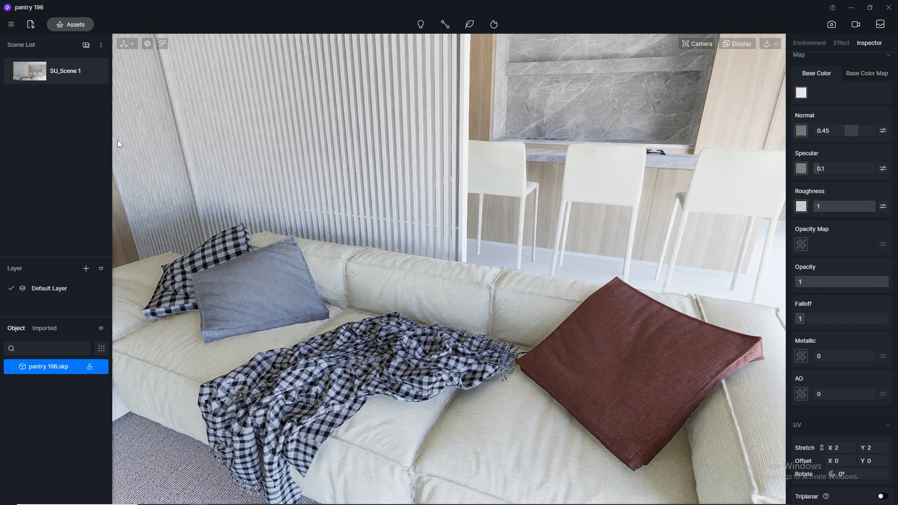
pyautogui.click(28, 72)
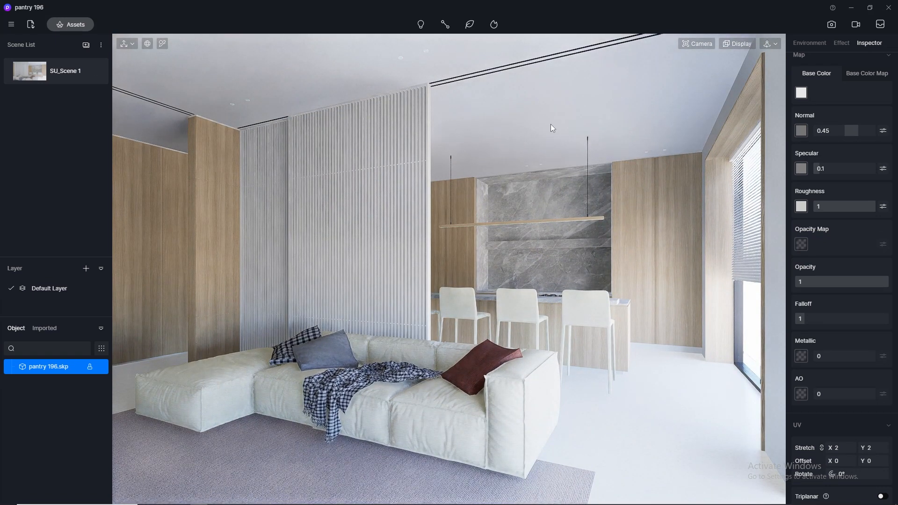
# - Enter image rendering mode and change the sky light to the custom HDRI btrr 8000×4000
pyautogui.click(832, 25)
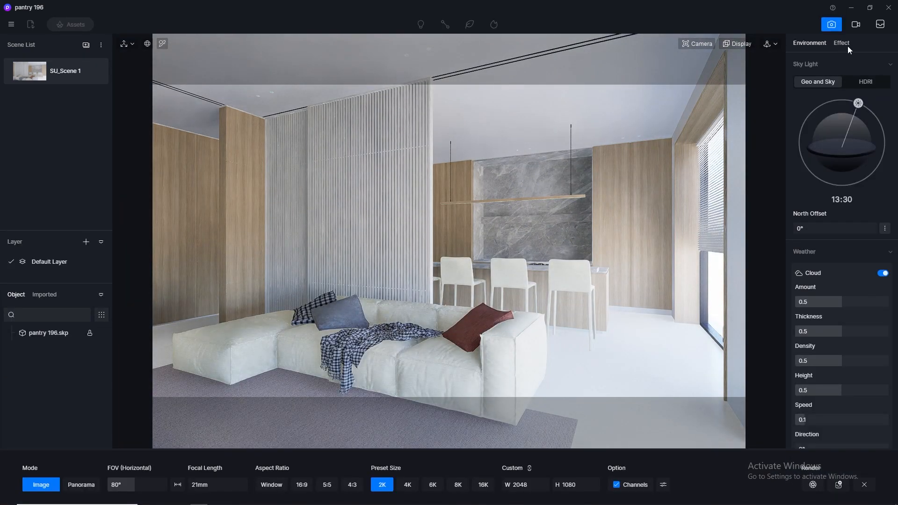
pyautogui.click(871, 83)
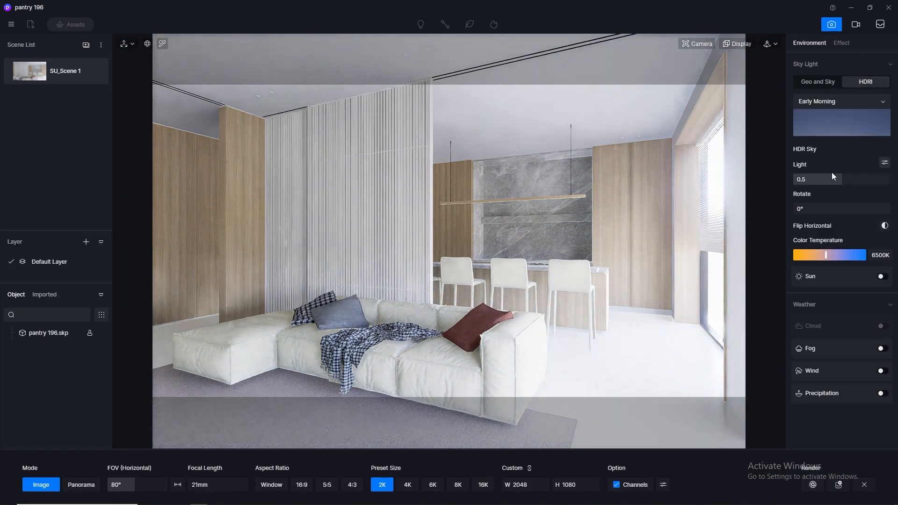
pyautogui.click(843, 102)
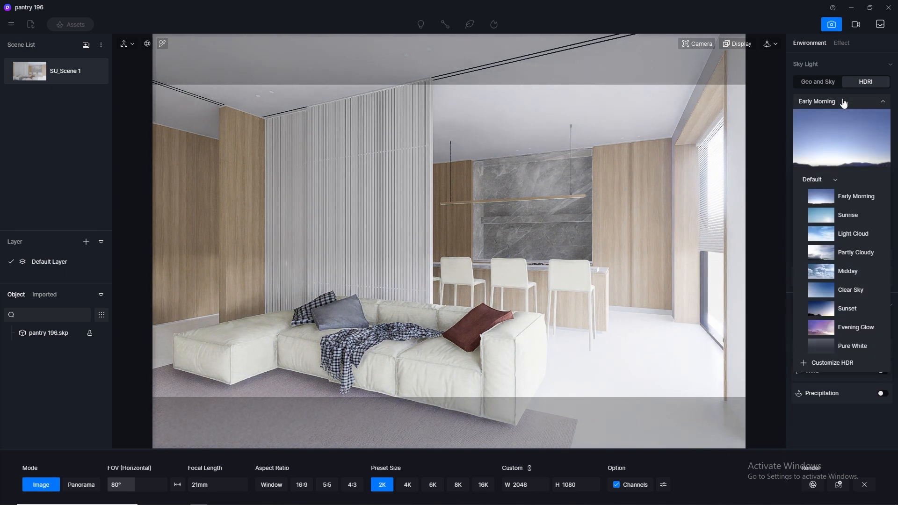
pyautogui.click(814, 180)
pyautogui.click(819, 191)
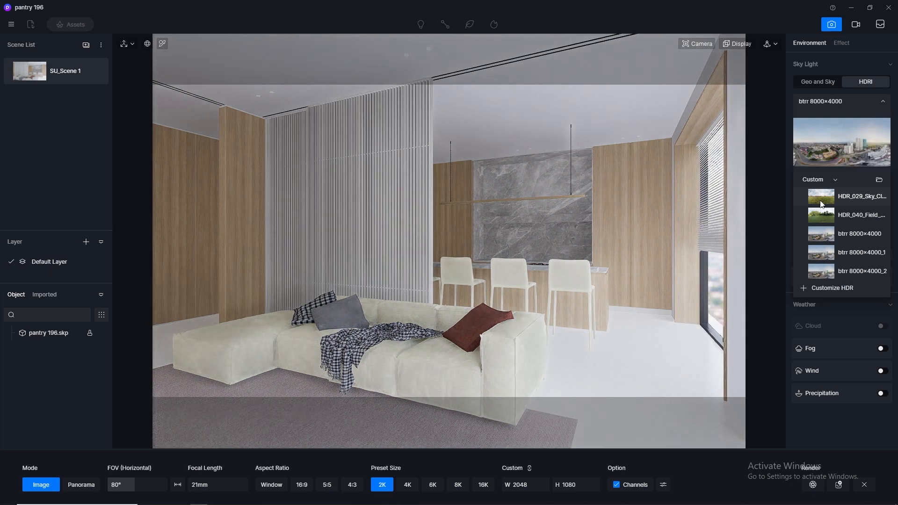
pyautogui.click(886, 105)
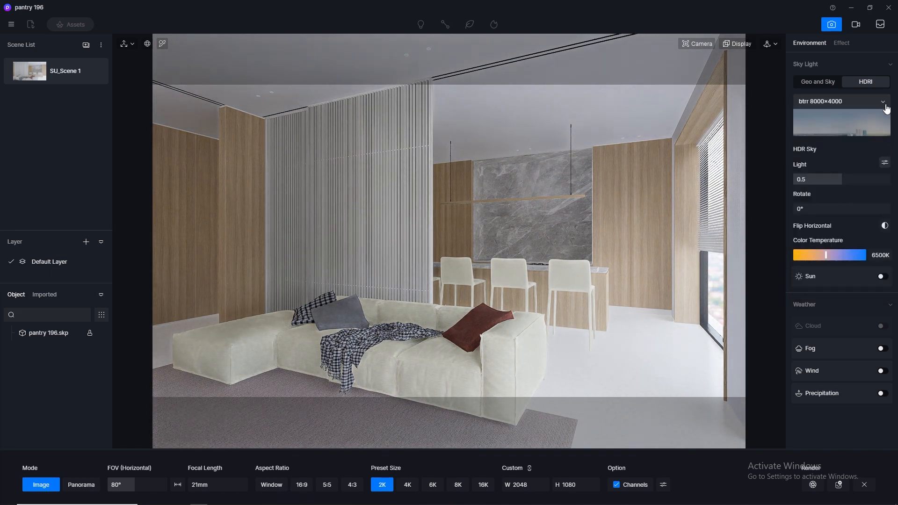
# - Separate the HDR sky's light settings and set the background brightness to 0.03, trying 0.01 first
pyautogui.click(885, 162)
pyautogui.click(829, 229)
pyautogui.write('0.')
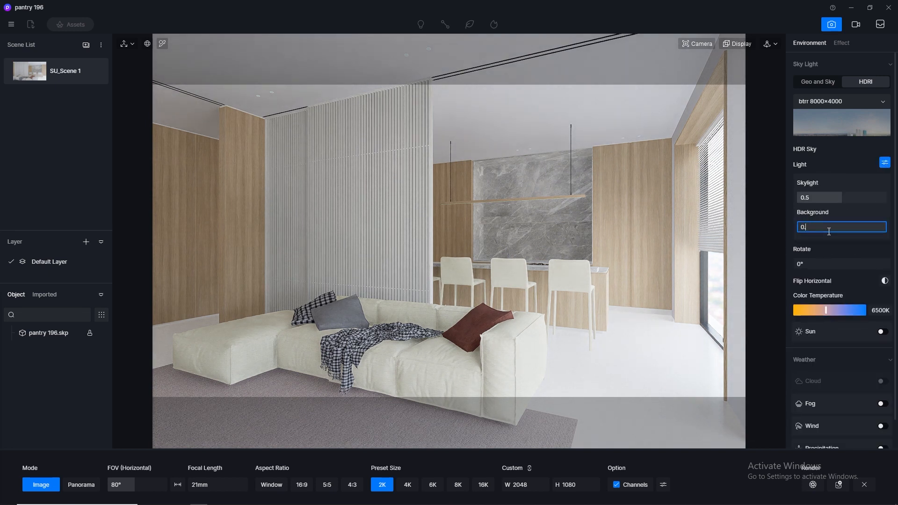
pyautogui.write('01')
pyautogui.press('Return')
pyautogui.click(829, 231)
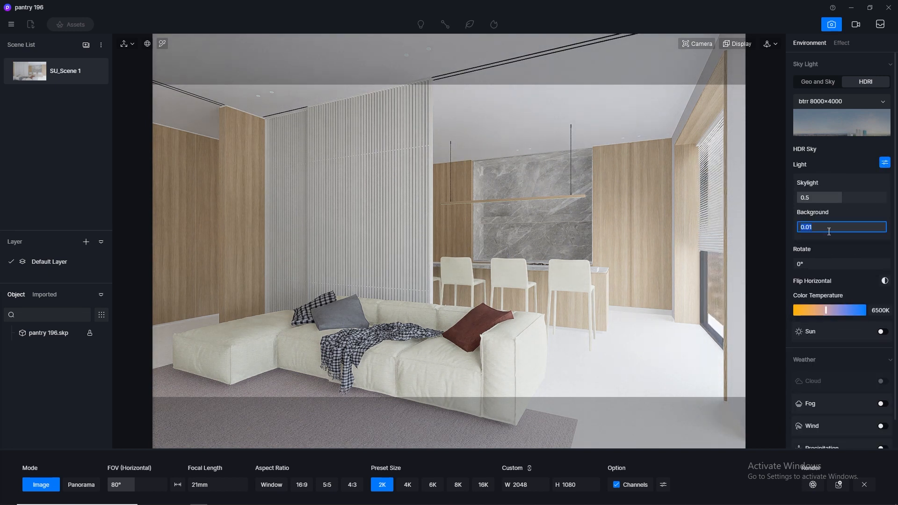
pyautogui.write('0')
pyautogui.press('Return')
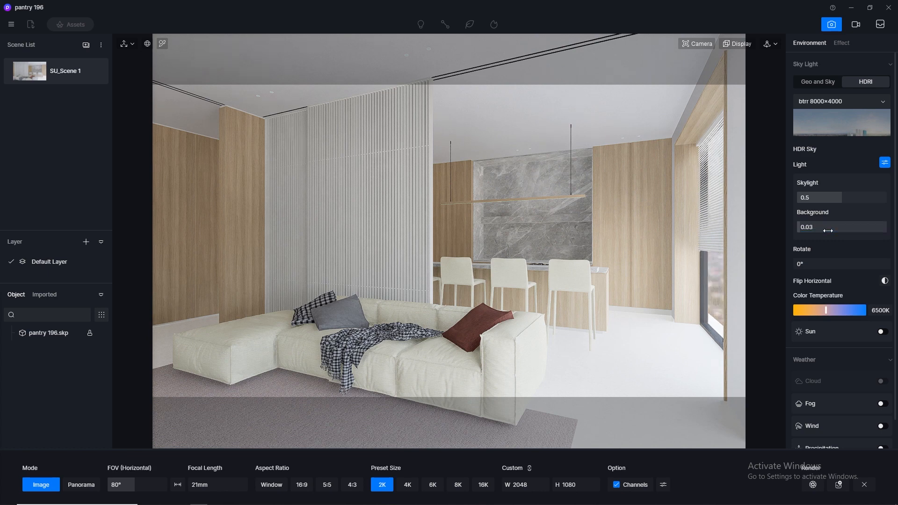
# - Set the HDRI skylight to 0.3, trying 0.1 first, and update SU_Scene 1 with the new lighting
pyautogui.click(824, 198)
pyautogui.write('0.1')
pyautogui.press('Return')
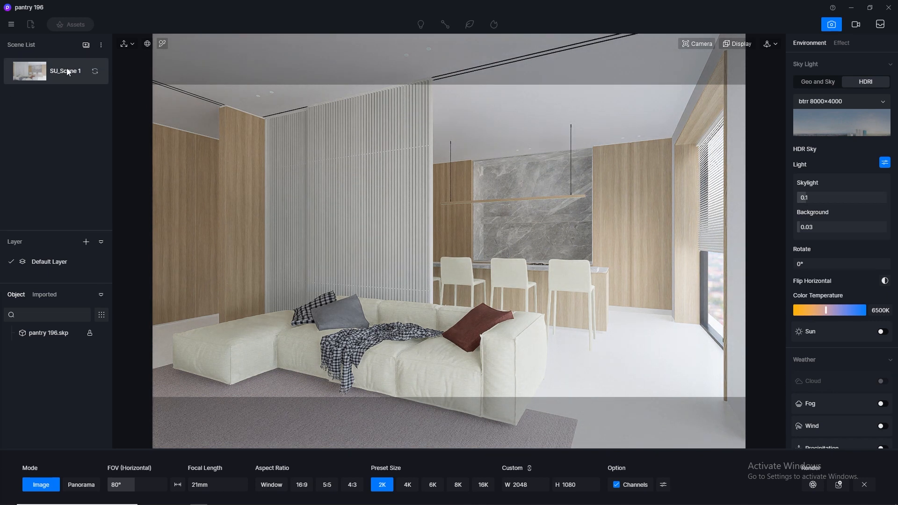
pyautogui.click(95, 73)
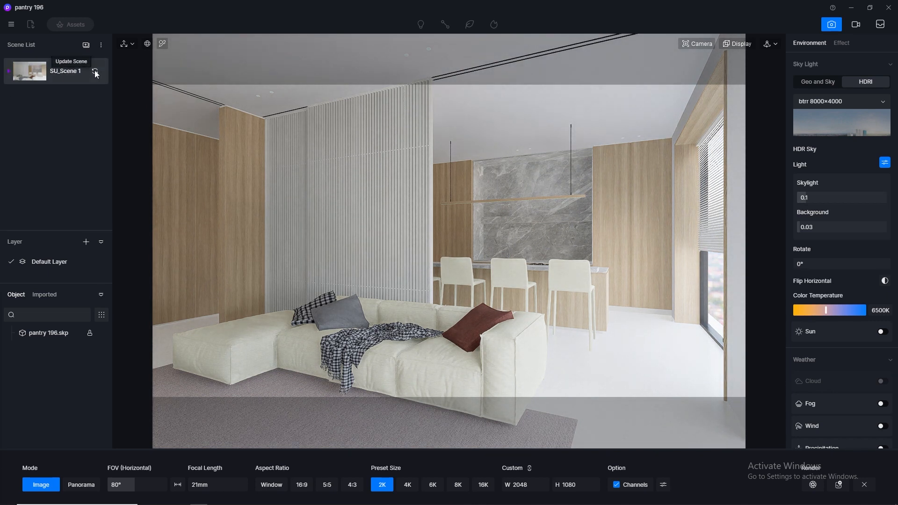
pyautogui.click(829, 198)
pyautogui.write('0.3')
pyautogui.press('Return')
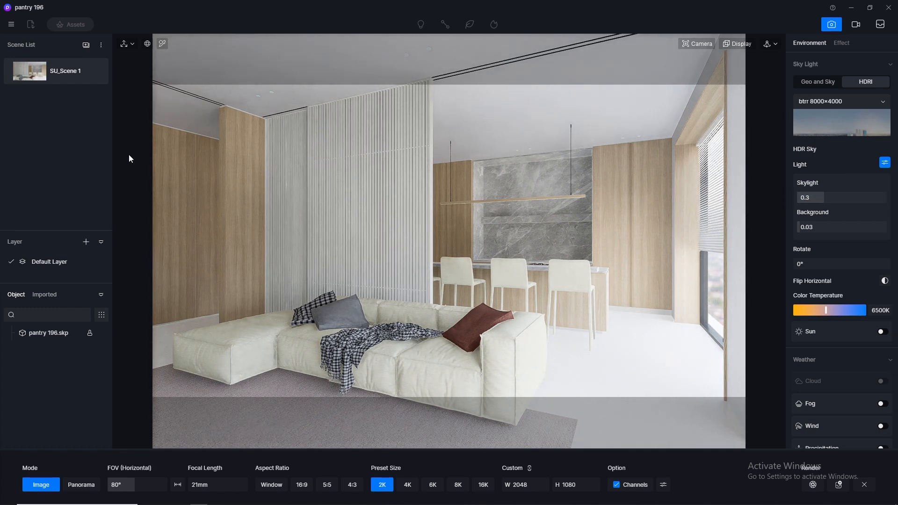
pyautogui.click(94, 69)
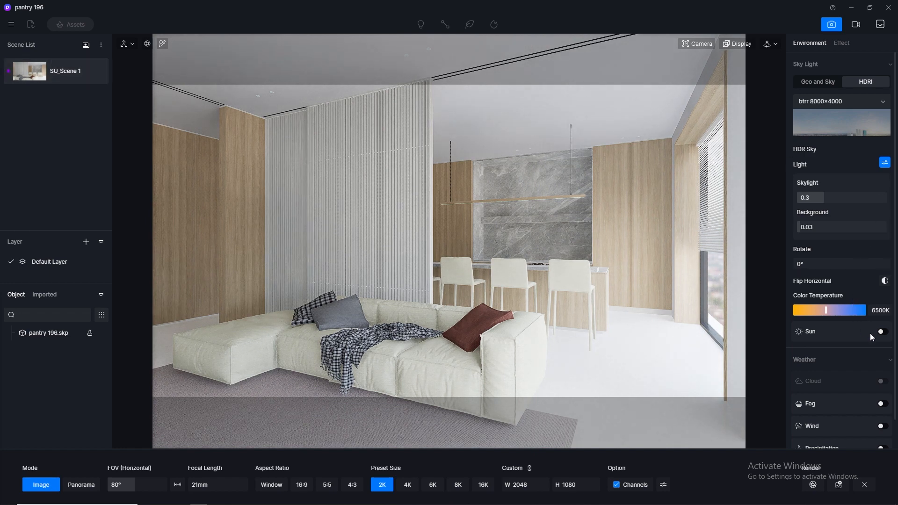
# - Enable the sun for the HDRI sky with a sunlight intensity of 0.1
pyautogui.click(883, 332)
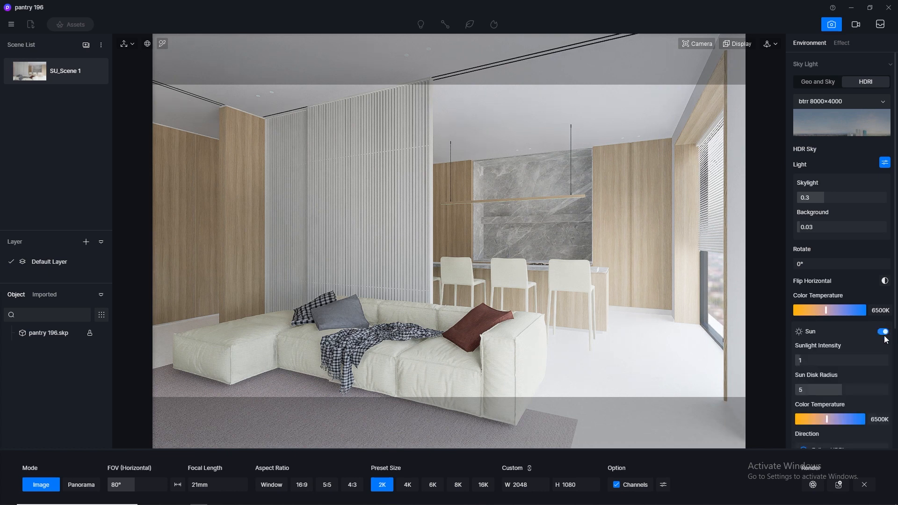
pyautogui.click(835, 360)
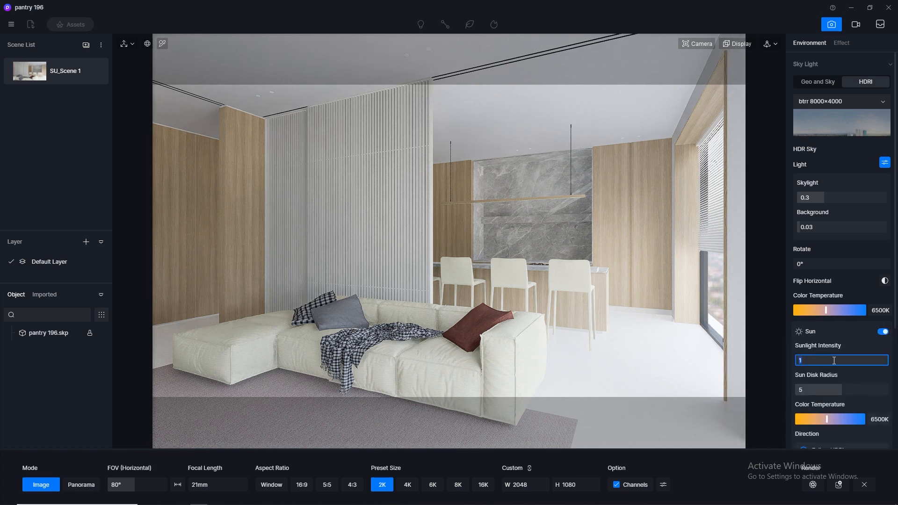
pyautogui.write('0.1')
pyautogui.press('Return')
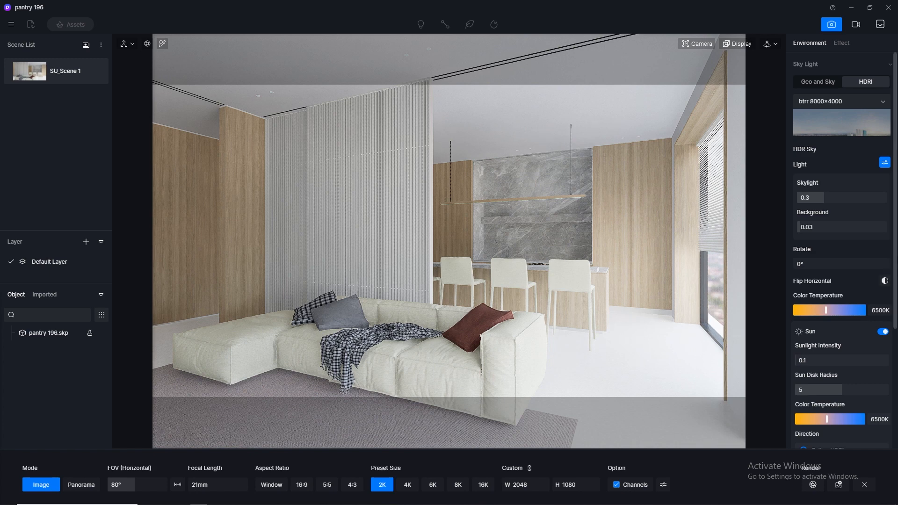
# - Give the sun a custom direction with an azimuth of 62.6 and an altitude of 35.2
pyautogui.scroll(-2, 842, 281)
pyautogui.scroll(-1, 832, 328)
pyautogui.click(805, 335)
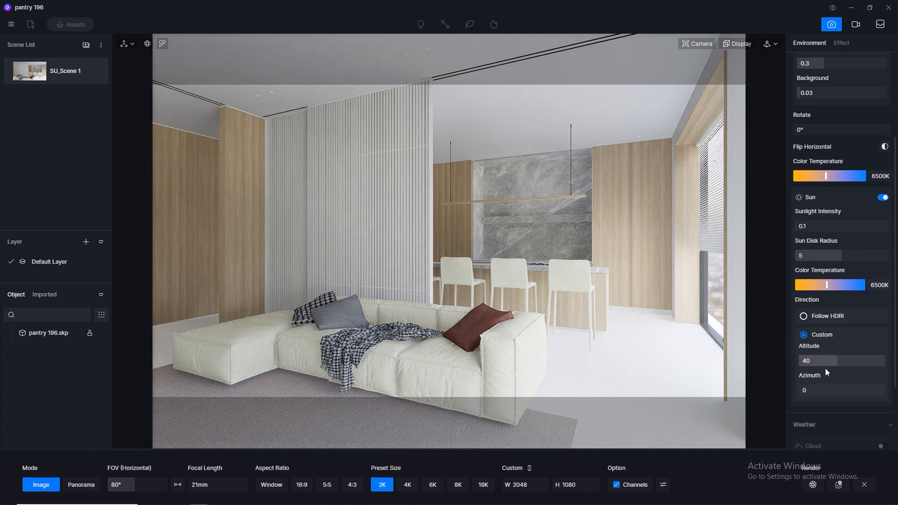
pyautogui.moveTo(838, 388); pyautogui.dragTo(810, 391)
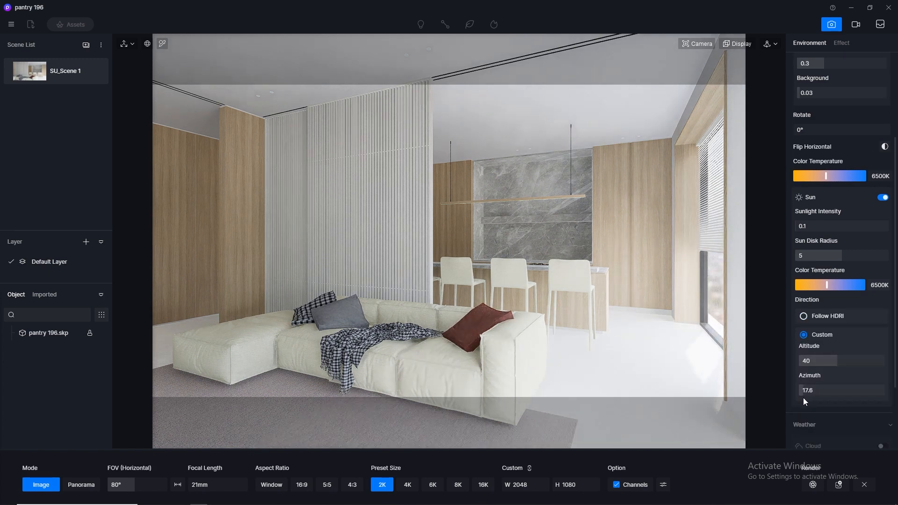
pyautogui.click(814, 391)
pyautogui.click(817, 361)
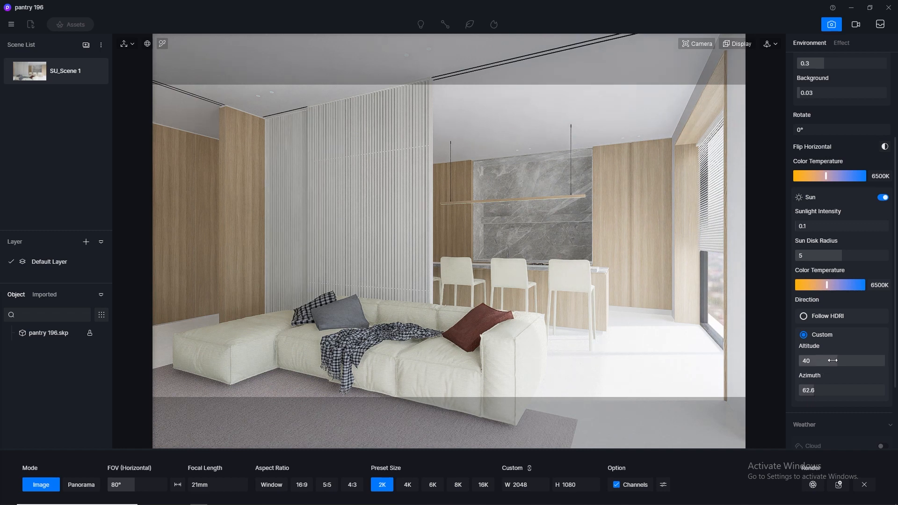
pyautogui.moveTo(817, 363); pyautogui.dragTo(833, 377)
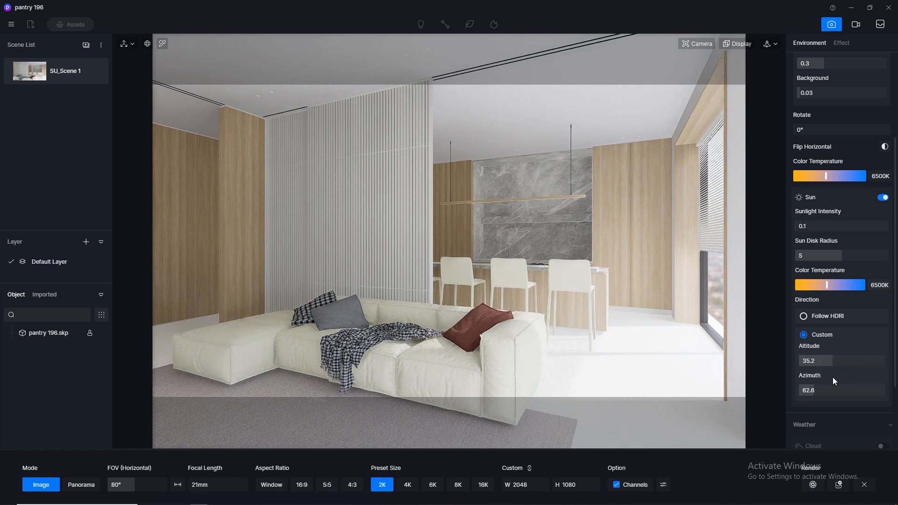
# - Try a sunlight intensity of 0.05, restore it to 0.1 and update SU_Scene 1
pyautogui.click(814, 227)
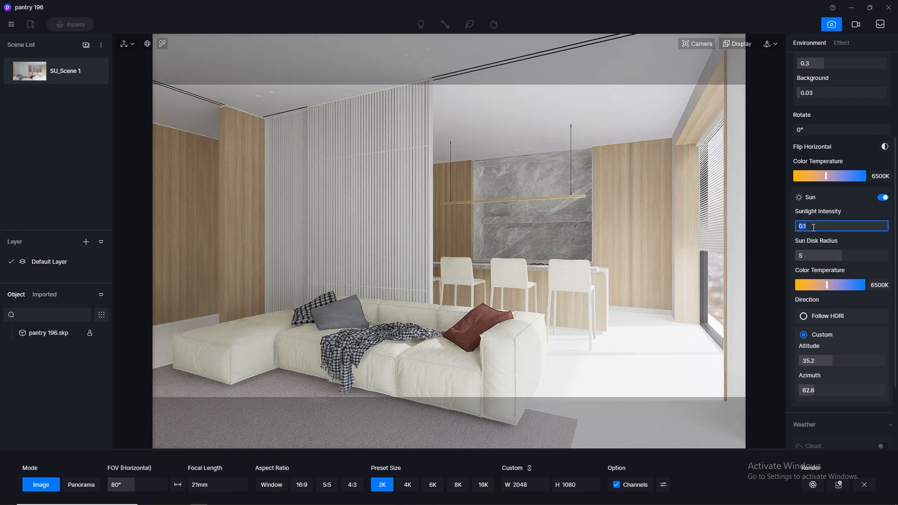
pyautogui.write('05')
pyautogui.press('Return')
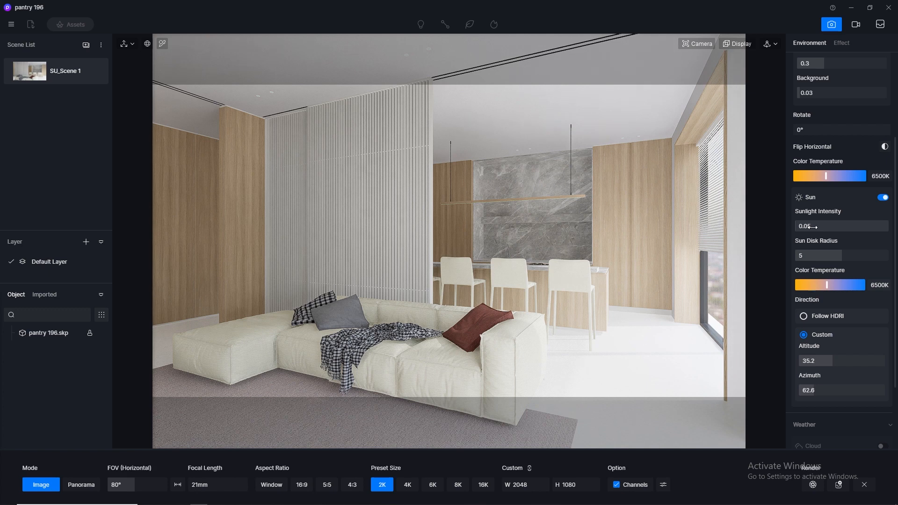
pyautogui.click(813, 227)
pyautogui.write('0.1')
pyautogui.press('Return')
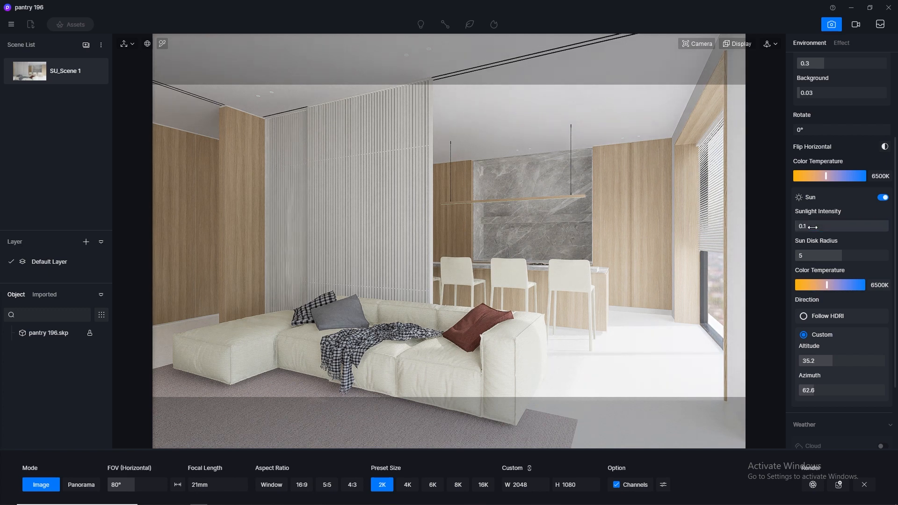
pyautogui.moveTo(95, 74)
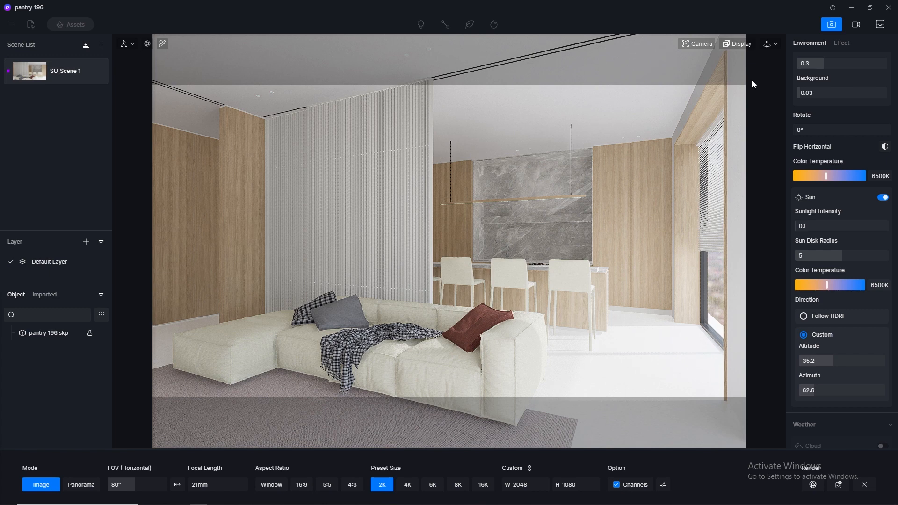
# - Set the post-processing contrast of the image effects to 0.1
pyautogui.click(841, 44)
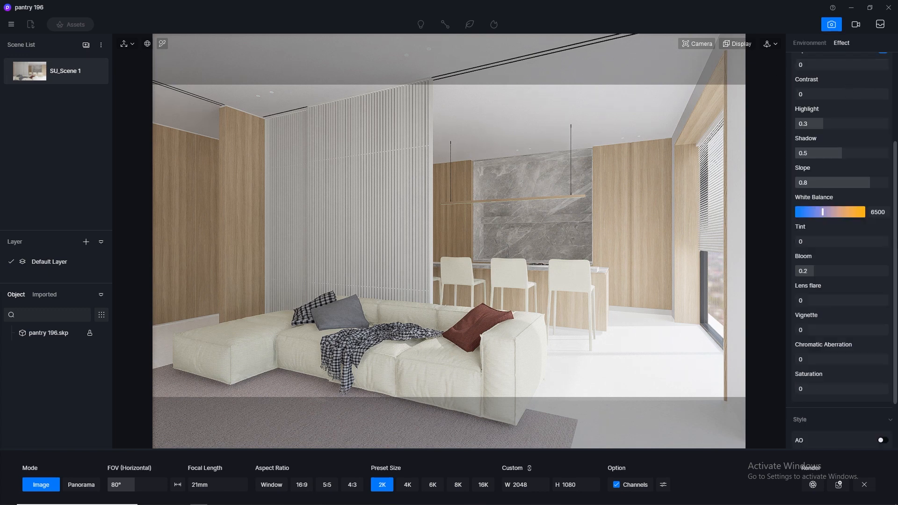
pyautogui.scroll(3, 858, 159)
pyautogui.click(805, 199)
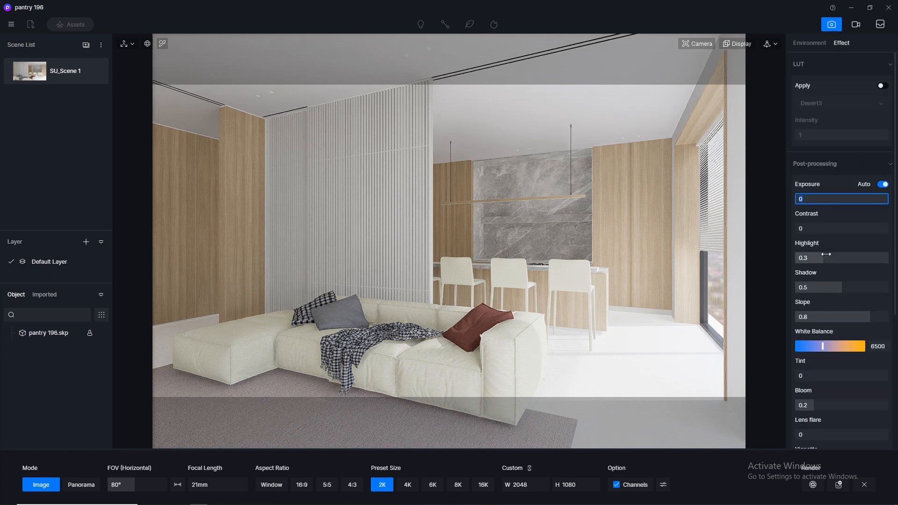
pyautogui.click(807, 229)
pyautogui.press('Return')
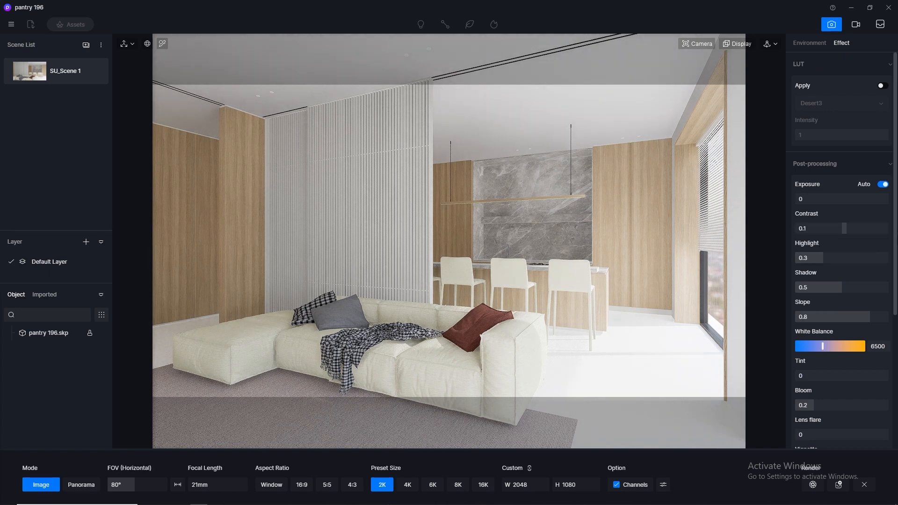
# - Set both the bloom and the lens flare of the post-processing effects to 0.5
pyautogui.scroll(-5, 829, 229)
pyautogui.click(824, 217)
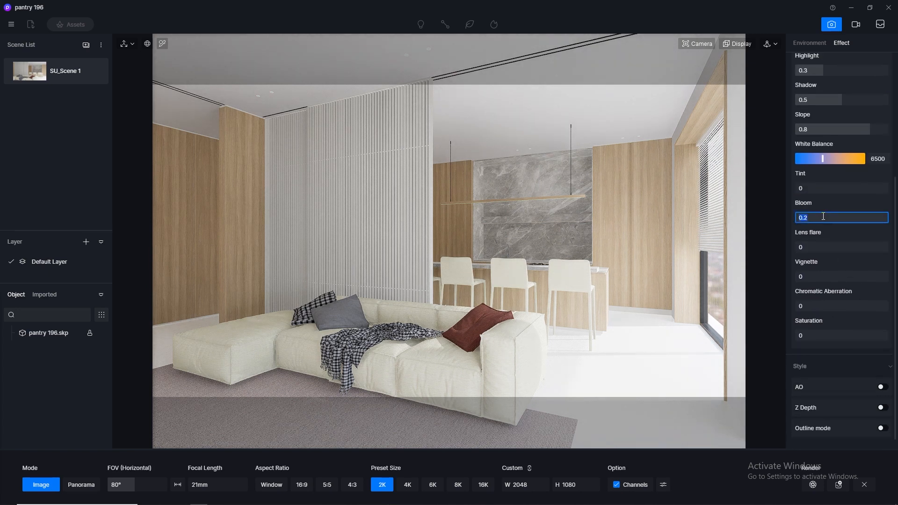
pyautogui.write('0.5')
pyautogui.press('Return')
pyautogui.click(830, 248)
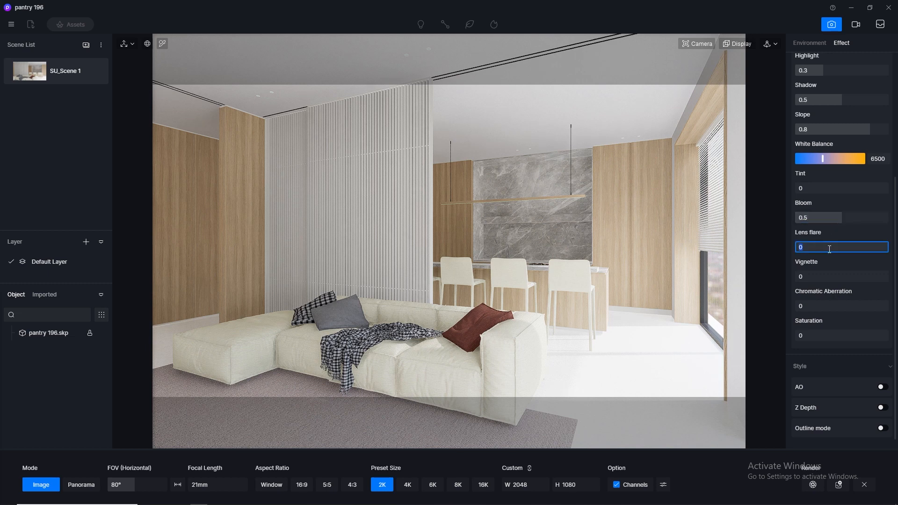
pyautogui.write('0.54')
pyautogui.press('Return')
pyautogui.click(830, 249)
pyautogui.write('0.5')
pyautogui.press('Return')
# - Set the vignette to 0.5 and update SU_Scene 1 with the new effect settings
pyautogui.click(822, 275)
pyautogui.write('0.5')
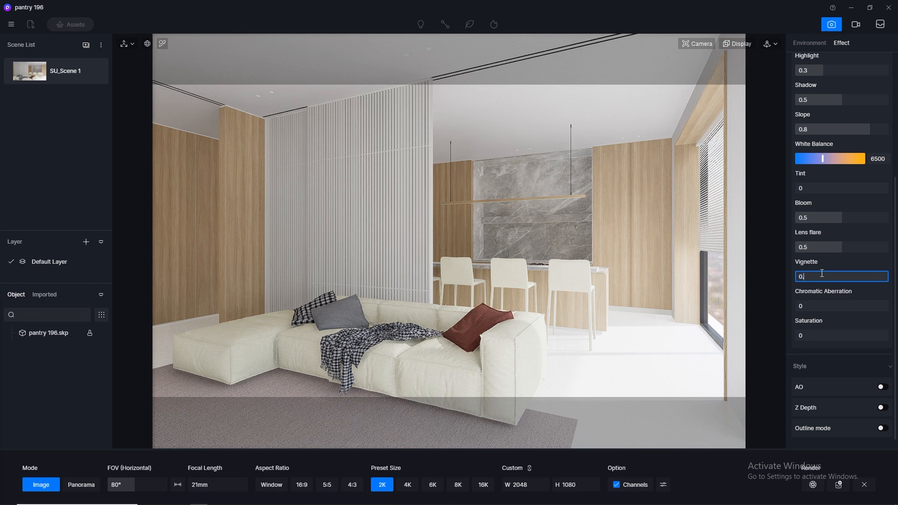
pyautogui.press('Return')
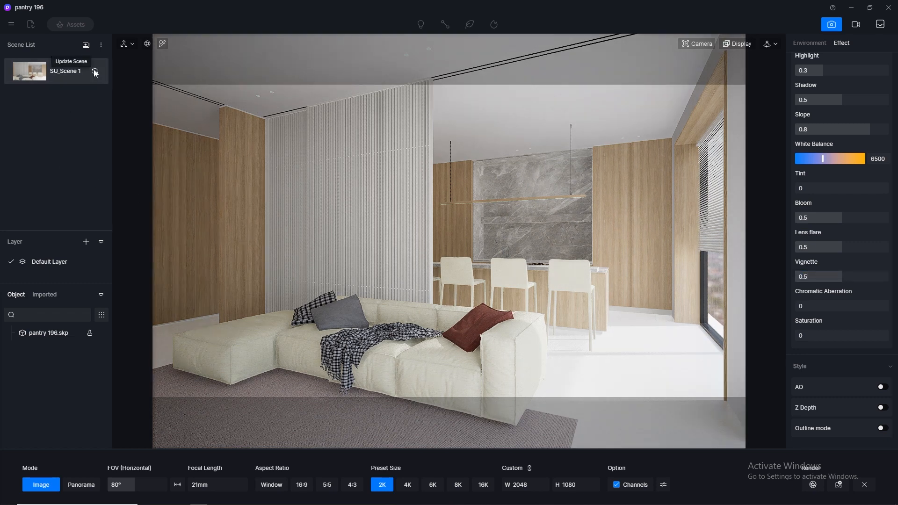
pyautogui.click(95, 71)
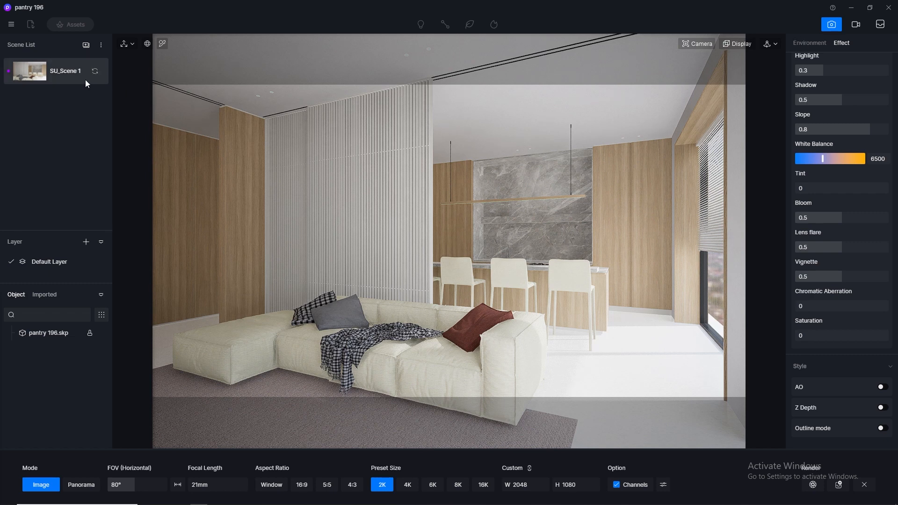
# - Leave the image rendering mode and set the roughness of the white floor material to 0.1
pyautogui.click(832, 25)
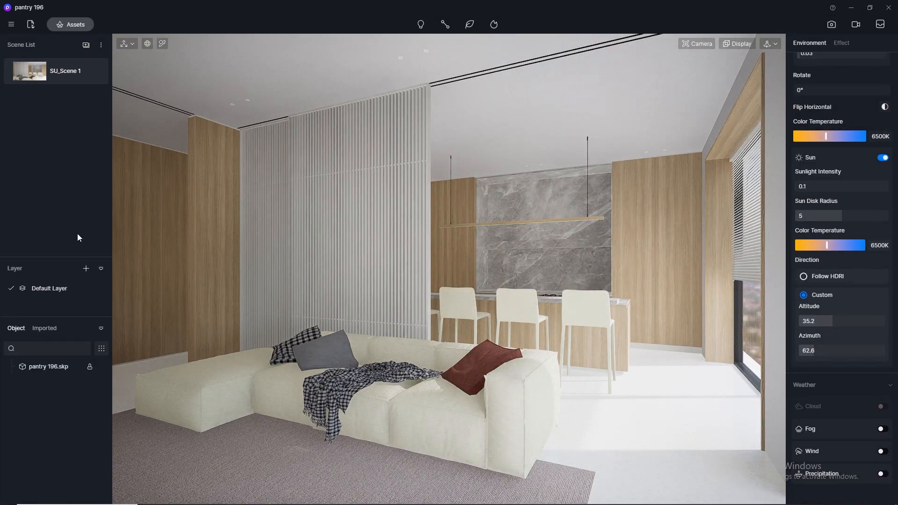
pyautogui.click(163, 44)
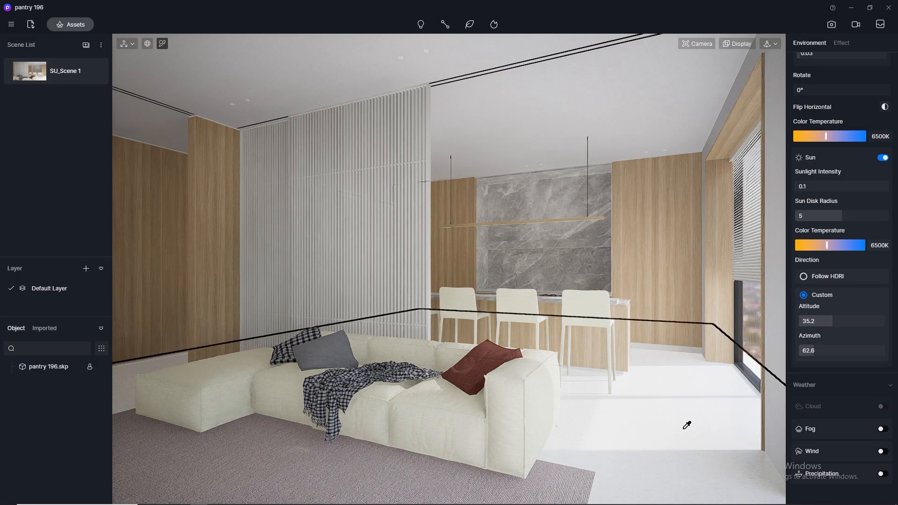
pyautogui.click(677, 405)
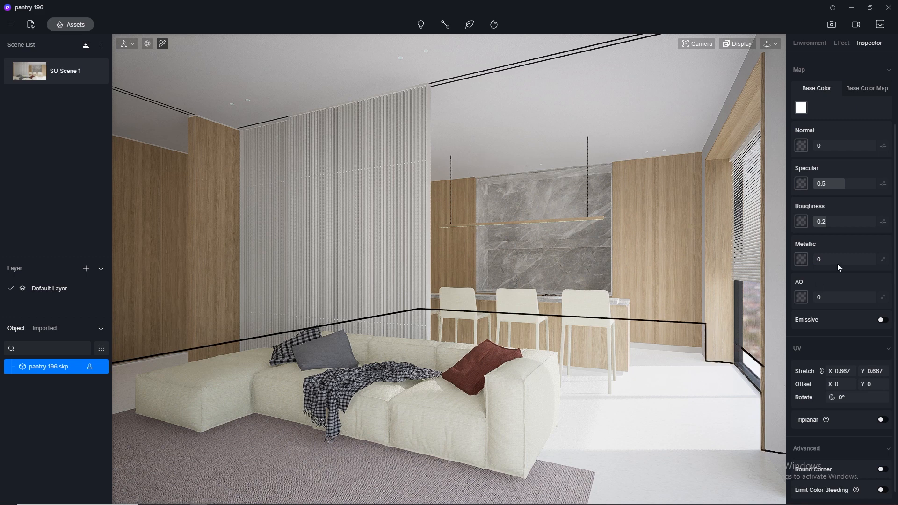
pyautogui.click(834, 222)
pyautogui.write('0.1')
pyautogui.press('Return')
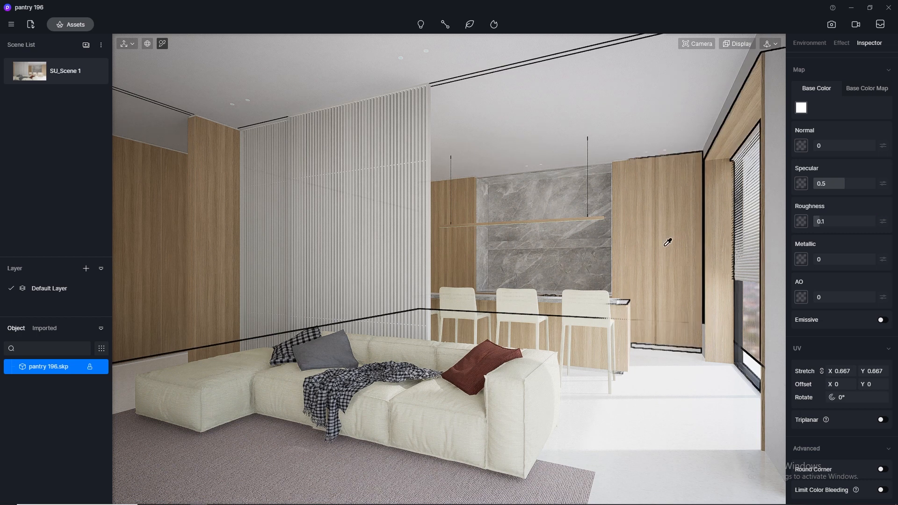
# - Set the roughness of the grey marble on the pantry back wall and countertop to 0.1
pyautogui.click(591, 254)
pyautogui.click(852, 220)
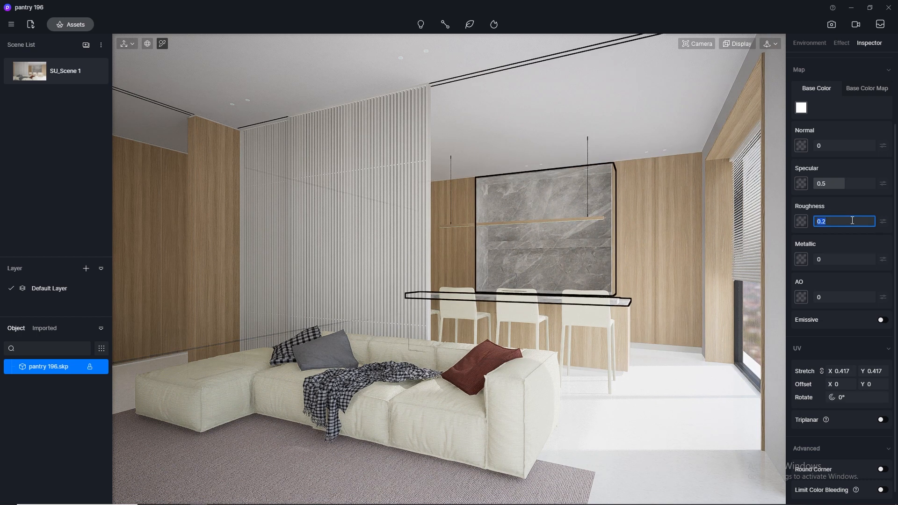
pyautogui.write('0.1')
pyautogui.press('Return')
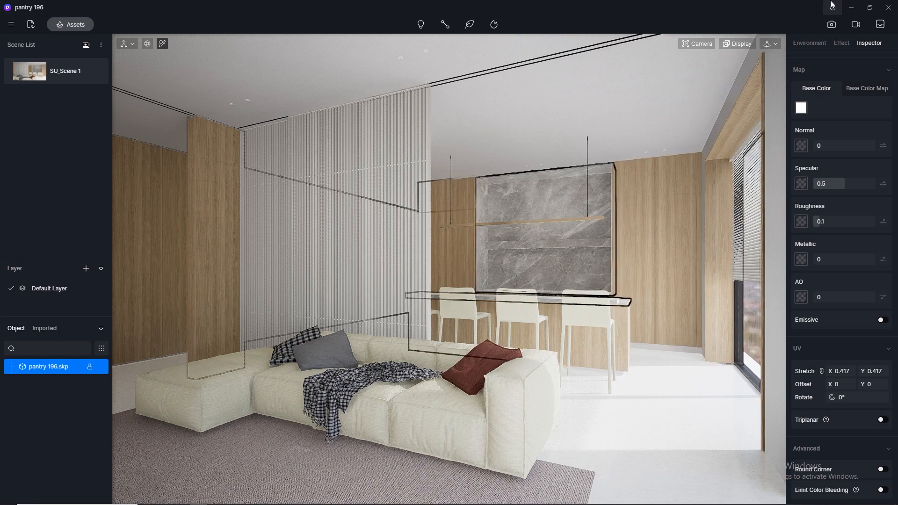
# - Make the recessed ceiling downlights emissive with a colour temperature of 3500 and return to the SU_Scene 1 view
pyautogui.scroll(6, 325, 86)
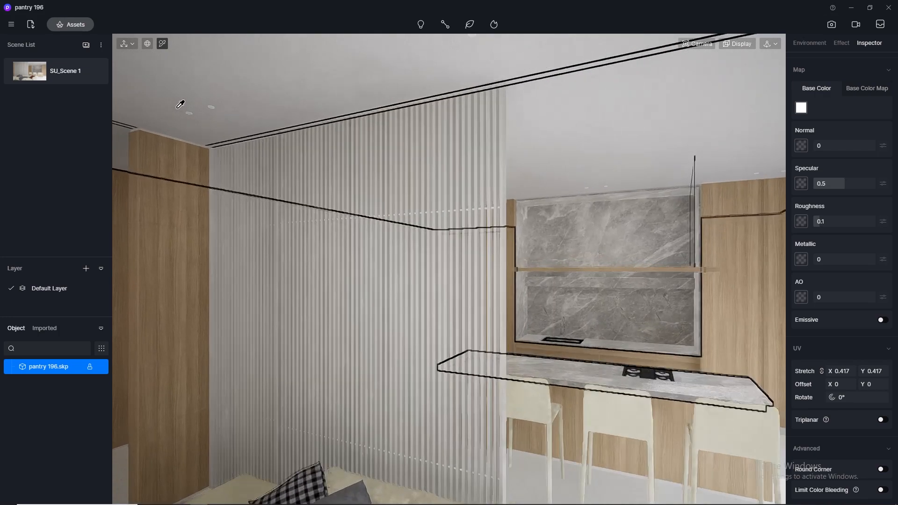
pyautogui.moveTo(279, 197); pyautogui.dragTo(307, 142, button='right')
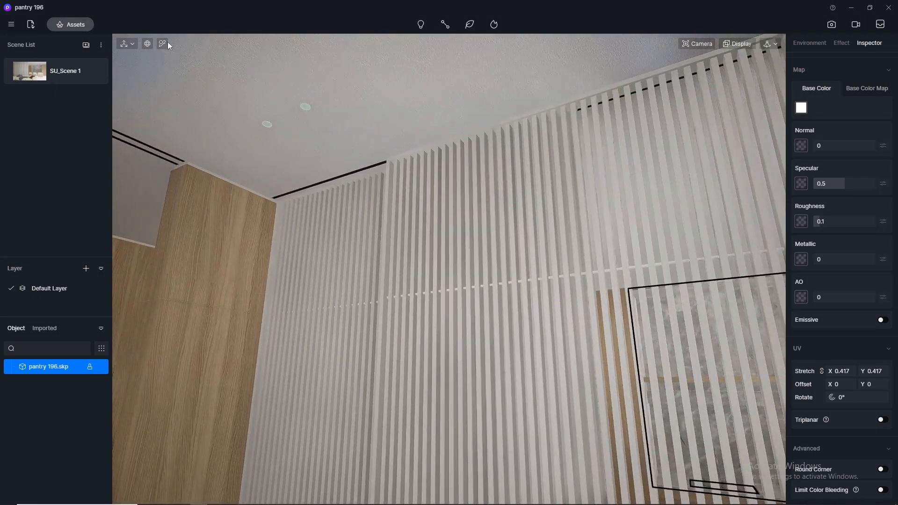
pyautogui.click(164, 43)
pyautogui.click(305, 107)
pyautogui.write('3500')
pyautogui.press('Return')
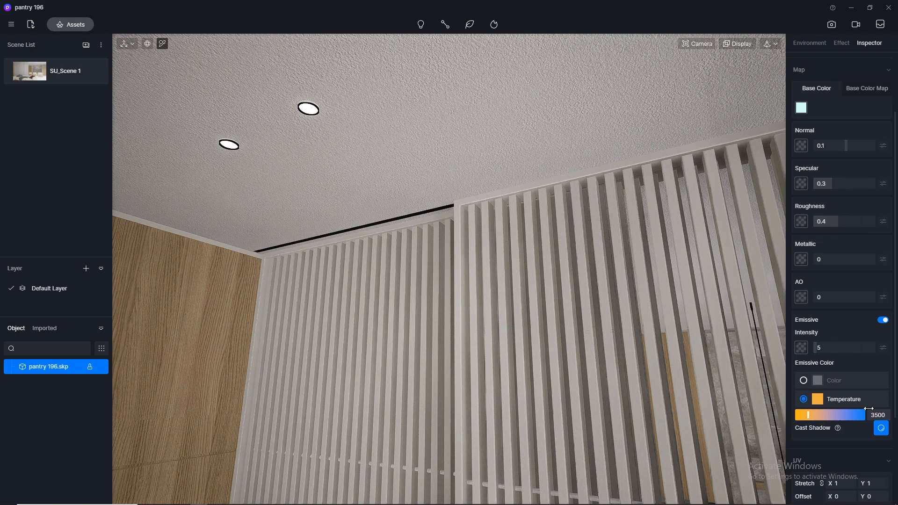
pyautogui.click(37, 75)
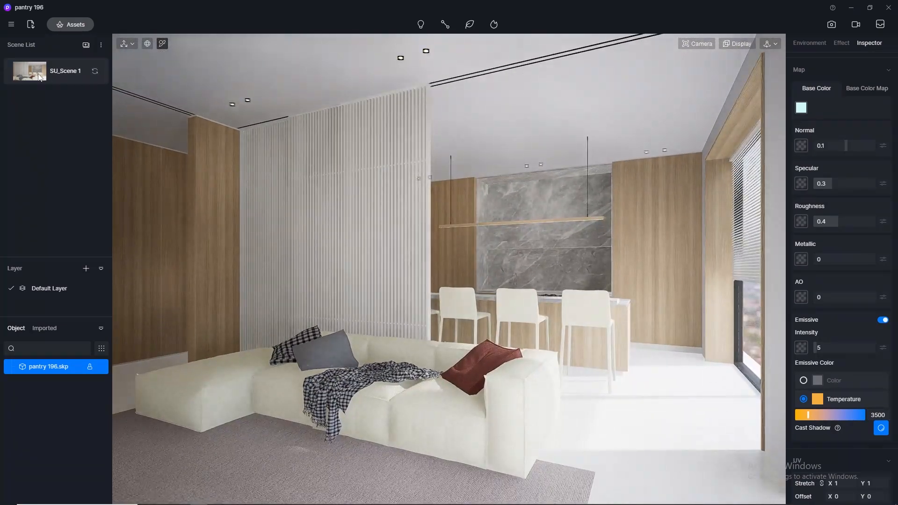
# - Make the strip beneath the wooden pendant lamp emissive with a colour temperature of 3500
pyautogui.scroll(10, 271, 114)
pyautogui.moveTo(542, 183); pyautogui.dragTo(144, 165, button='right')
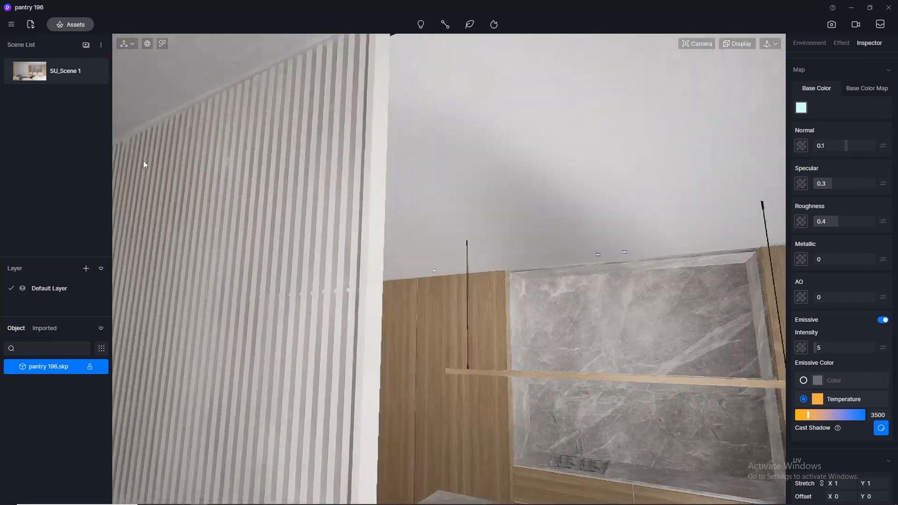
pyautogui.moveTo(472, 387); pyautogui.dragTo(433, 187, button='right')
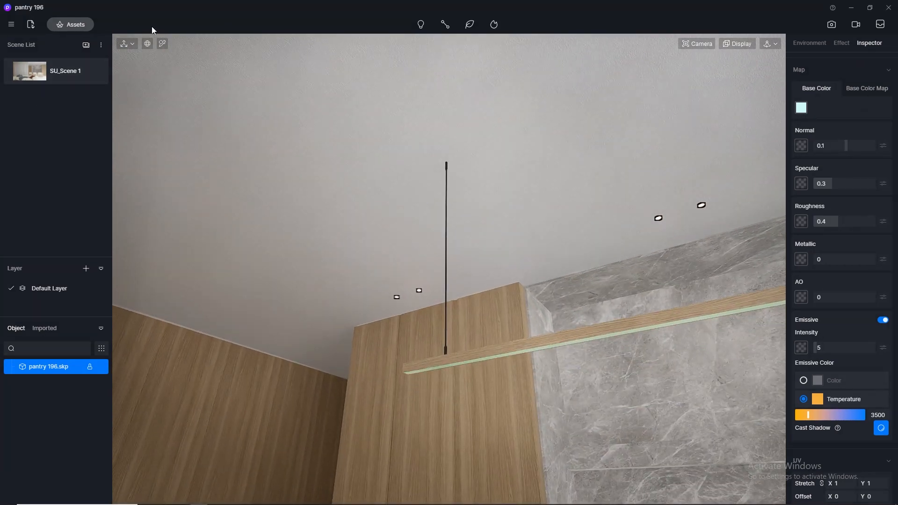
pyautogui.click(162, 44)
pyautogui.scroll(5, 463, 357)
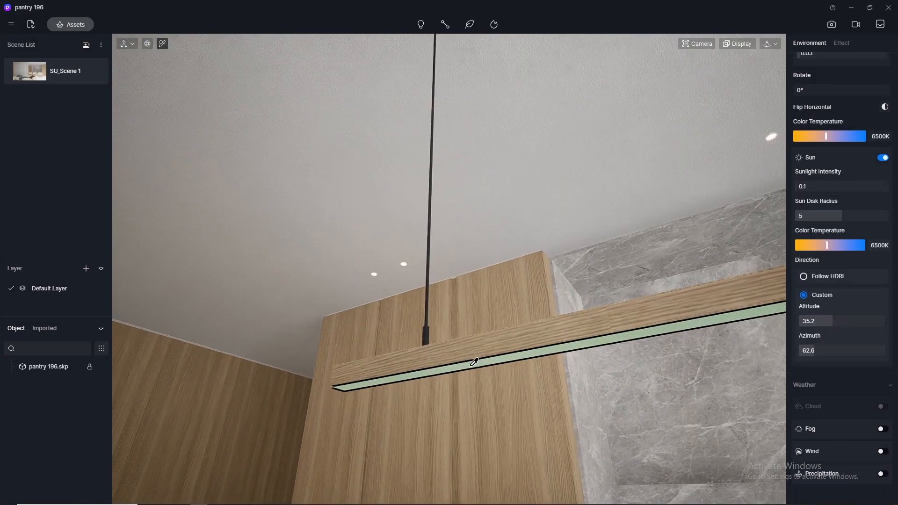
pyautogui.click(476, 361)
pyautogui.click(883, 320)
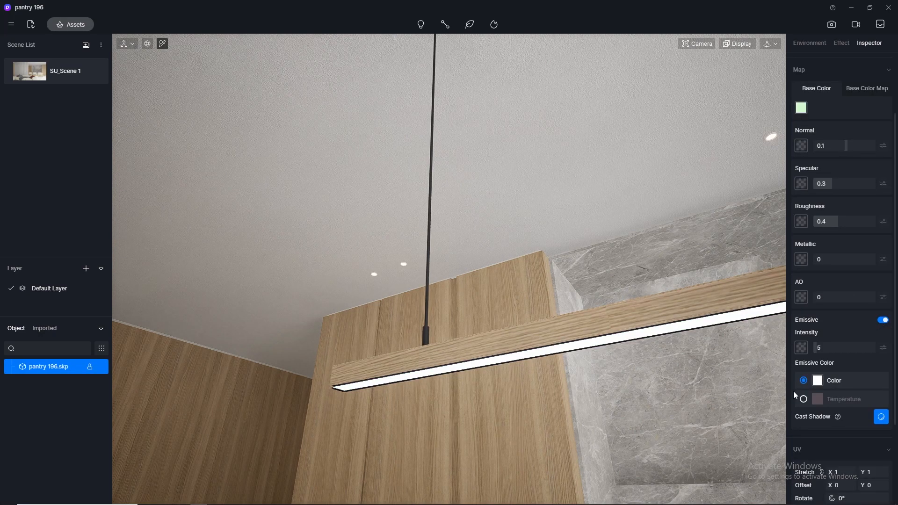
pyautogui.click(805, 400)
pyautogui.doubleClick(878, 416)
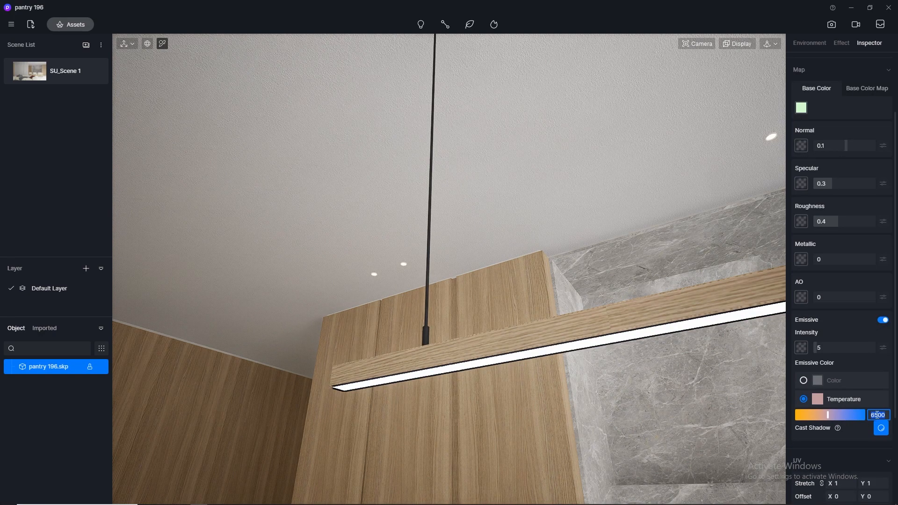
pyautogui.write('3500')
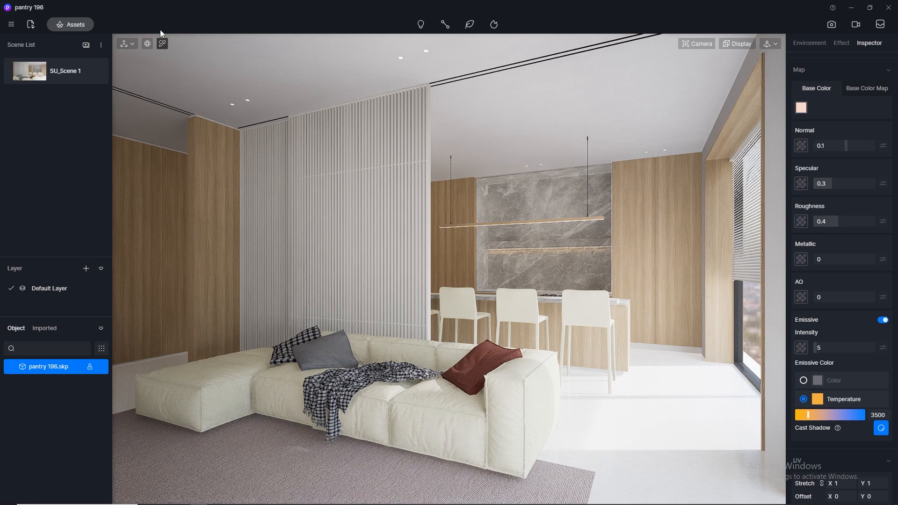
# - Place a spot light at a downlight above the wood cabinet beside the window and reduce its attenuation radius to about 3233
pyautogui.click(421, 24)
pyautogui.click(432, 63)
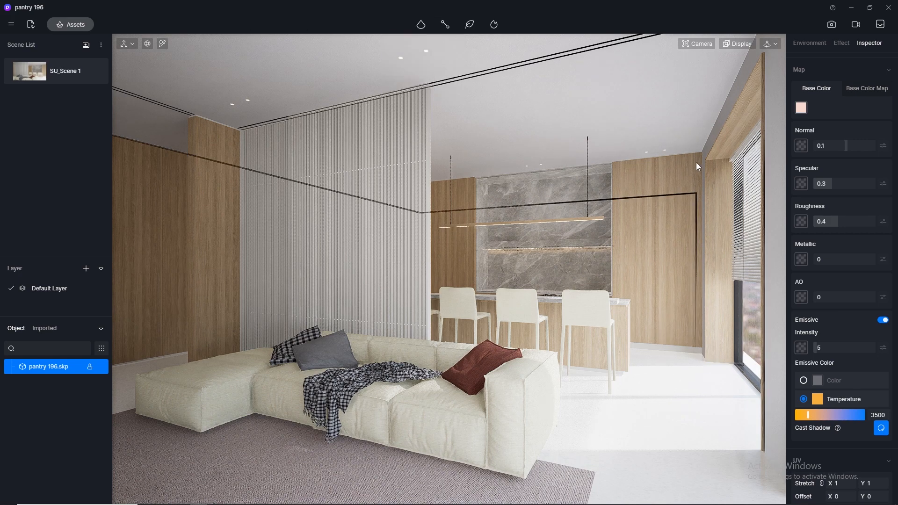
pyautogui.scroll(10, 657, 154)
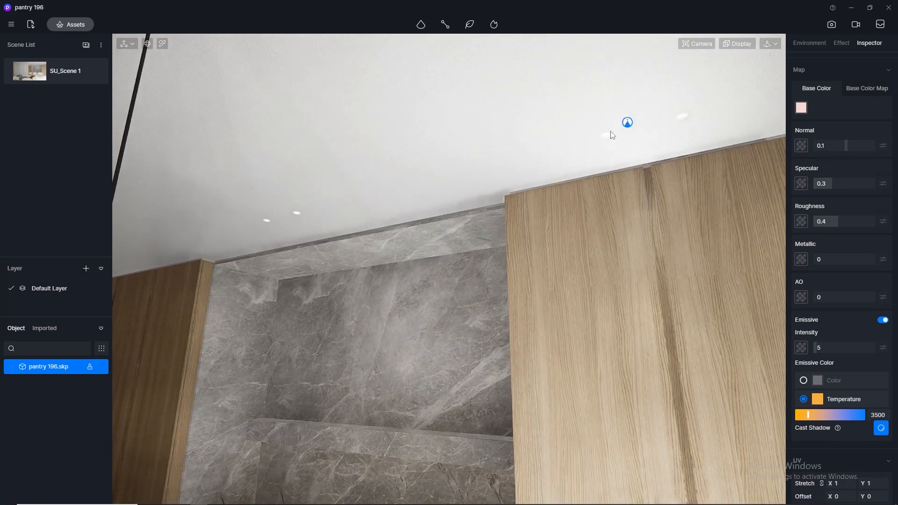
pyautogui.click(602, 140)
pyautogui.click(28, 78)
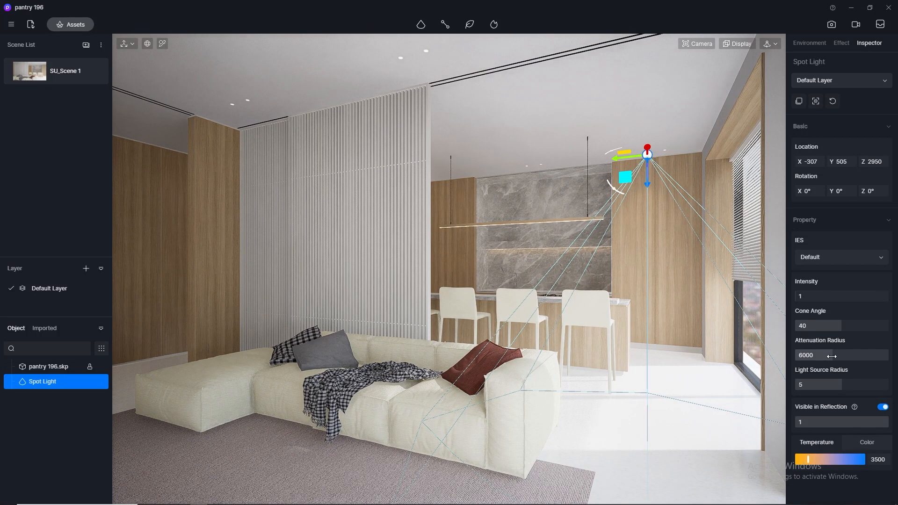
pyautogui.moveTo(835, 356); pyautogui.dragTo(816, 356)
pyautogui.click(683, 449)
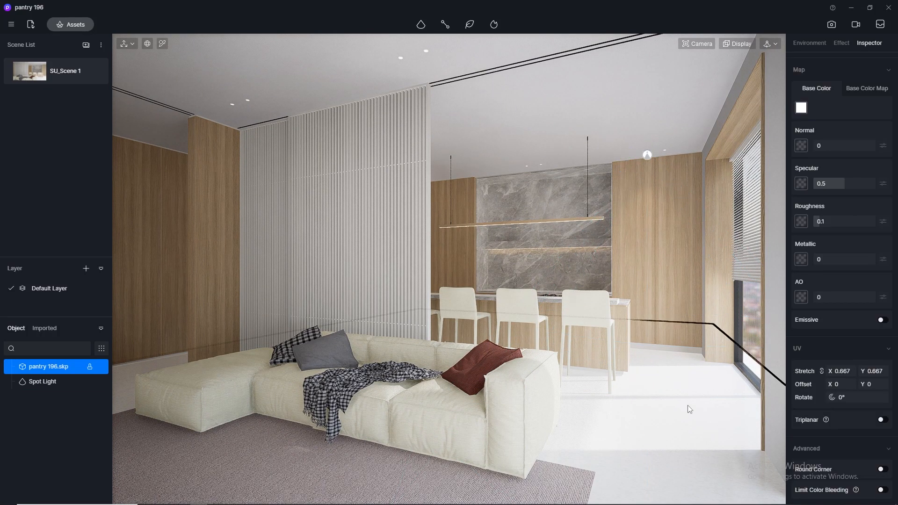
# - Copy the spot light along the Y axis to the neighbouring downlight nearer the window
pyautogui.click(647, 155)
pyautogui.keyDown('alt'); pyautogui.moveTo(619, 157); pyautogui.dragTo(640, 156); pyautogui.keyUp('alt')
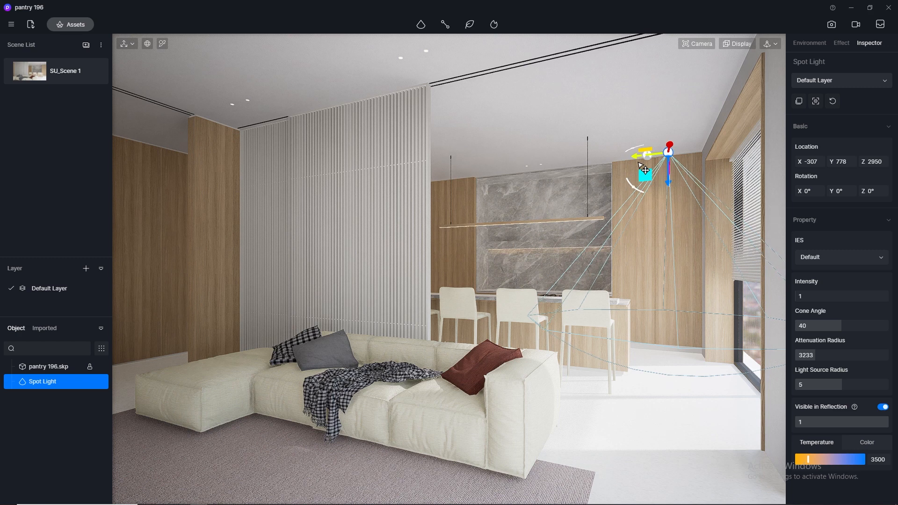
pyautogui.click(704, 428)
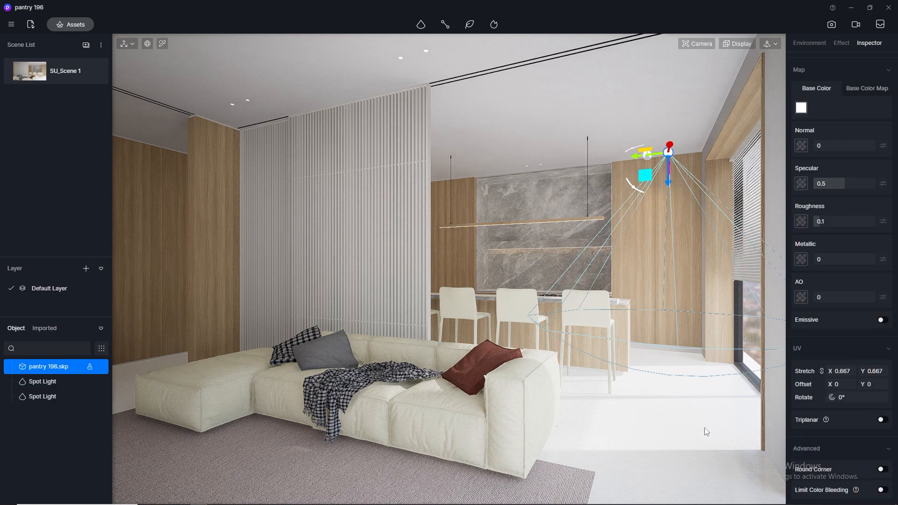
# - Try an intensity of 5 on each of the two spot lights
pyautogui.click(650, 153)
pyautogui.click(820, 296)
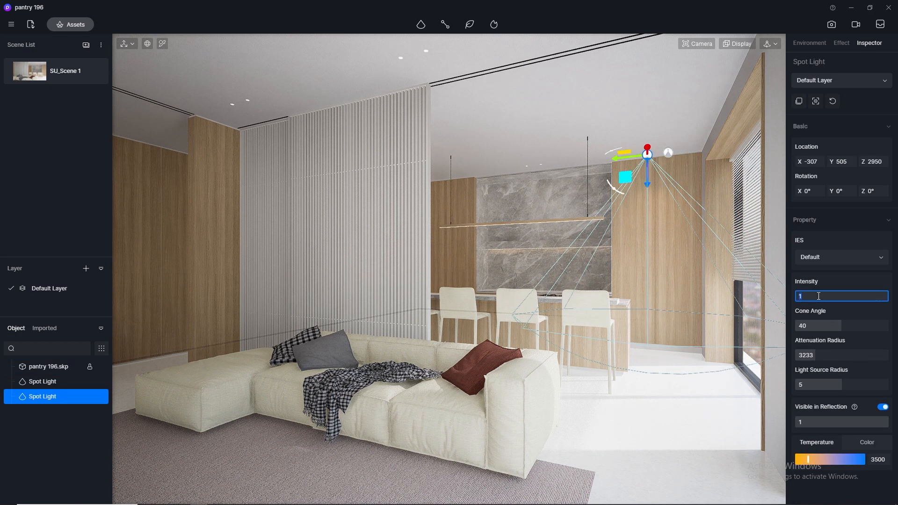
pyautogui.press('Return')
pyautogui.click(668, 153)
pyautogui.click(818, 296)
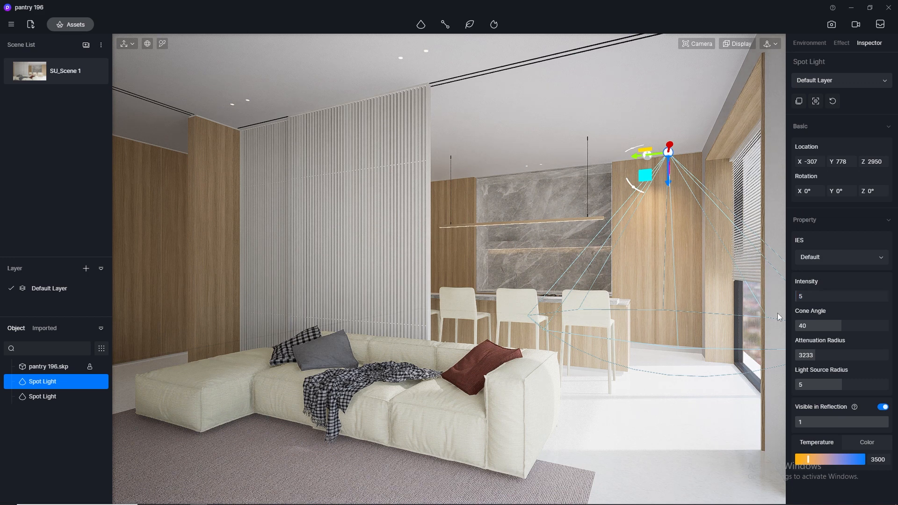
pyautogui.click(670, 430)
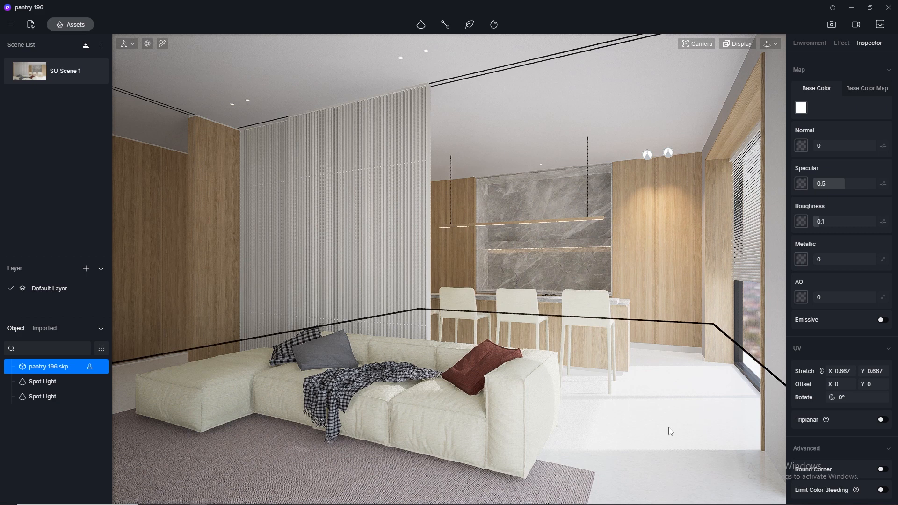
# - Set the intensity of both spot lights together to 2
pyautogui.click(648, 156)
pyautogui.keyDown('ctrl'); pyautogui.click(664, 152); pyautogui.keyUp('ctrl')
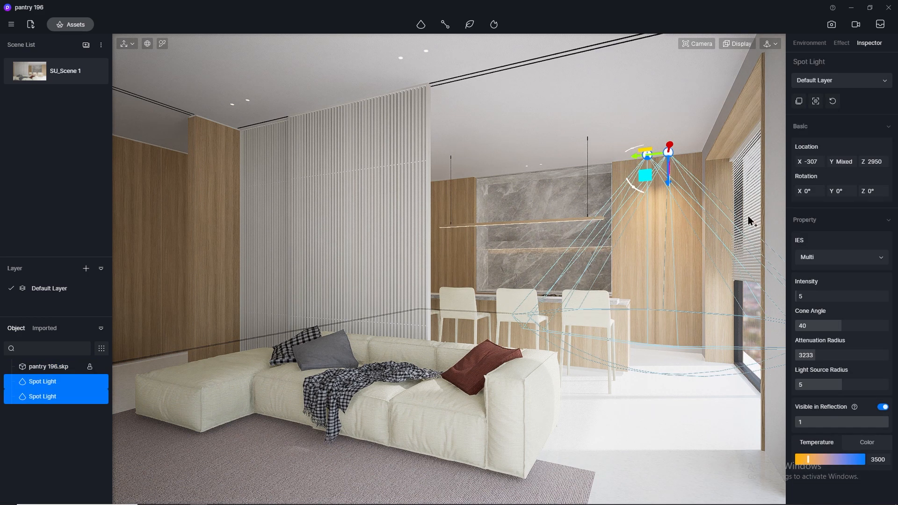
pyautogui.click(818, 300)
pyautogui.press('Return')
# - Copy the pair of spot lights along the Y axis to the downlights above the marble wall and the far wood cabinet
pyautogui.click(648, 155)
pyautogui.click(670, 154)
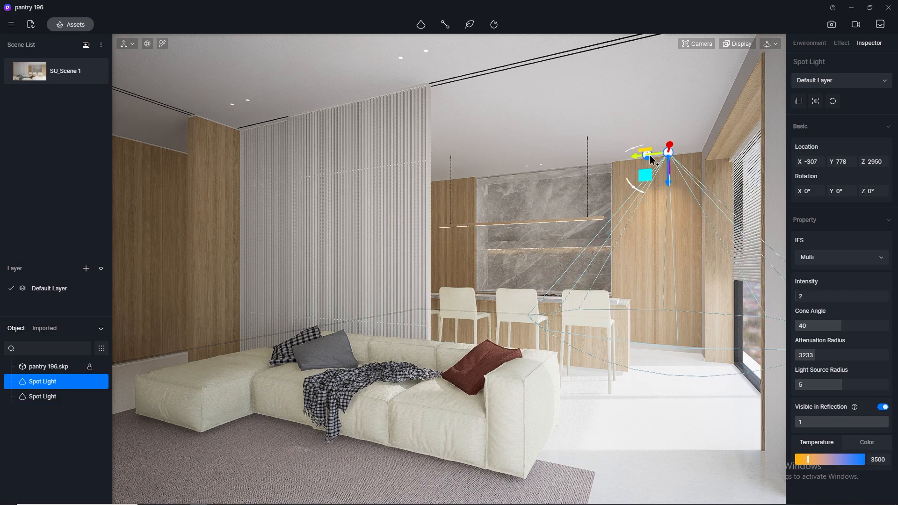
pyautogui.keyDown('ctrl'); pyautogui.click(649, 156); pyautogui.keyUp('ctrl')
pyautogui.scroll(5, 653, 150)
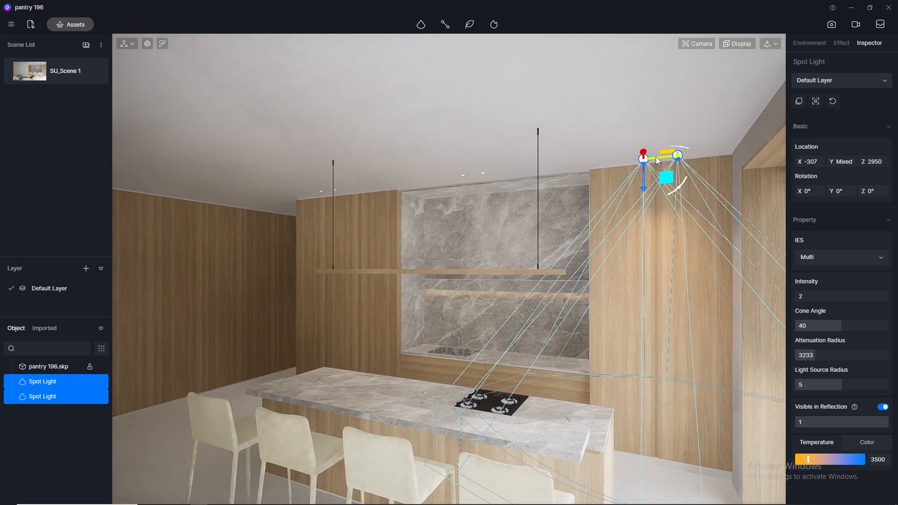
pyautogui.moveTo(656, 159); pyautogui.dragTo(471, 176)
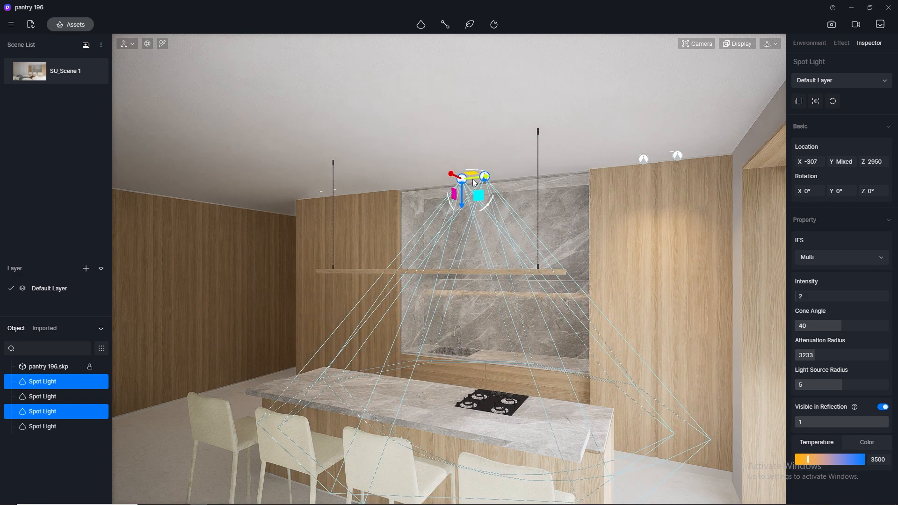
pyautogui.moveTo(474, 180); pyautogui.dragTo(337, 200)
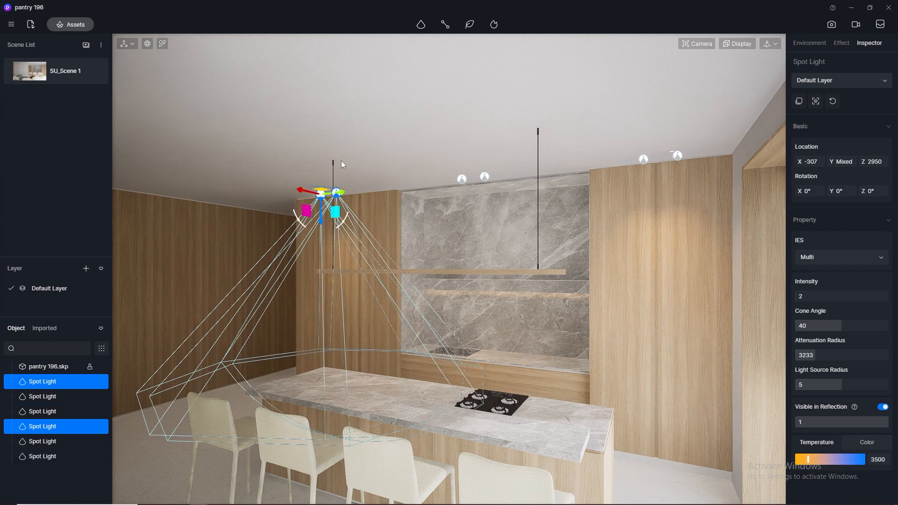
# - Select all six pantry spot lights and copy them together along the X axis toward the living area, to X -726
pyautogui.scroll(5, 334, 165)
pyautogui.moveTo(334, 165); pyautogui.dragTo(563, 135, button='middle')
pyautogui.scroll(-4, 140, 198)
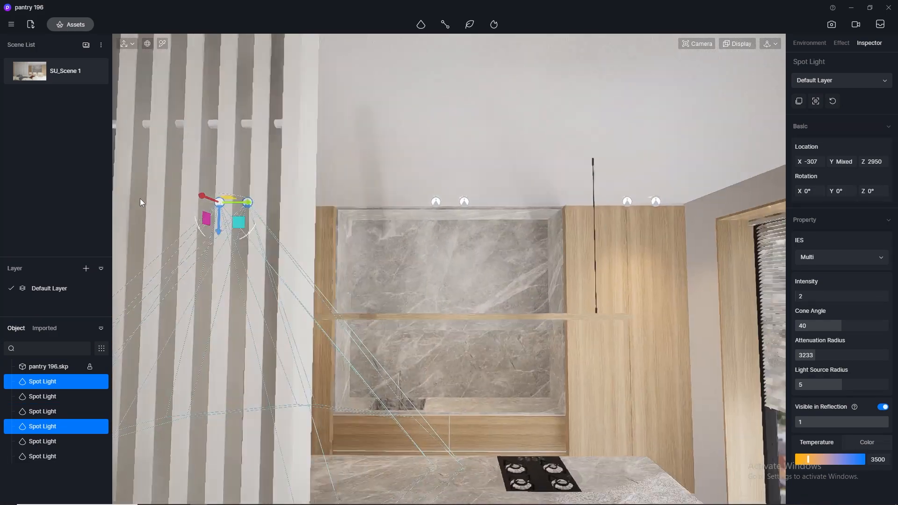
pyautogui.moveTo(463, 215); pyautogui.dragTo(410, 222, button='middle')
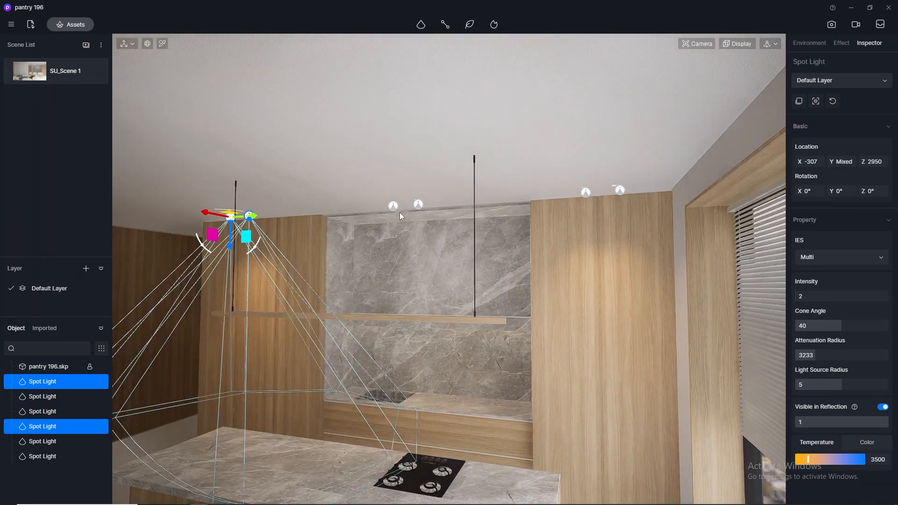
pyautogui.click(394, 206)
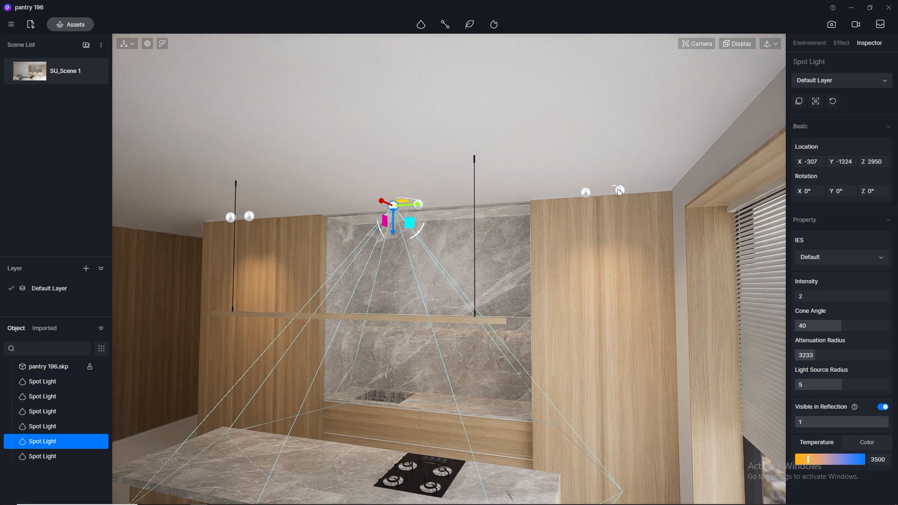
pyautogui.click(621, 190)
pyautogui.keyDown('ctrl'); pyautogui.click(585, 193); pyautogui.keyUp('ctrl')
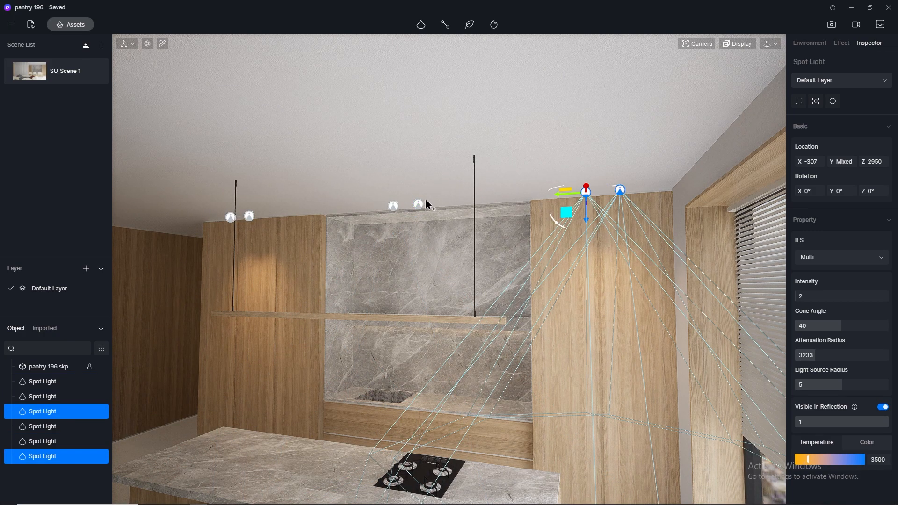
pyautogui.keyDown('ctrl'); pyautogui.click(420, 205); pyautogui.keyUp('ctrl')
pyautogui.keyDown('ctrl'); pyautogui.click(394, 207); pyautogui.keyUp('ctrl')
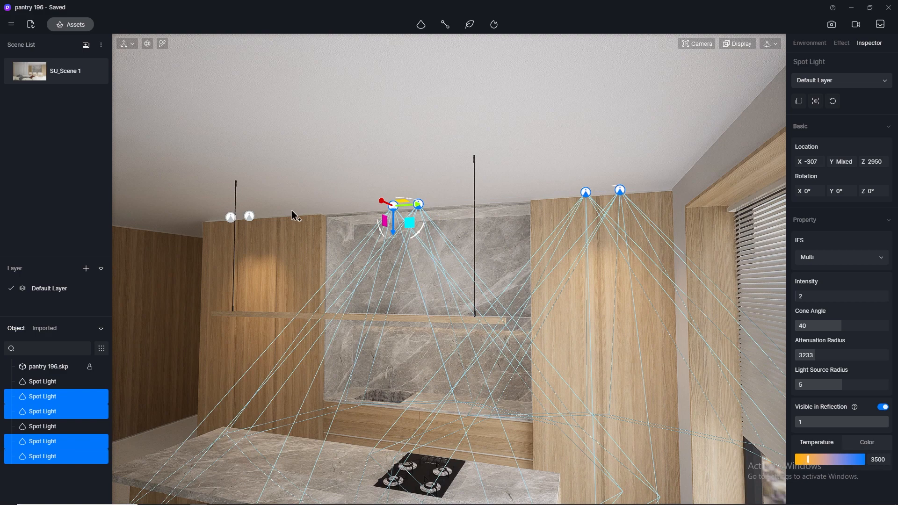
pyautogui.keyDown('ctrl'); pyautogui.click(250, 216); pyautogui.keyUp('ctrl')
pyautogui.keyDown('ctrl'); pyautogui.click(230, 217); pyautogui.keyUp('ctrl')
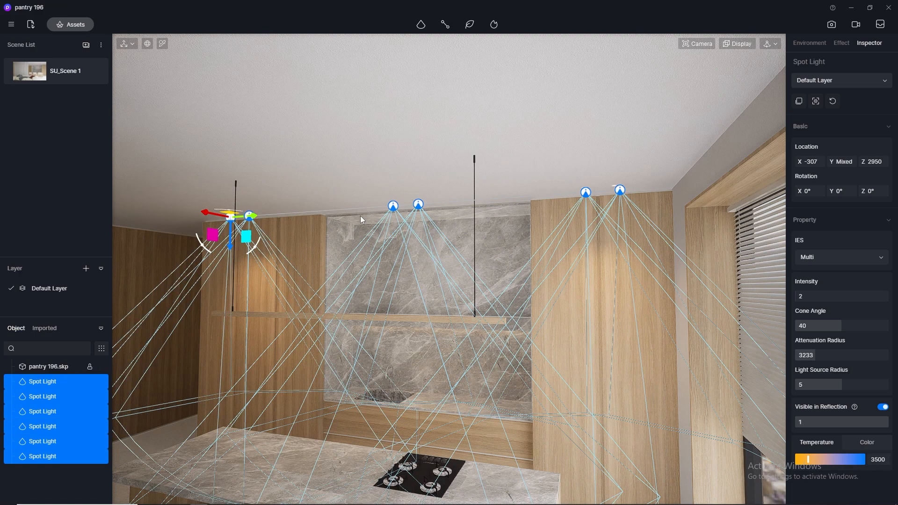
pyautogui.scroll(-3, 575, 180)
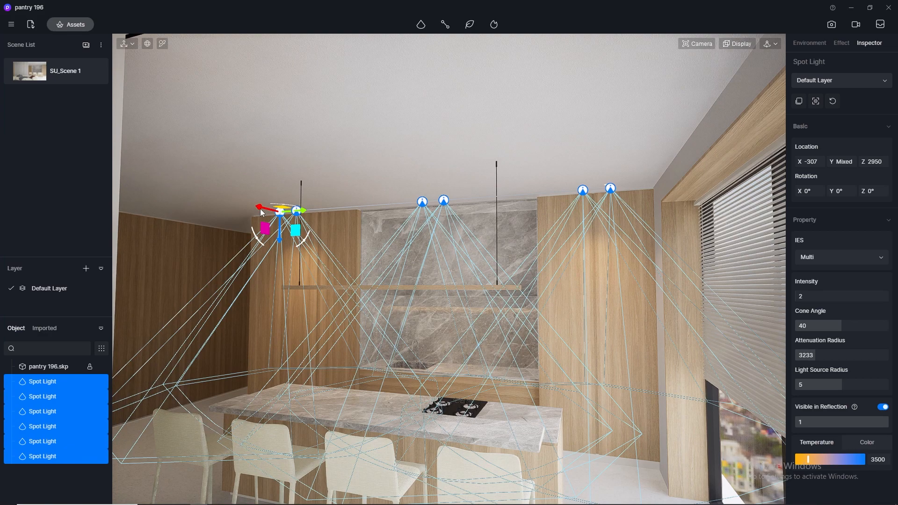
pyautogui.keyDown('shift'); pyautogui.moveTo(261, 210); pyautogui.dragTo(199, 183); pyautogui.keyUp('shift')
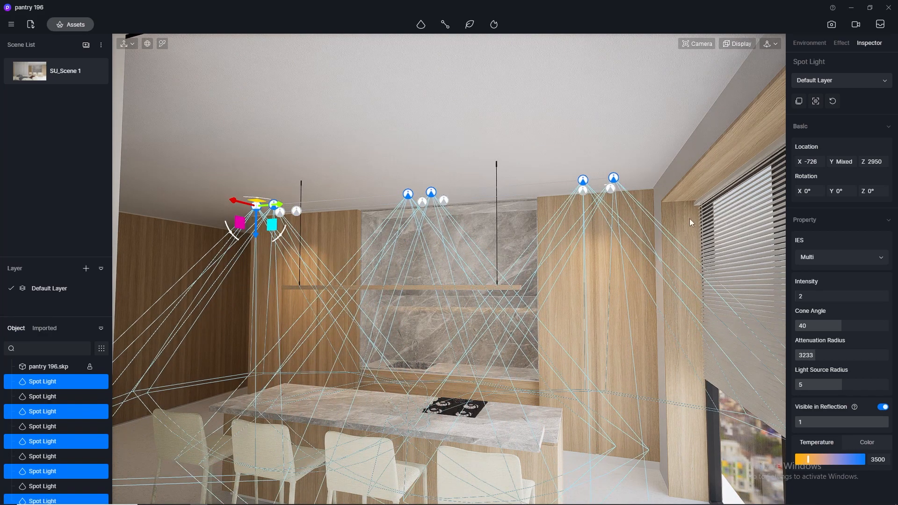
# - Move the six copied spot lights along the X axis to the living-room ceiling downlights, at X -4113
pyautogui.scroll(-3, 693, 218)
pyautogui.keyDown('shift'); pyautogui.moveTo(324, 204); pyautogui.dragTo(97, 99); pyautogui.keyUp('shift')
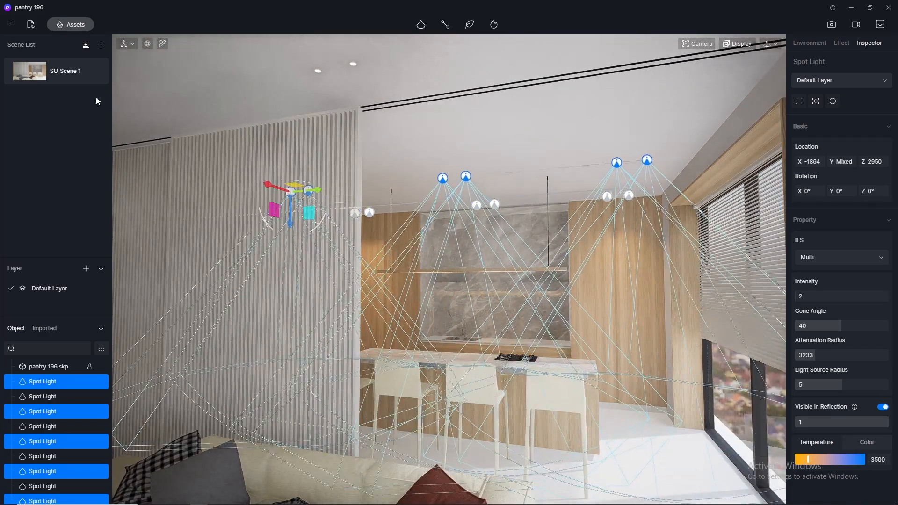
pyautogui.moveTo(619, 297); pyautogui.dragTo(277, 237, button='right')
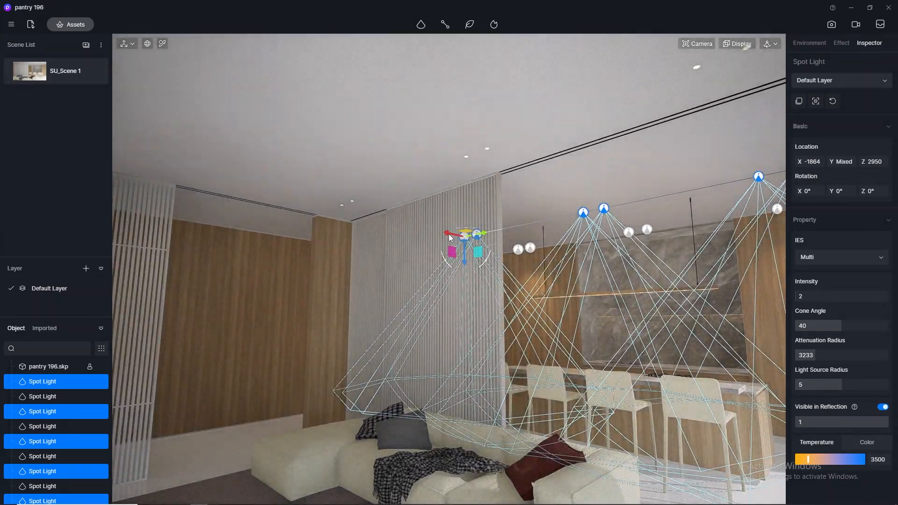
pyautogui.scroll(3, 369, 235)
pyautogui.moveTo(369, 234); pyautogui.dragTo(374, 232, button='right')
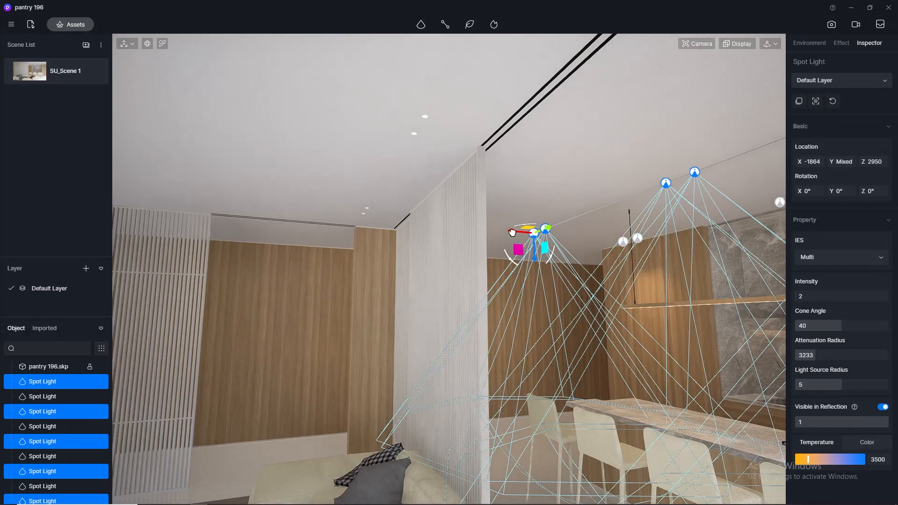
pyautogui.moveTo(512, 232); pyautogui.dragTo(155, 234)
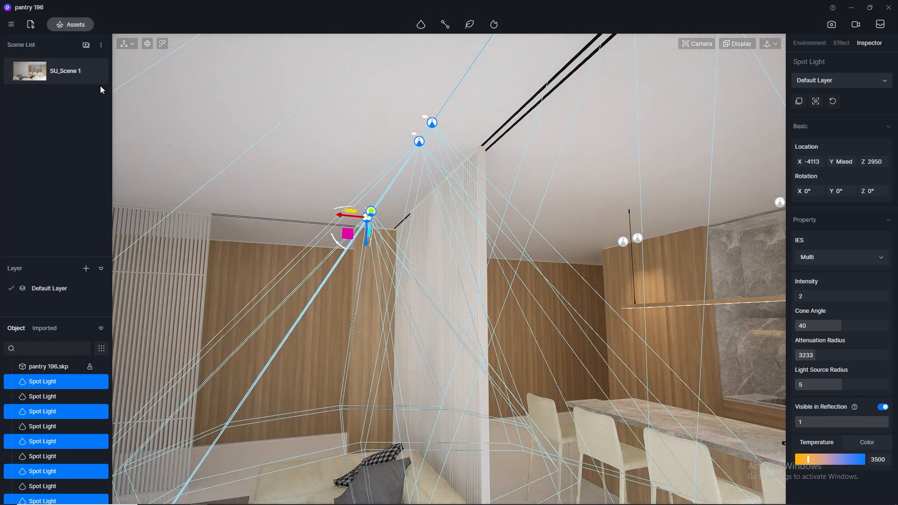
# - Return to the SU_Scene 1 camera view, check a copied spot light, and clear the light selection
pyautogui.click(39, 81)
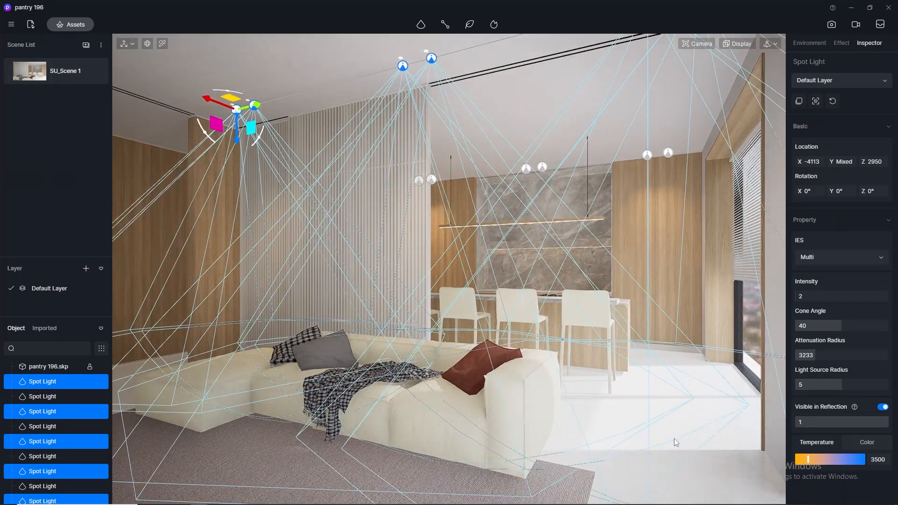
pyautogui.click(706, 445)
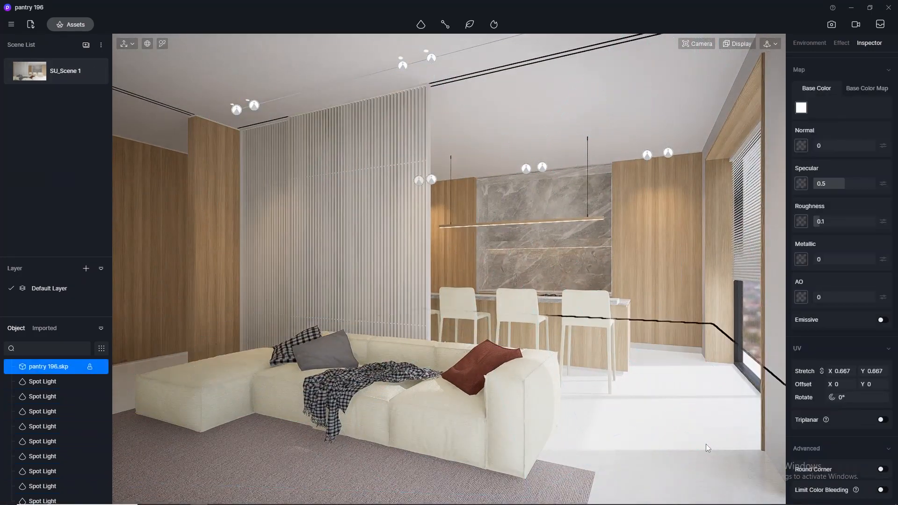
pyautogui.click(404, 66)
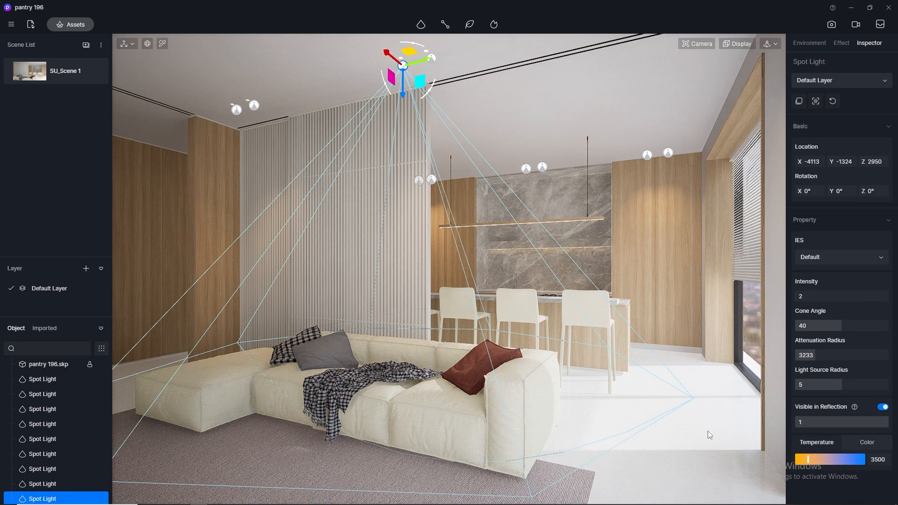
pyautogui.click(539, 109)
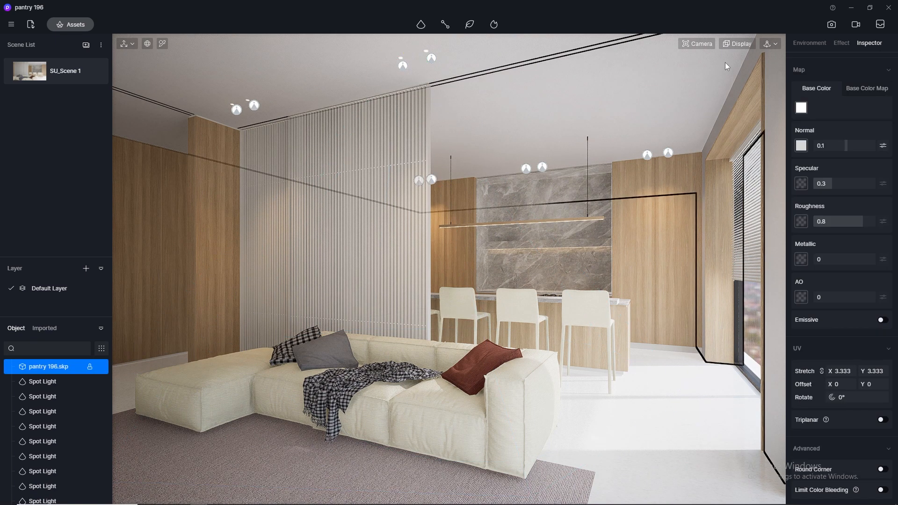
# - Set up the image render with the 4K preset size and turn on Channels
pyautogui.click(831, 25)
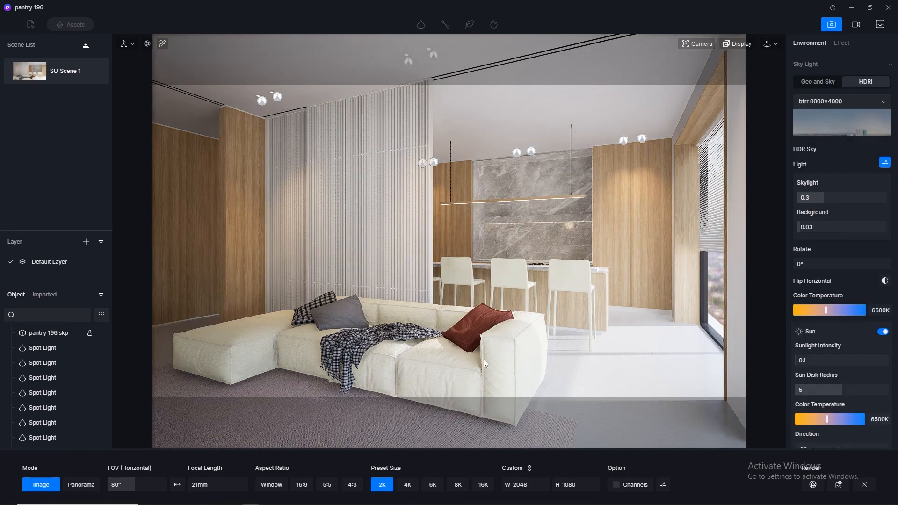
pyautogui.click(407, 485)
pyautogui.click(616, 485)
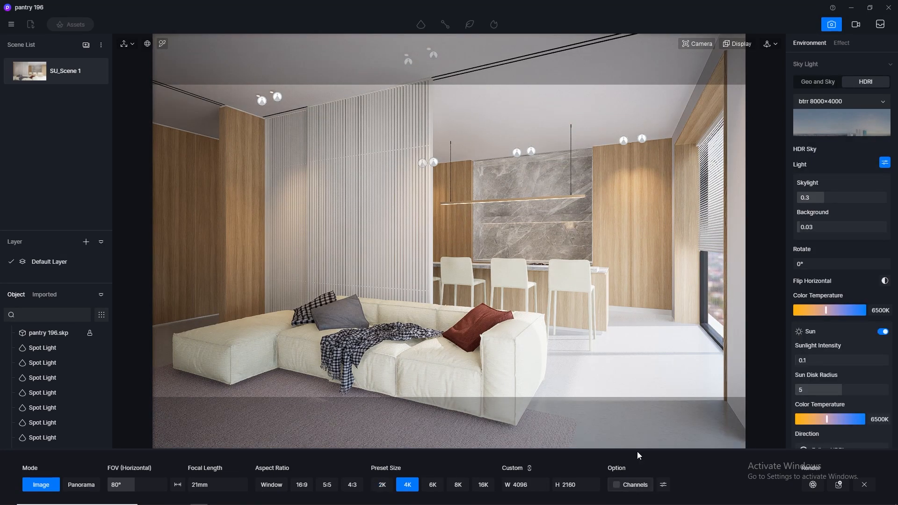
# - Compare the Geo and Sky lighting with the HDRI sky, and review the sun, weather and post-processing settings
pyautogui.click(801, 81)
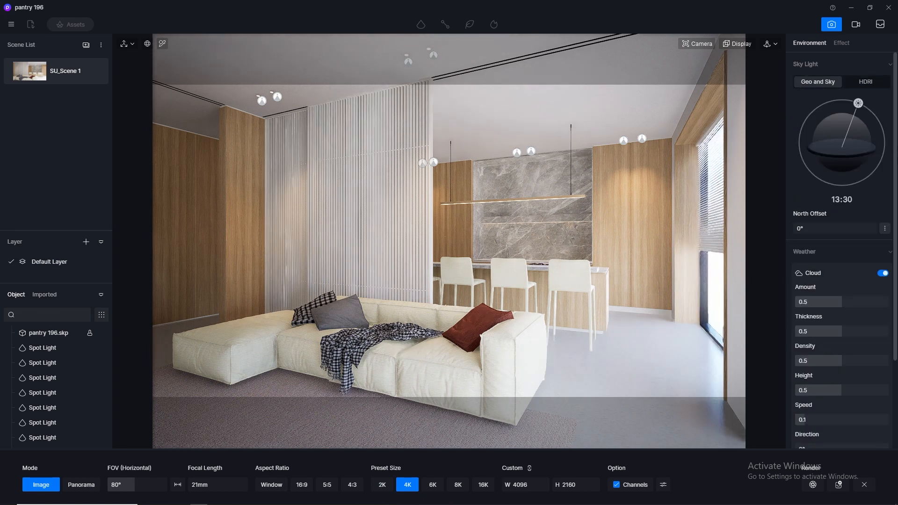
pyautogui.click(854, 82)
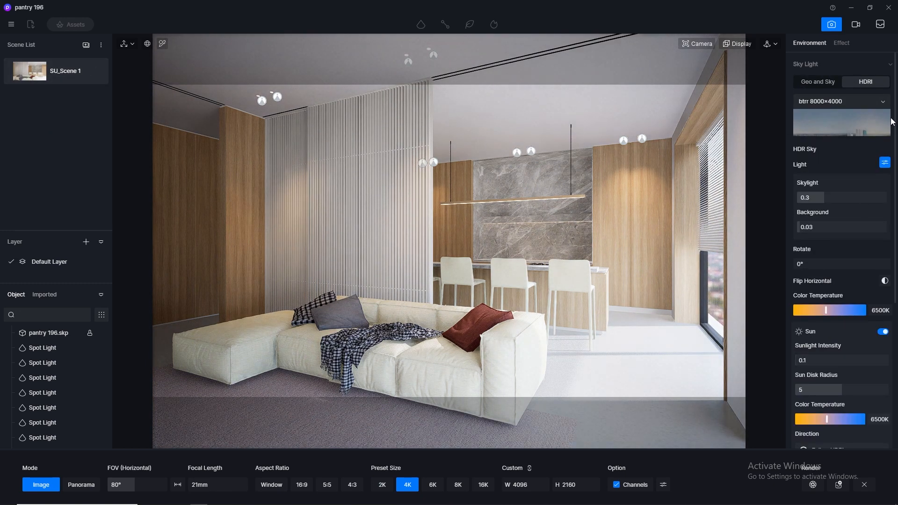
pyautogui.moveTo(897, 116); pyautogui.dragTo(897, 211)
pyautogui.scroll(-3, 895, 209)
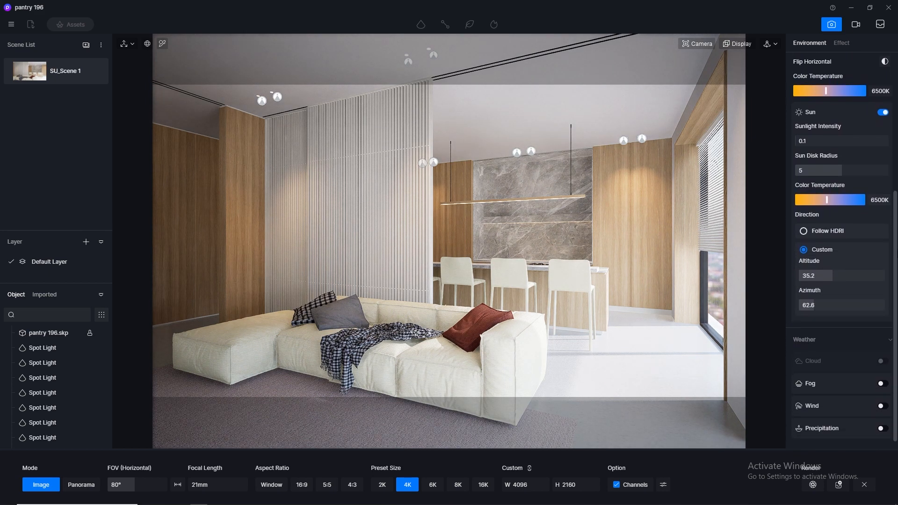
pyautogui.click(843, 43)
pyautogui.scroll(7, 842, 251)
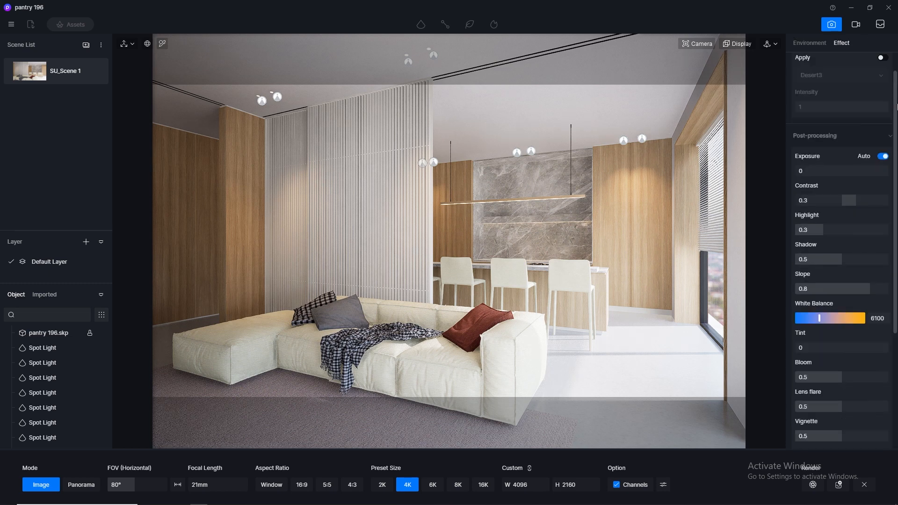
pyautogui.scroll(-5, 843, 250)
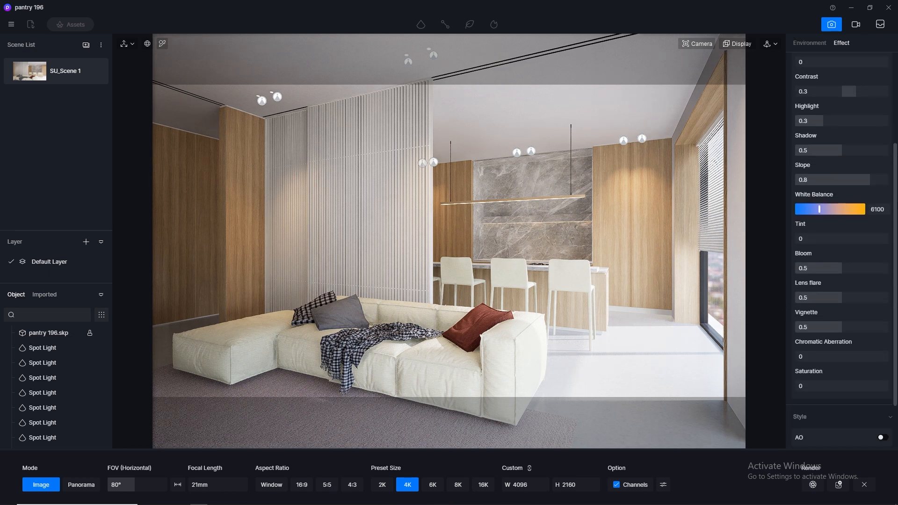
# - Save the project and render the 4K image
pyautogui.click(11, 24)
pyautogui.moveTo(47, 45)
pyautogui.click(127, 99)
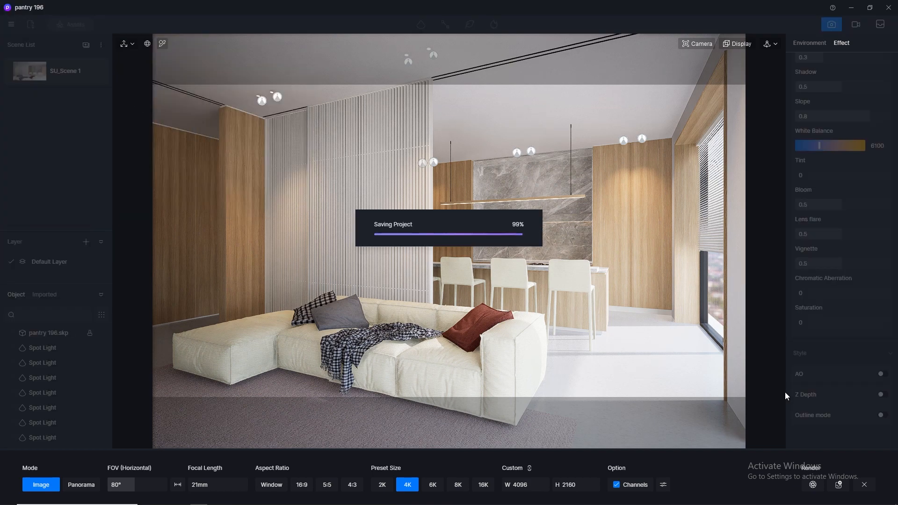
pyautogui.click(814, 485)
pyautogui.press('Return')
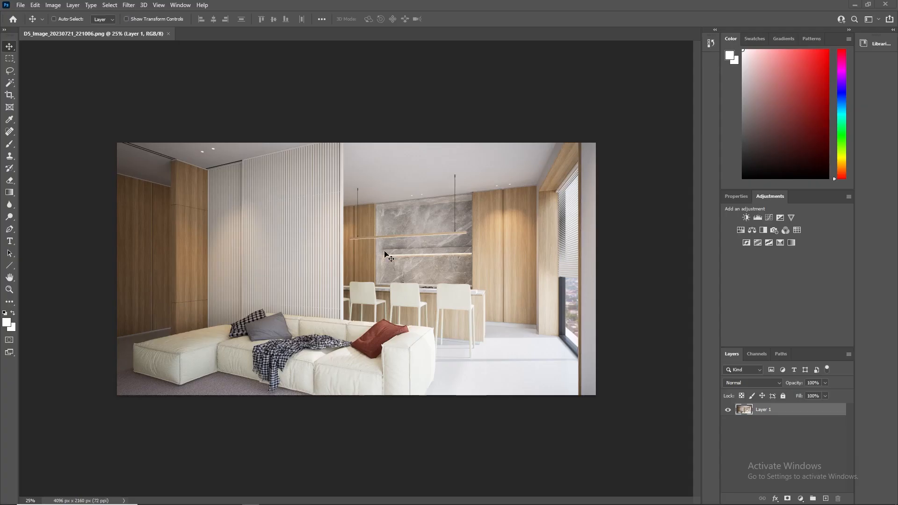
# - Convert the rendered image to 16 Bits/Channel and turn Layer 1 into a smart object
pyautogui.keyDown('alt'); pyautogui.scroll(1, 364, 275); pyautogui.keyUp('alt')
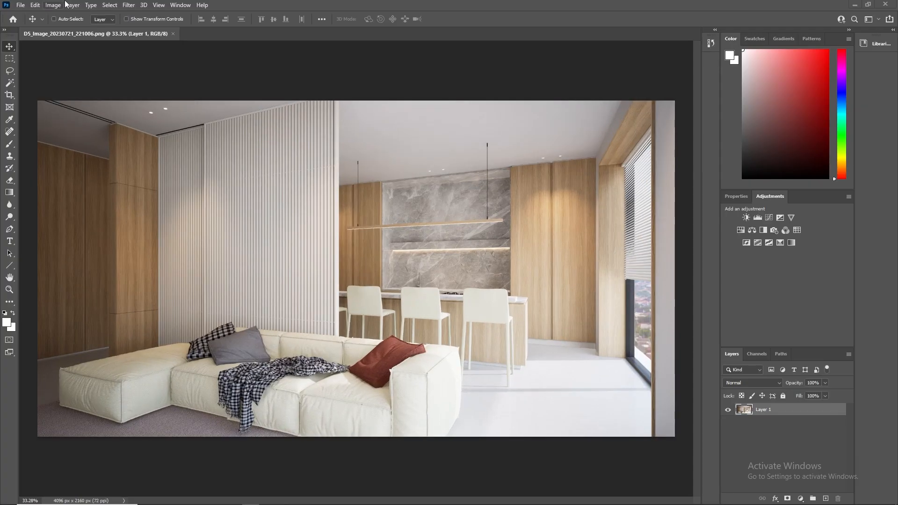
pyautogui.click(52, 5)
pyautogui.moveTo(63, 15)
pyautogui.click(168, 101)
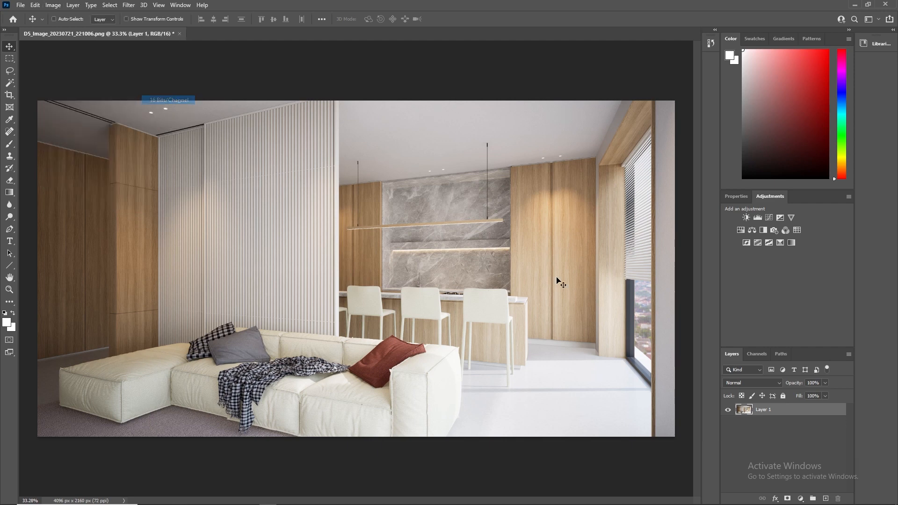
pyautogui.rightClick(769, 412)
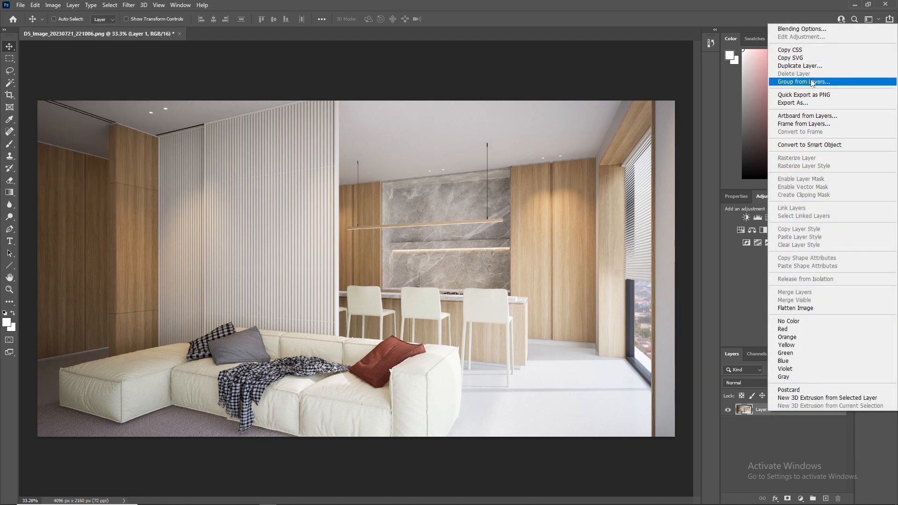
pyautogui.click(821, 145)
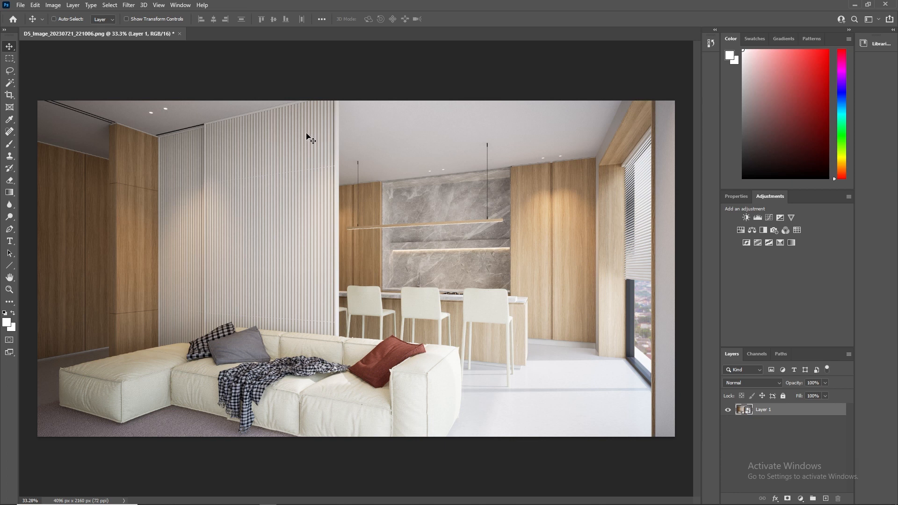
# - Open the Camera Raw Filter on Layer 1 and apply the Auto adjustments
pyautogui.click(131, 5)
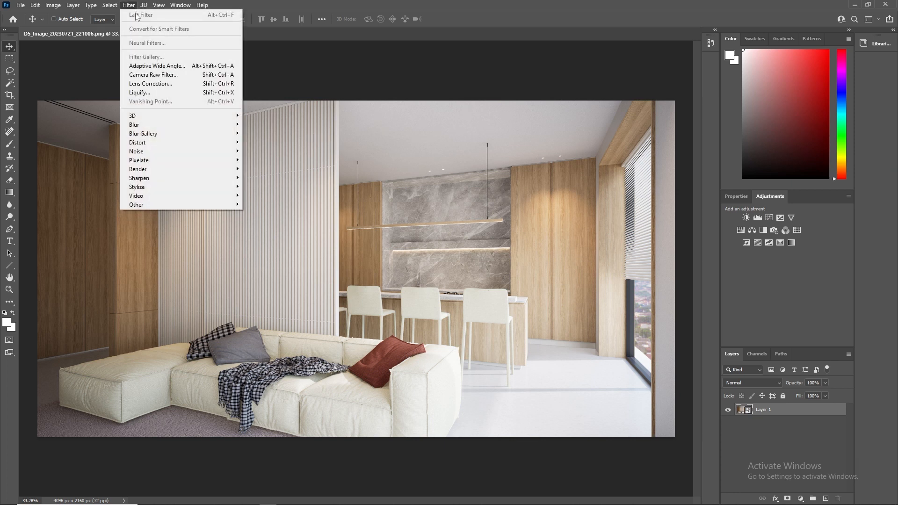
pyautogui.click(153, 75)
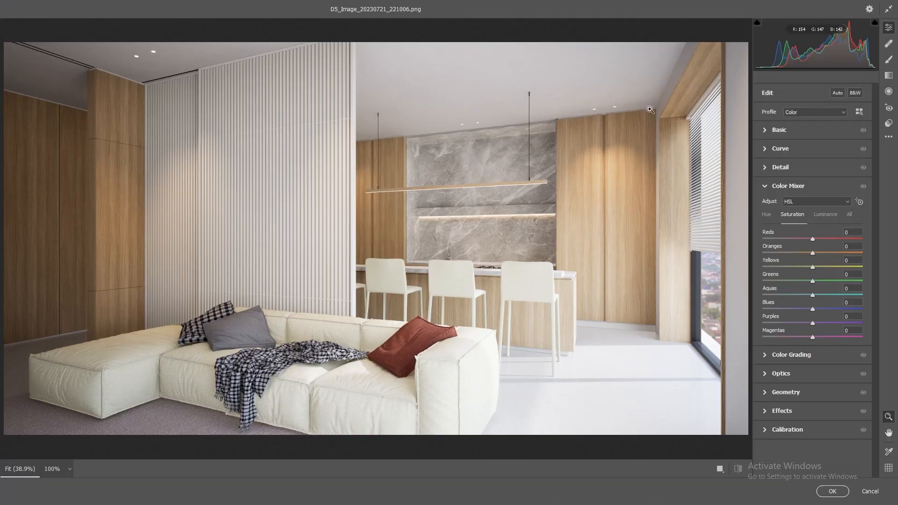
pyautogui.click(836, 93)
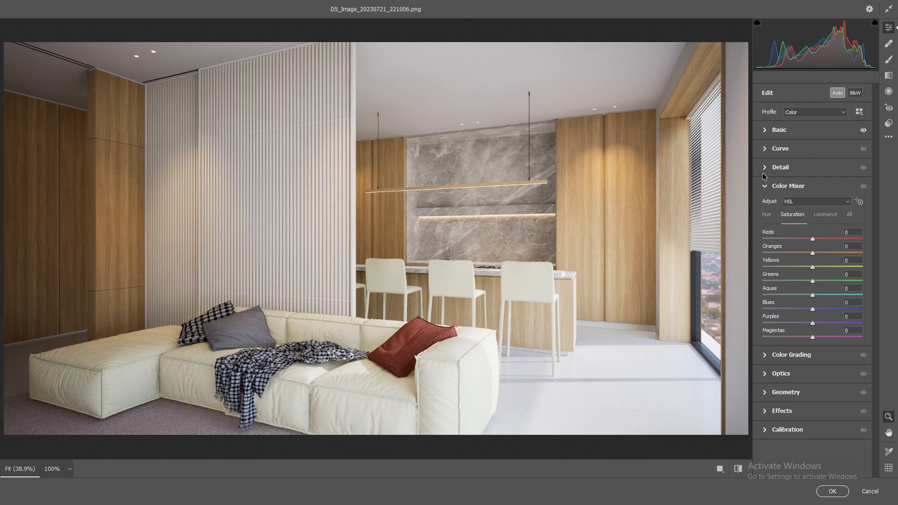
# - Reset the Vibrance and Saturation to 0 and set the Texture to 20 in the Basic adjustments
pyautogui.click(764, 131)
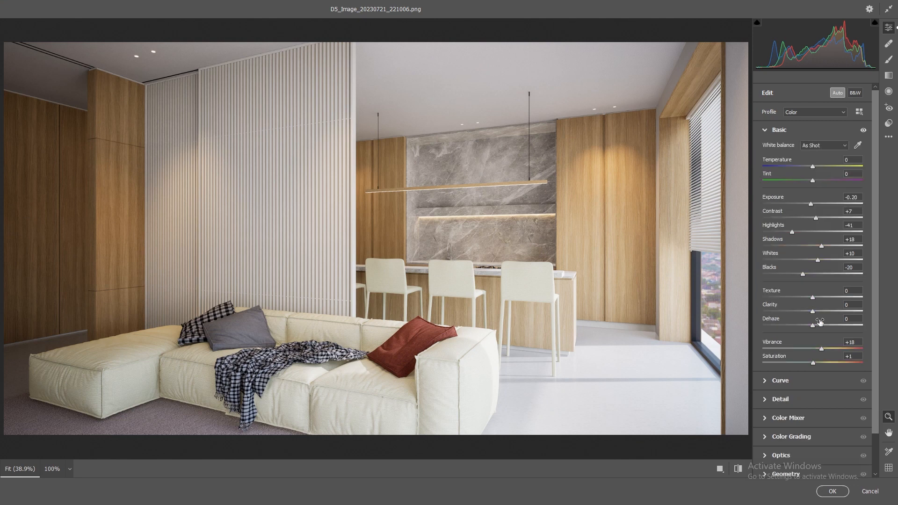
pyautogui.doubleClick(821, 350)
pyautogui.doubleClick(813, 364)
pyautogui.write('20')
pyautogui.press('Return')
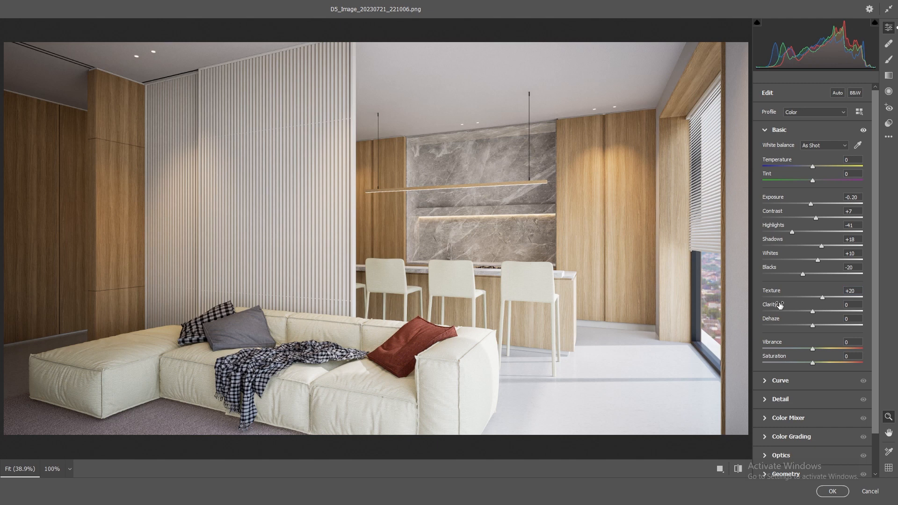
# - Set both Clarity and Dehaze to 10 in the Basic adjustments
pyautogui.click(855, 305)
pyautogui.write('10')
pyautogui.write('10')
pyautogui.press('Return')
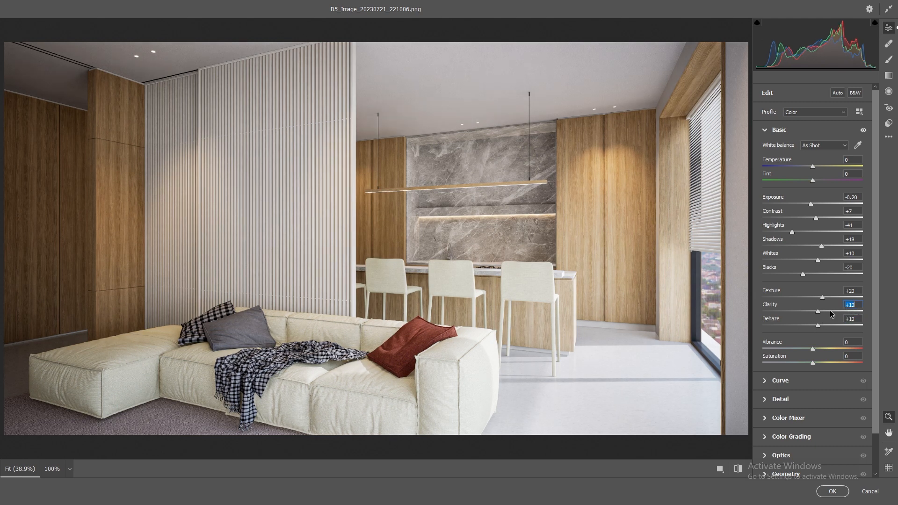
# - Set both Clarity and Dehaze to +5 in the Basic adjustments
pyautogui.write('5')
pyautogui.click(856, 305)
pyautogui.write('0')
pyautogui.click(854, 305)
pyautogui.write('5')
pyautogui.click(859, 320)
pyautogui.write('5')
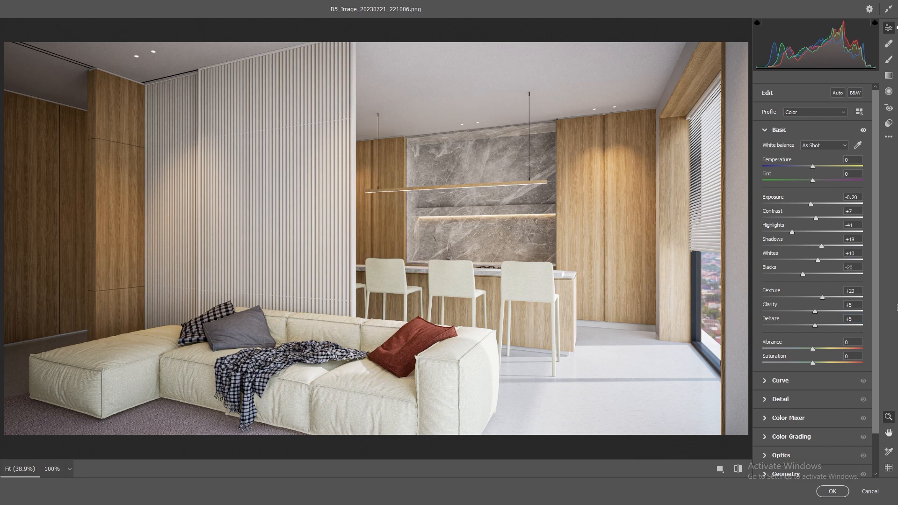
# - Shape the parametric curve with Highlights at -41, Lights at -34, Darks at +17 and Shadows at -9
pyautogui.click(778, 380)
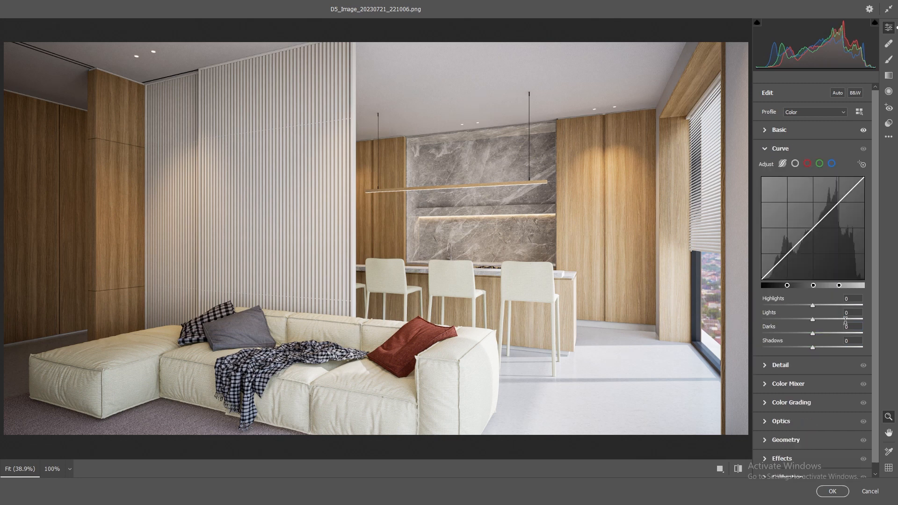
pyautogui.moveTo(813, 305); pyautogui.dragTo(774, 306)
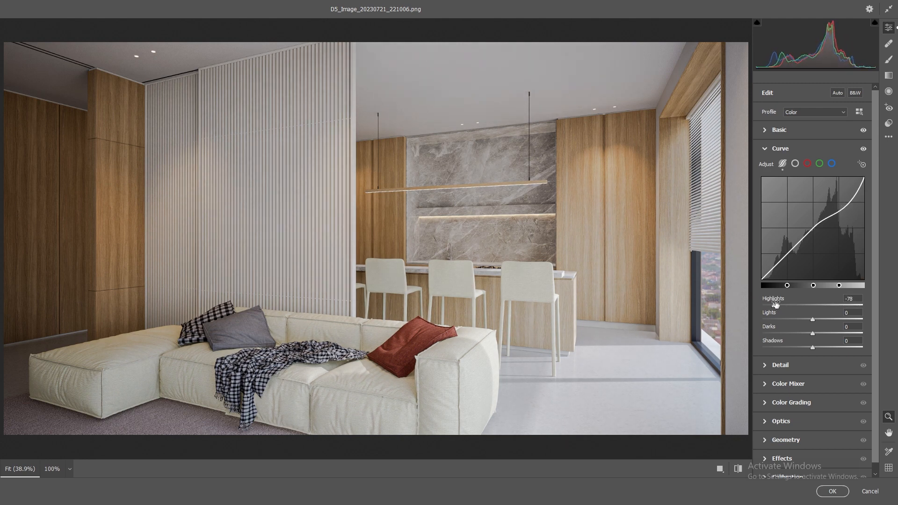
pyautogui.doubleClick(775, 305)
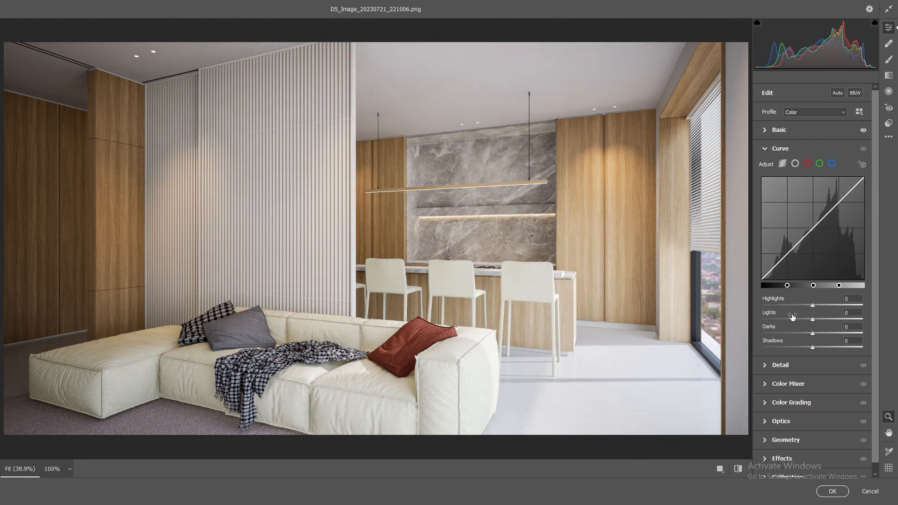
pyautogui.moveTo(814, 307); pyautogui.dragTo(782, 315)
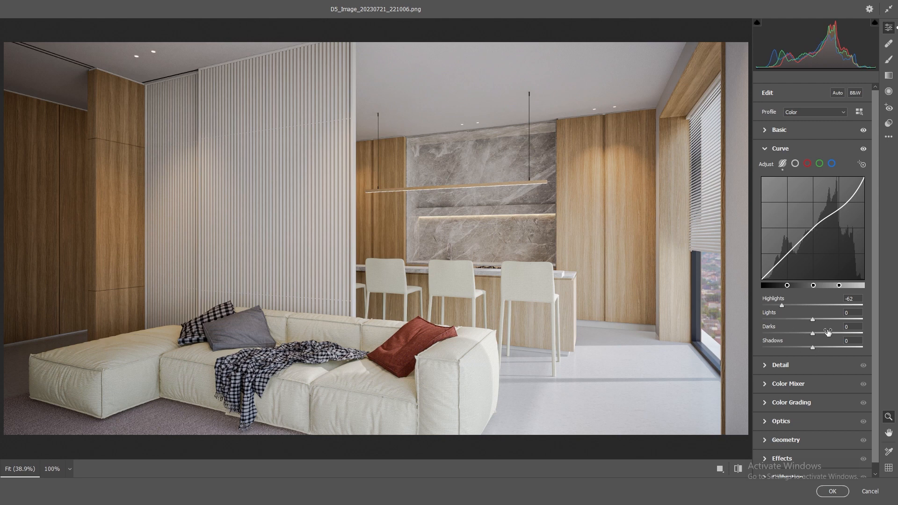
pyautogui.moveTo(812, 321)
pyautogui.mouseDown()
pyautogui.moveTo(799, 325)
pyautogui.moveTo(809, 327)
pyautogui.moveTo(792, 307)
pyautogui.moveTo(800, 309)
pyautogui.moveTo(784, 313)
pyautogui.moveTo(796, 308)
pyautogui.moveTo(803, 321)
pyautogui.moveTo(790, 320)
pyautogui.moveTo(804, 319)
pyautogui.moveTo(795, 320)
pyautogui.mouseUp()
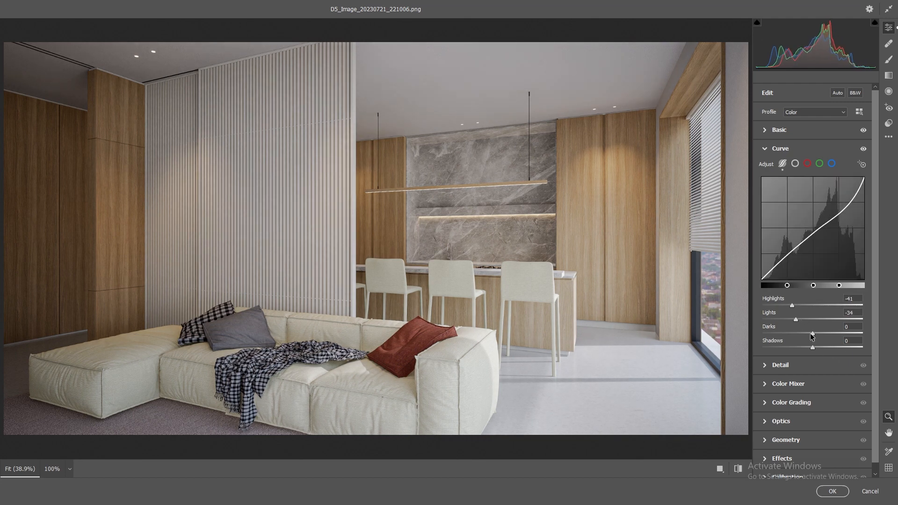
pyautogui.moveTo(813, 334); pyautogui.dragTo(818, 333)
pyautogui.moveTo(815, 336); pyautogui.dragTo(820, 335)
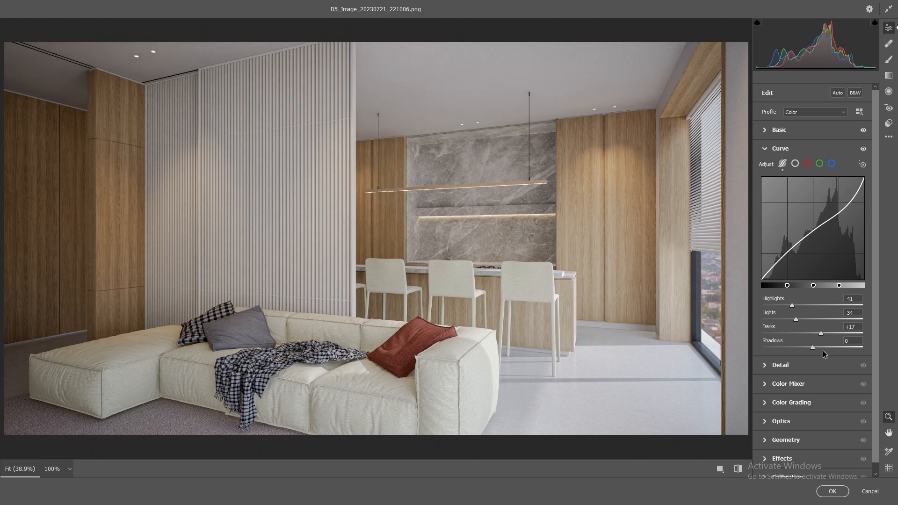
pyautogui.moveTo(815, 347)
pyautogui.mouseDown()
pyautogui.moveTo(807, 348)
pyautogui.moveTo(829, 345)
pyautogui.moveTo(808, 350)
pyautogui.mouseUp()
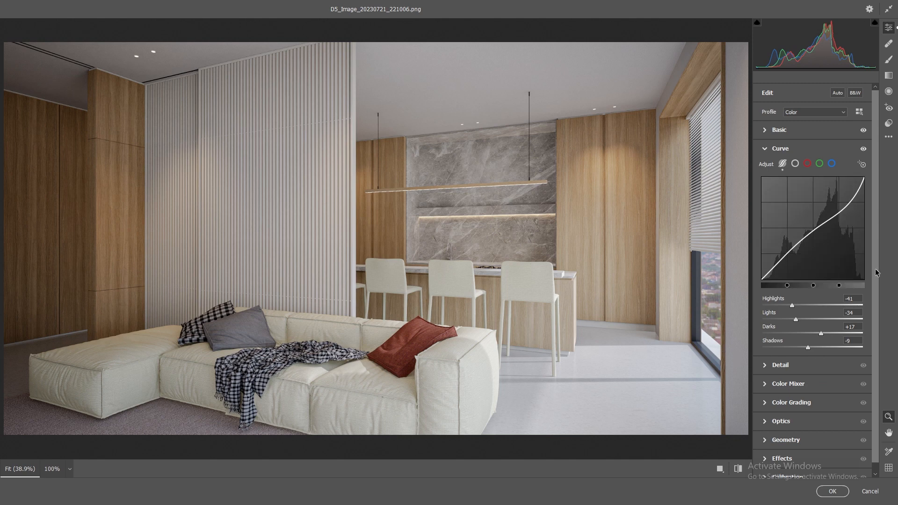
# - Slightly reduce the Reds saturation in the Color Mixer and apply the Camera Raw Filter
pyautogui.scroll(-1, 861, 356)
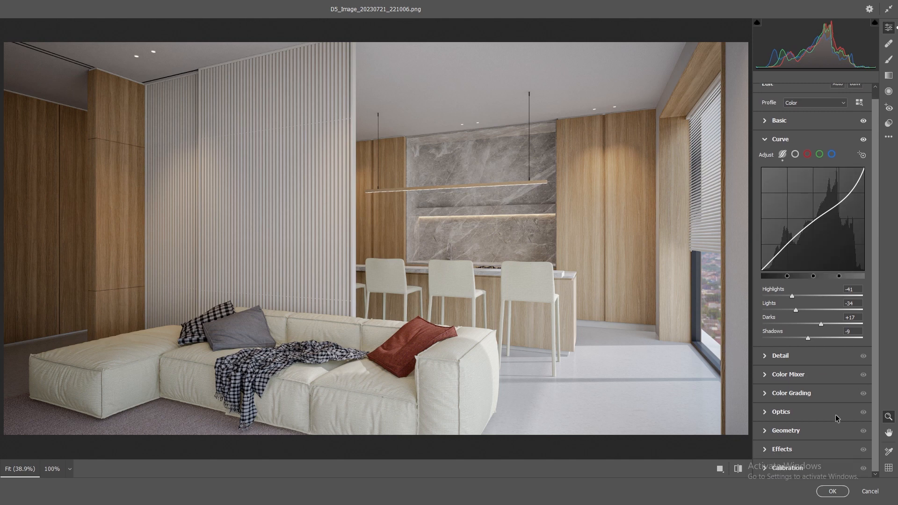
pyautogui.click(769, 377)
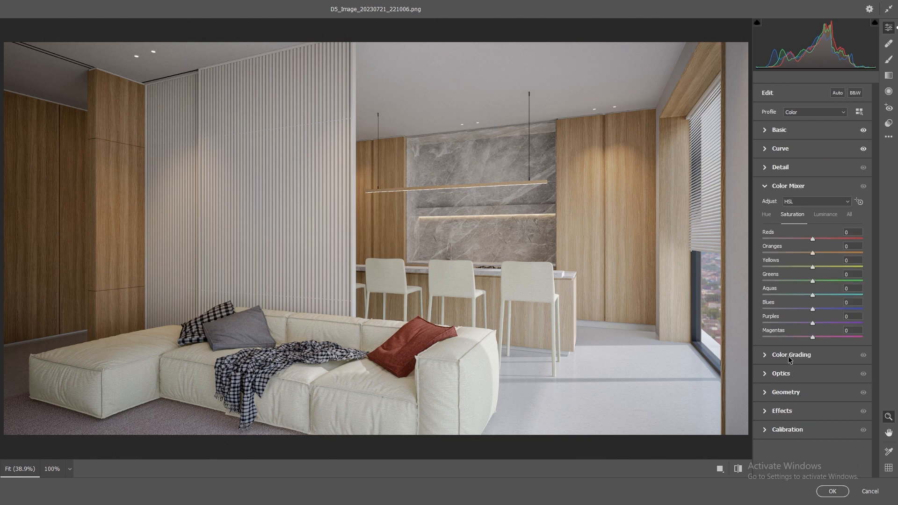
pyautogui.moveTo(813, 267)
pyautogui.mouseDown()
pyautogui.moveTo(782, 278)
pyautogui.moveTo(808, 267)
pyautogui.mouseUp()
pyautogui.doubleClick(808, 268)
pyautogui.moveTo(812, 239)
pyautogui.mouseDown()
pyautogui.moveTo(789, 246)
pyautogui.moveTo(804, 246)
pyautogui.mouseUp()
pyautogui.click(832, 491)
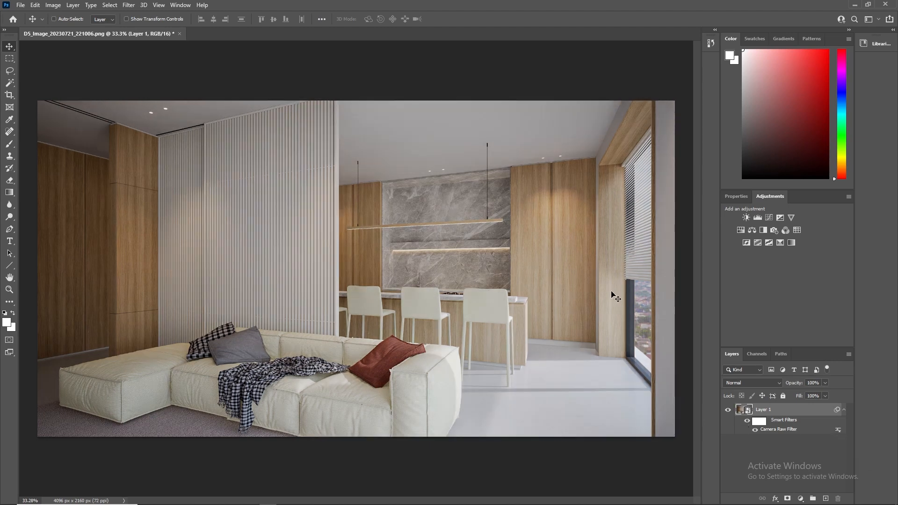
# - Place D5_Image_20230721_221006_Reflection.png from the image folder as a new layer aligned exactly with the canvas
pyautogui.doubleClick(543, 4)
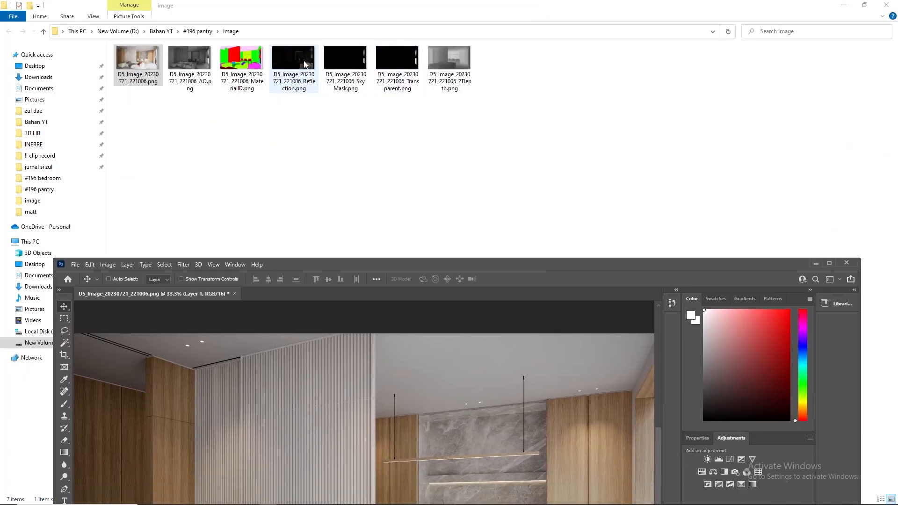
pyautogui.click(294, 83)
pyautogui.moveTo(295, 82); pyautogui.dragTo(645, 298)
pyautogui.click(829, 263)
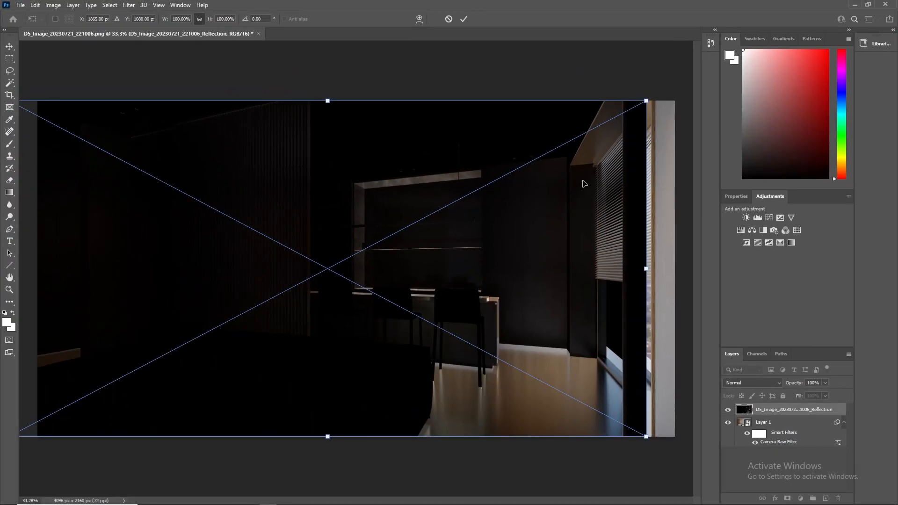
pyautogui.moveTo(535, 138); pyautogui.dragTo(564, 139)
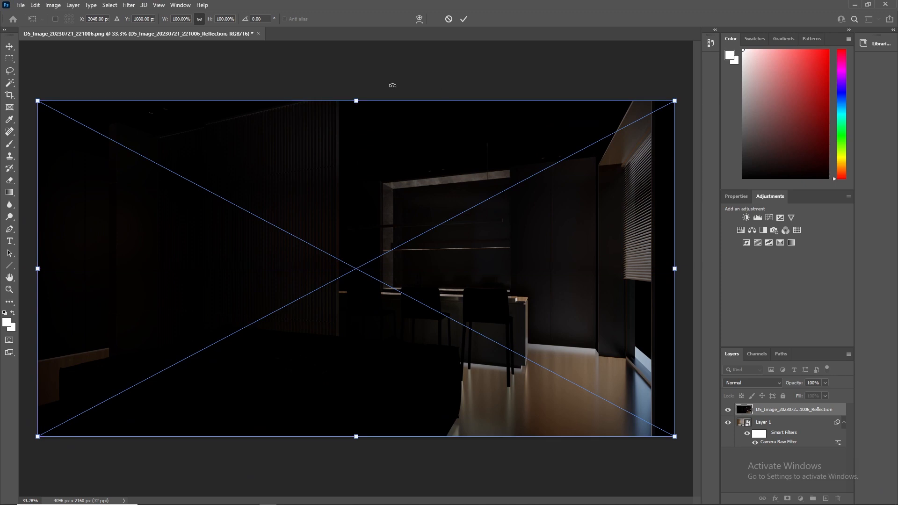
pyautogui.click(465, 19)
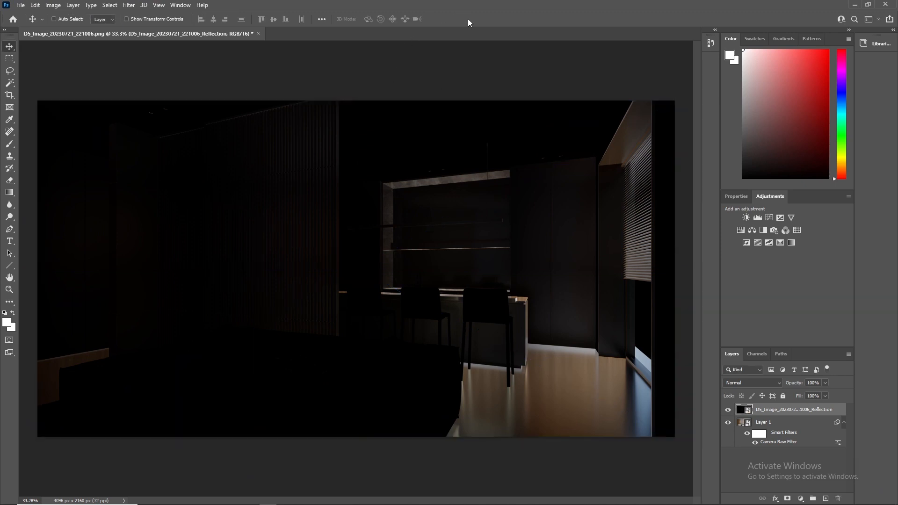
# - Set the Reflection layer's blend mode to Screen and its opacity to 80%, then compare the image with and without it
pyautogui.click(773, 383)
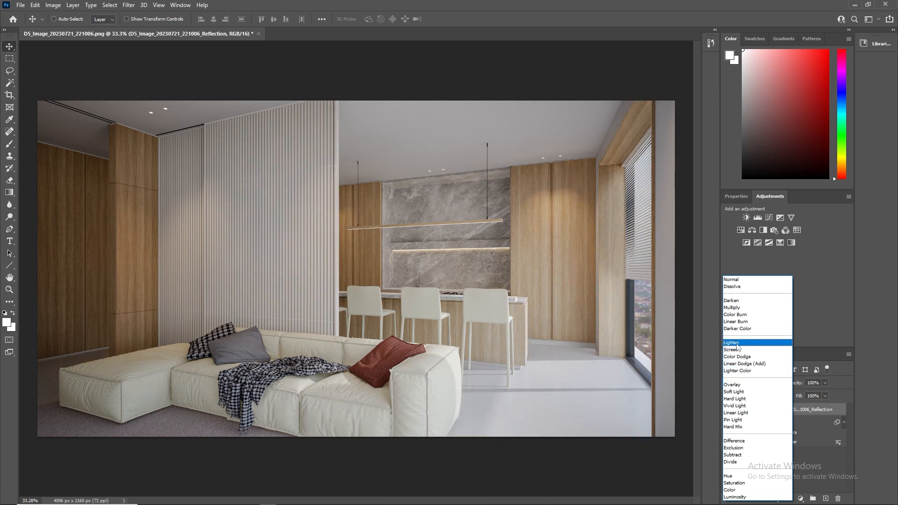
pyautogui.click(735, 350)
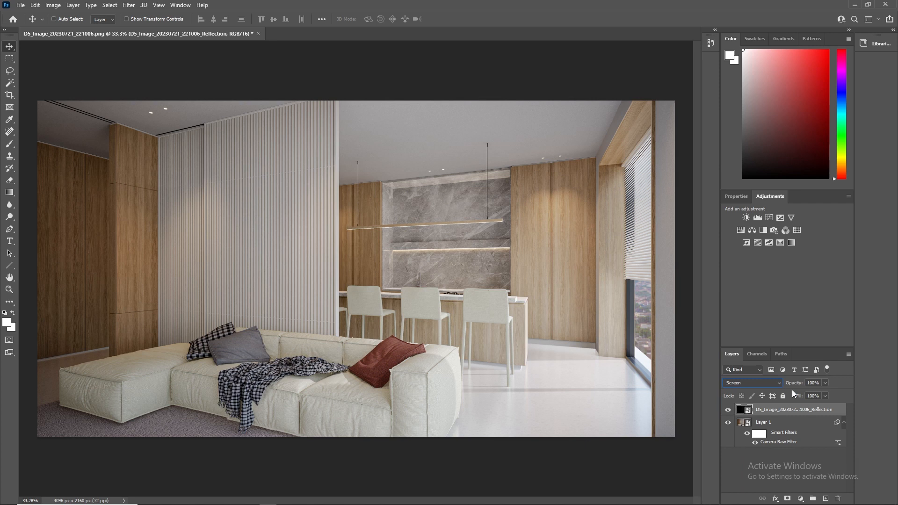
pyautogui.click(825, 383)
pyautogui.moveTo(813, 397)
pyautogui.mouseDown()
pyautogui.moveTo(777, 400)
pyautogui.moveTo(814, 392)
pyautogui.mouseUp()
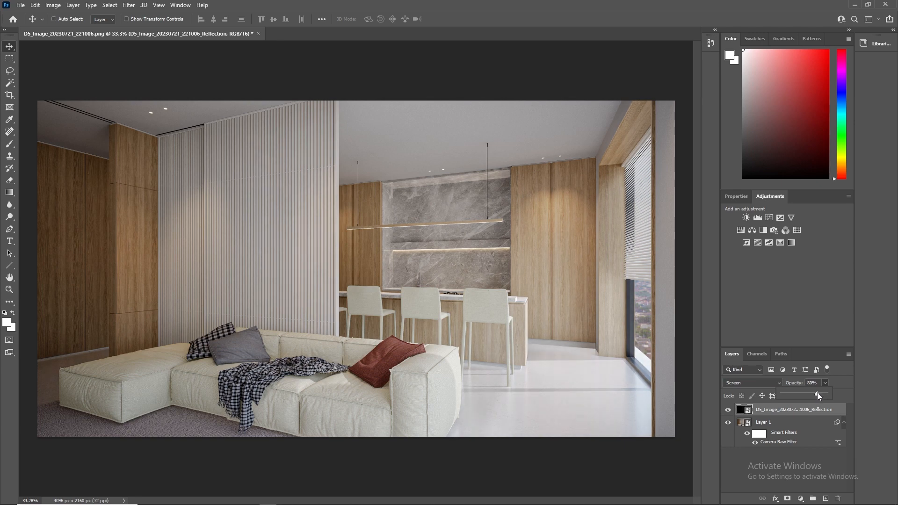
pyautogui.click(858, 358)
pyautogui.click(728, 410)
pyautogui.click(728, 410)
# - Place D5_Image_20230721_221006_AO.png from the image folder above the Reflection layer, aligned exactly with the canvas
pyautogui.doubleClick(589, 4)
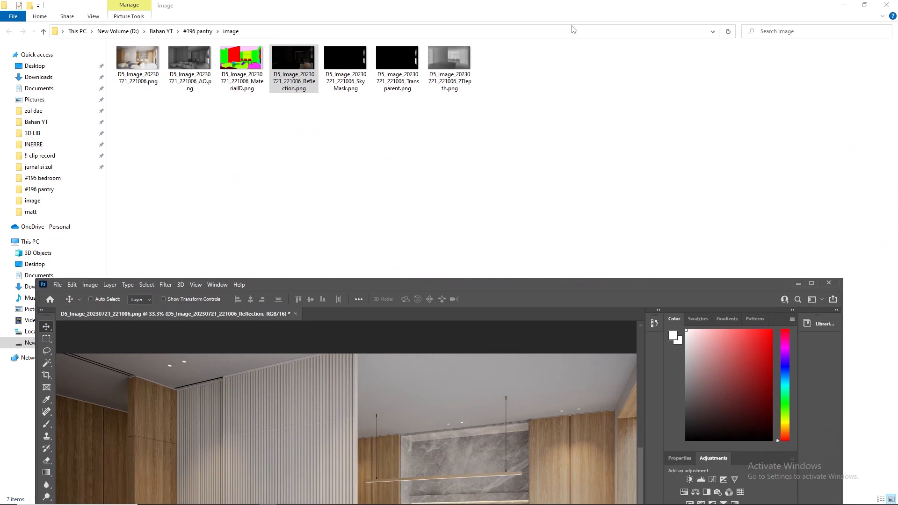
pyautogui.moveTo(192, 67); pyautogui.dragTo(349, 398)
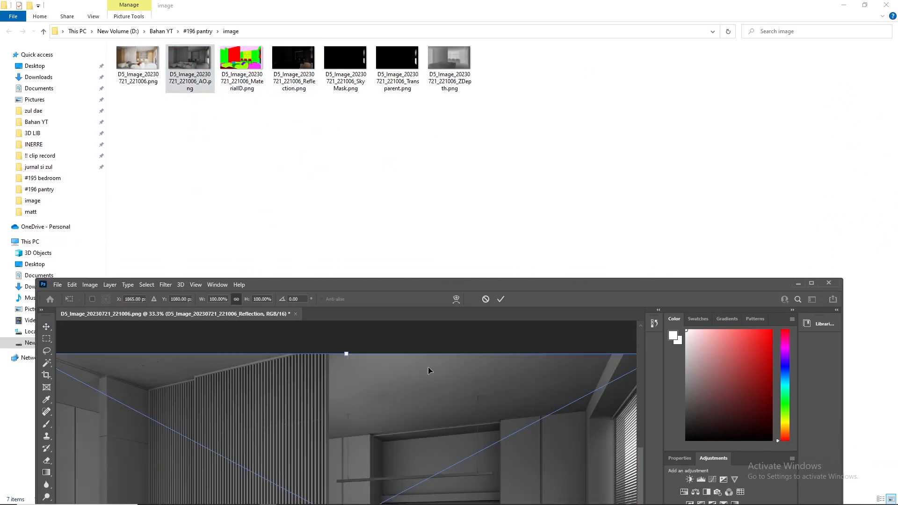
pyautogui.click(812, 283)
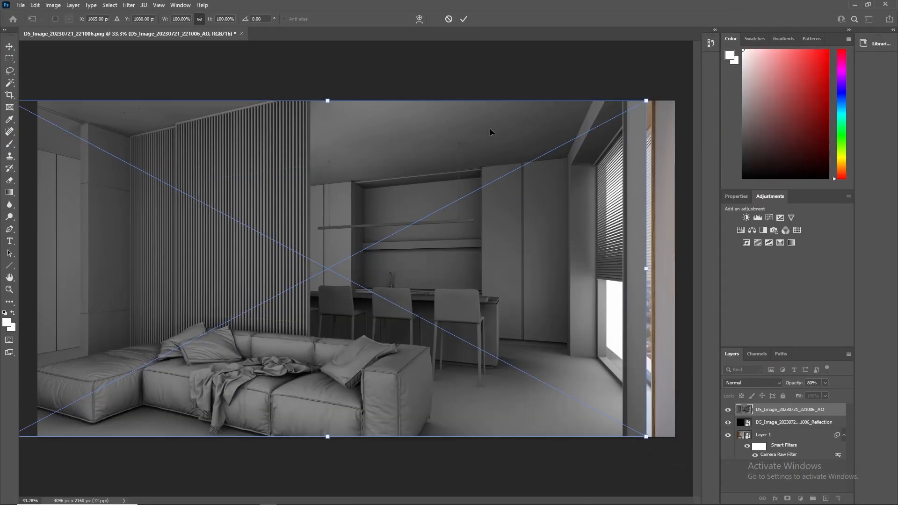
pyautogui.moveTo(490, 128); pyautogui.dragTo(518, 133)
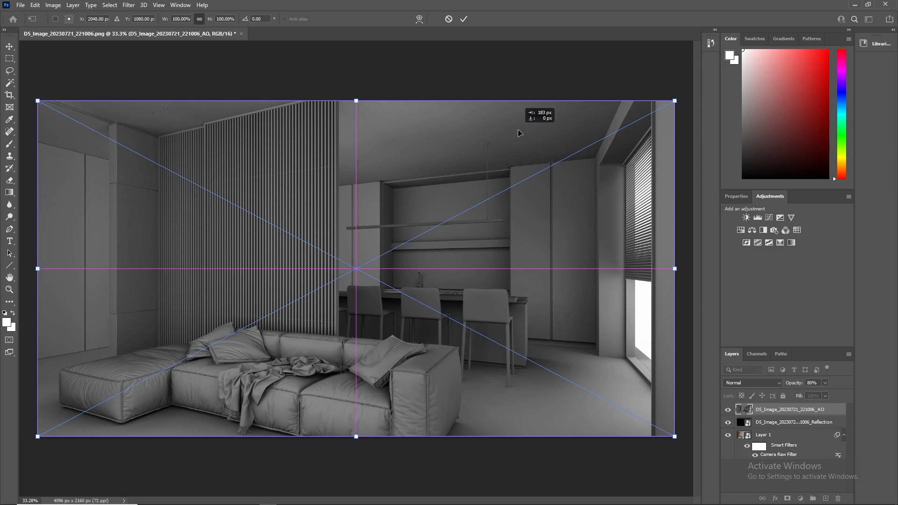
pyautogui.click(461, 19)
# - Set the AO layer's blend mode to Soft Light and its opacity to 15%
pyautogui.click(750, 383)
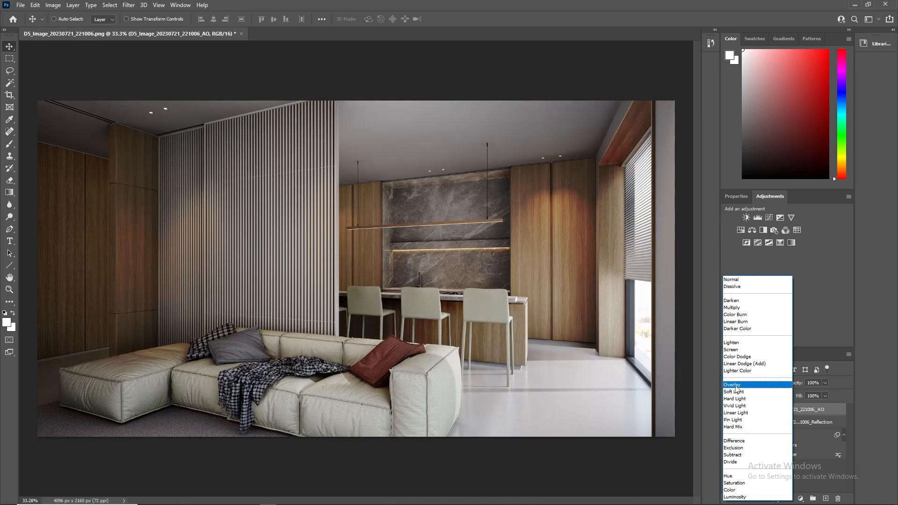
pyautogui.click(736, 394)
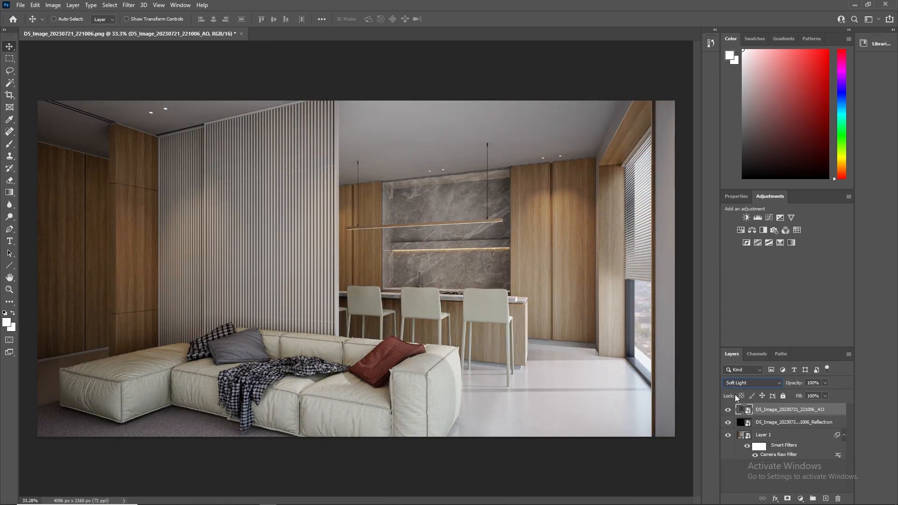
pyautogui.click(825, 382)
pyautogui.moveTo(806, 396); pyautogui.dragTo(788, 397)
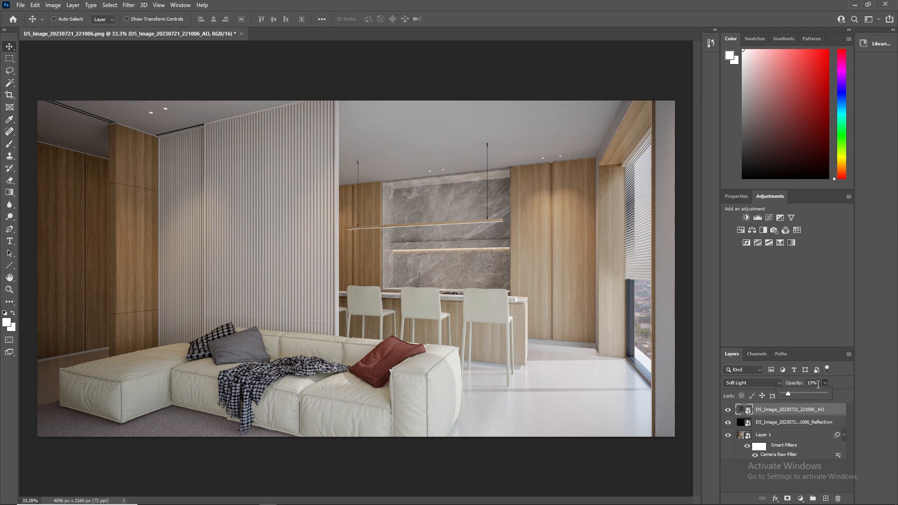
pyautogui.moveTo(789, 396)
pyautogui.mouseDown()
pyautogui.moveTo(836, 400)
pyautogui.moveTo(793, 399)
pyautogui.mouseUp()
pyautogui.moveTo(787, 400); pyautogui.dragTo(789, 399)
# - Compare the image with and without the AO layer, the Reflection layer and Layer 1's smart filters
pyautogui.click(728, 410)
pyautogui.click(728, 409)
pyautogui.click(728, 422)
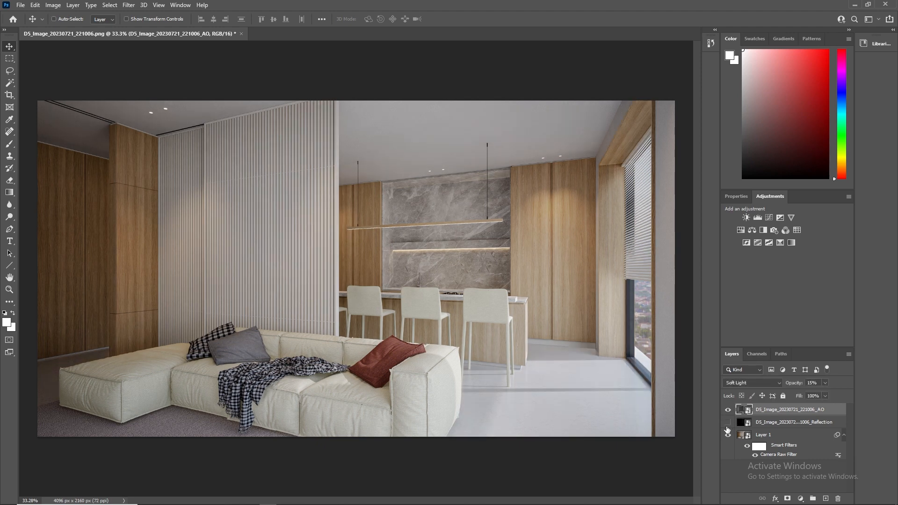
pyautogui.click(728, 424)
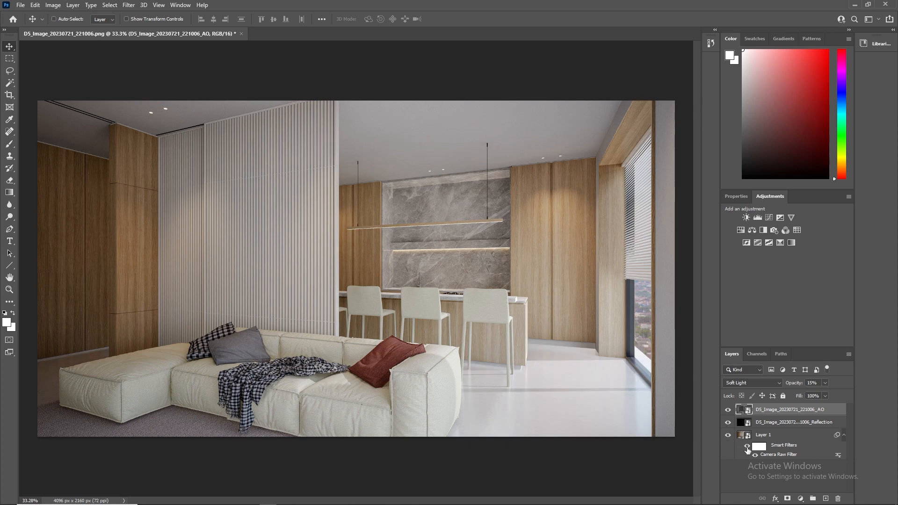
pyautogui.click(748, 448)
pyautogui.click(748, 448)
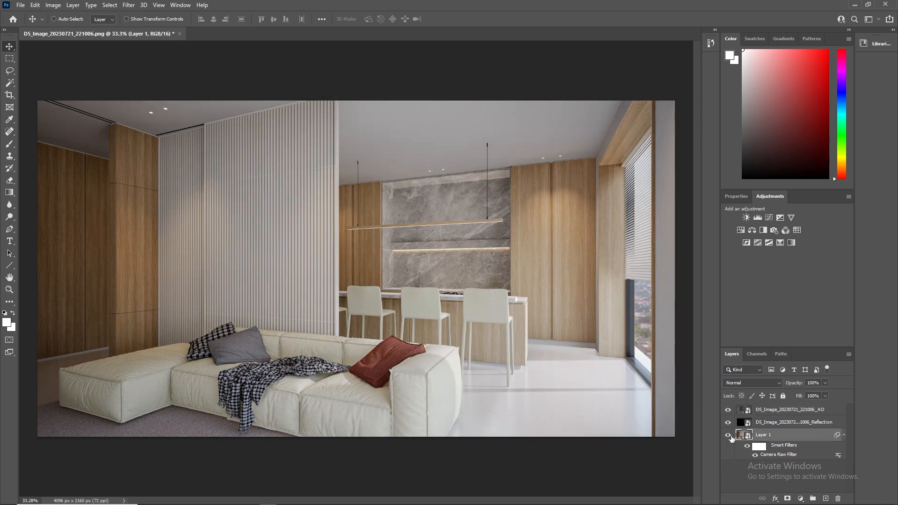